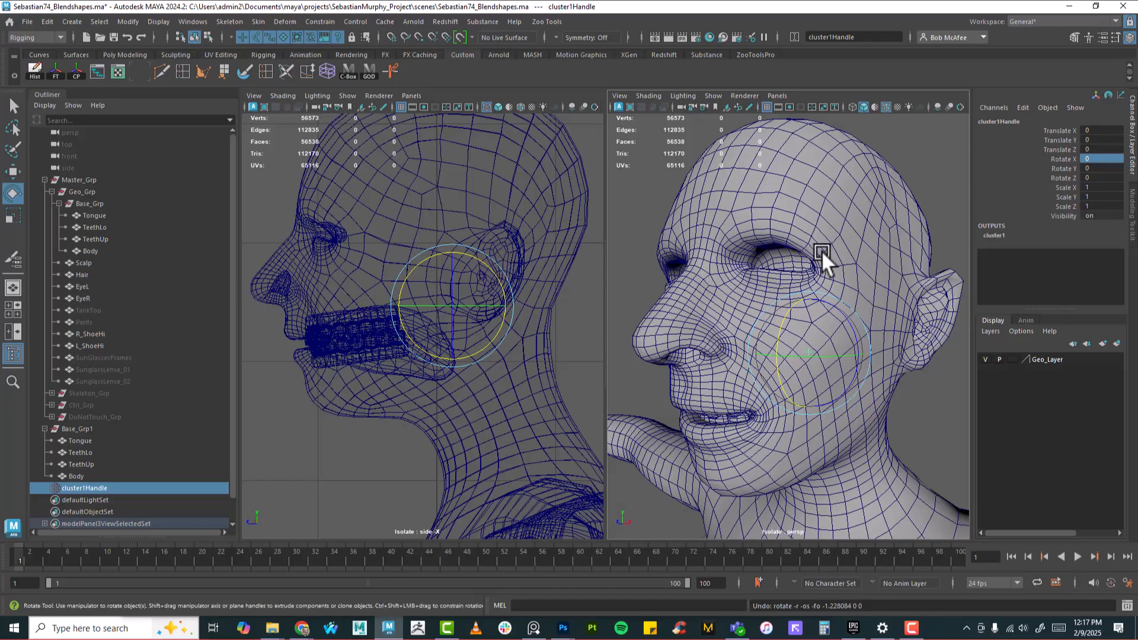
Step: Turn off isolation in the full-size perspective view and hide the original Base_Grp under Geo_Grp
scroll(509, 361, down, 10)
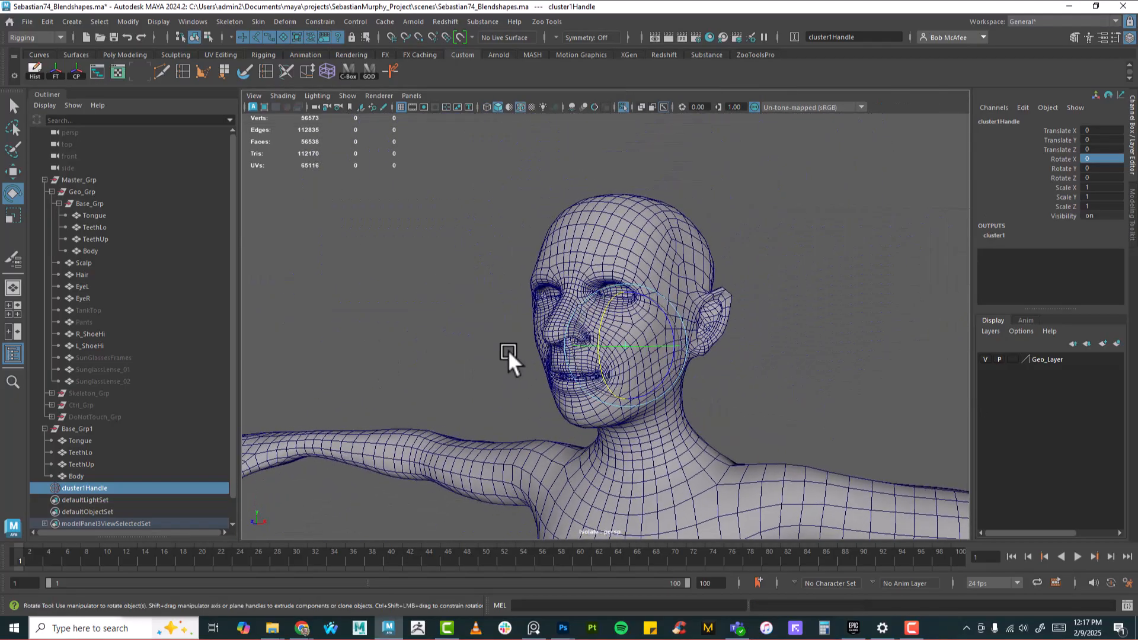
key(ctrl+1)
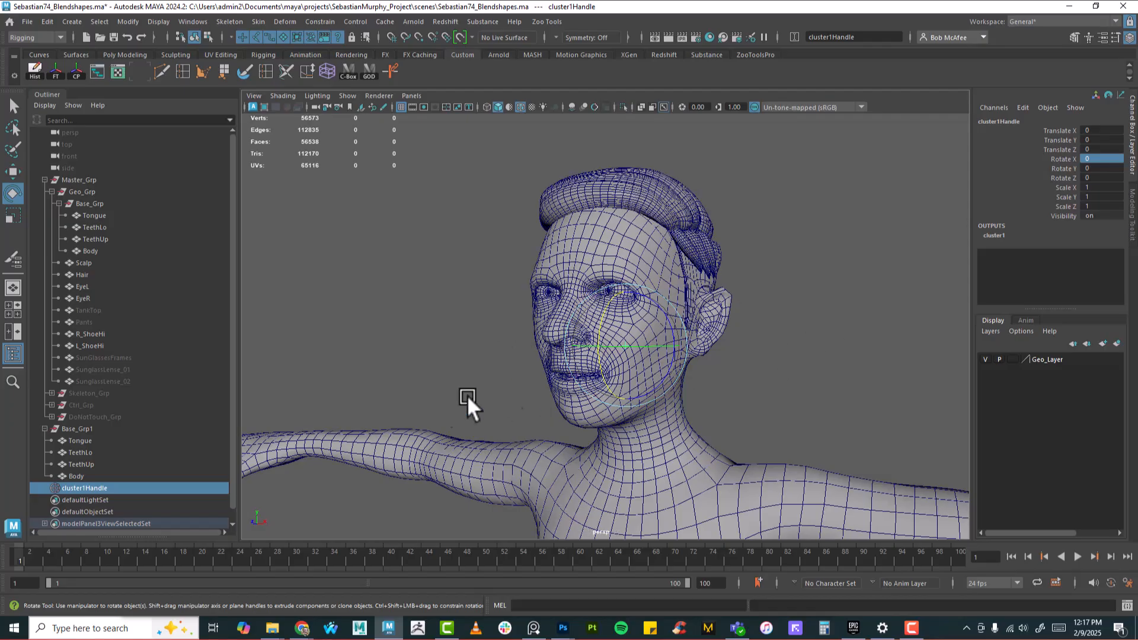
drag(638, 344, 603, 305)
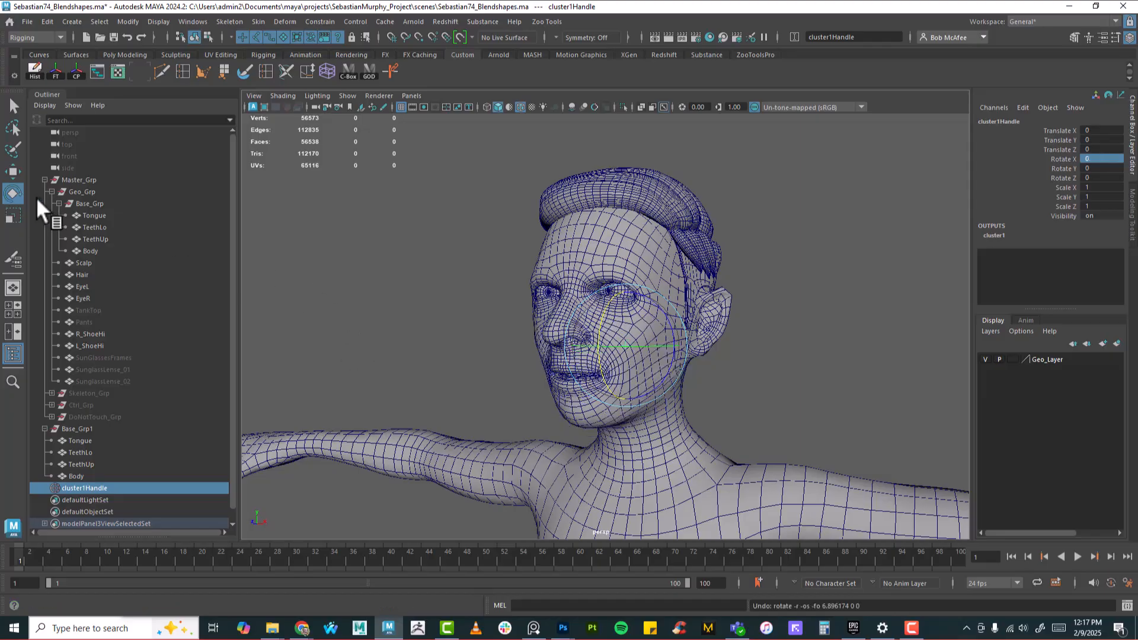
click(89, 204)
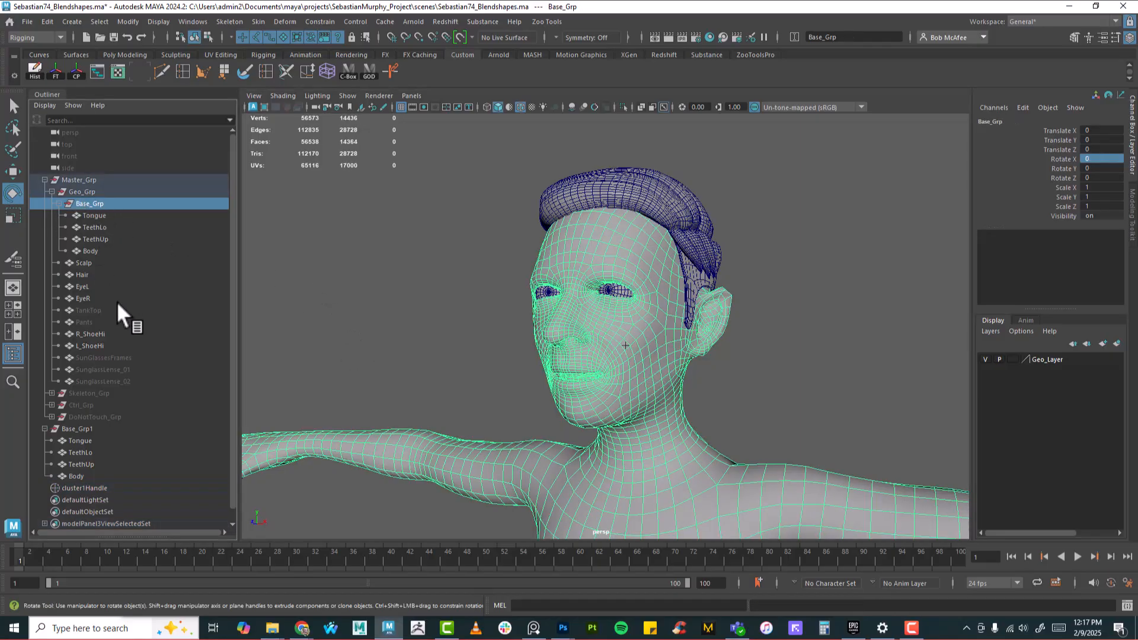
key(ctrl+h)
Step: Rotate the jaw cluster cluster1Handle about X to about 19.45 degrees for a wide-open mouth
alt+drag(776, 379, 629, 314)
alt+right_drag(629, 314, 696, 314)
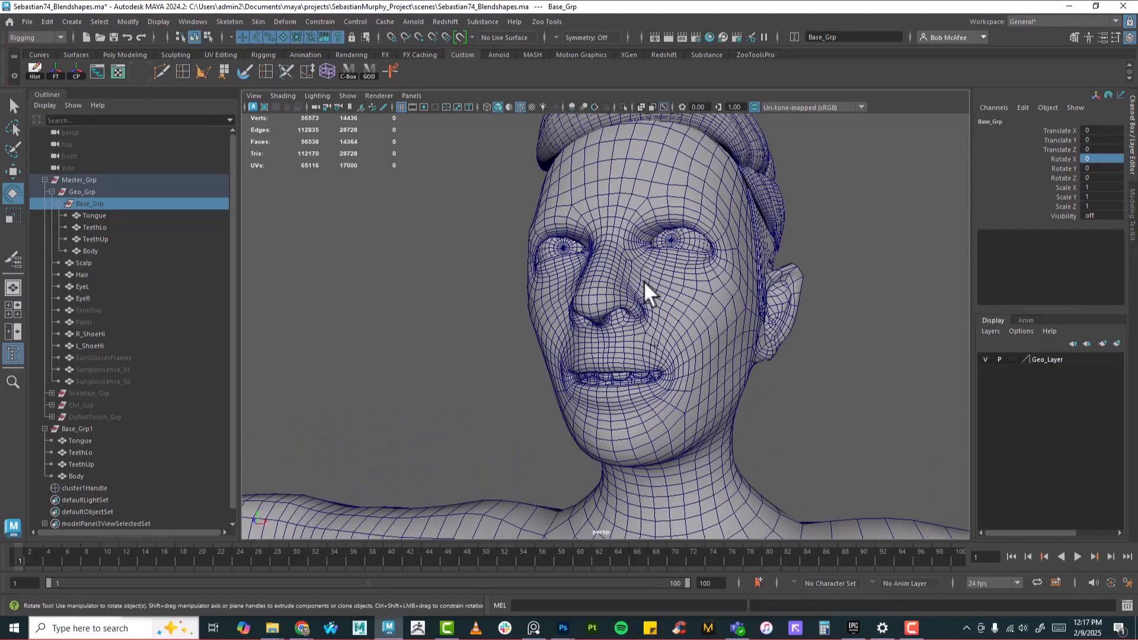
alt+drag(607, 279, 596, 277)
alt+right_drag(596, 278, 624, 311)
click(648, 338)
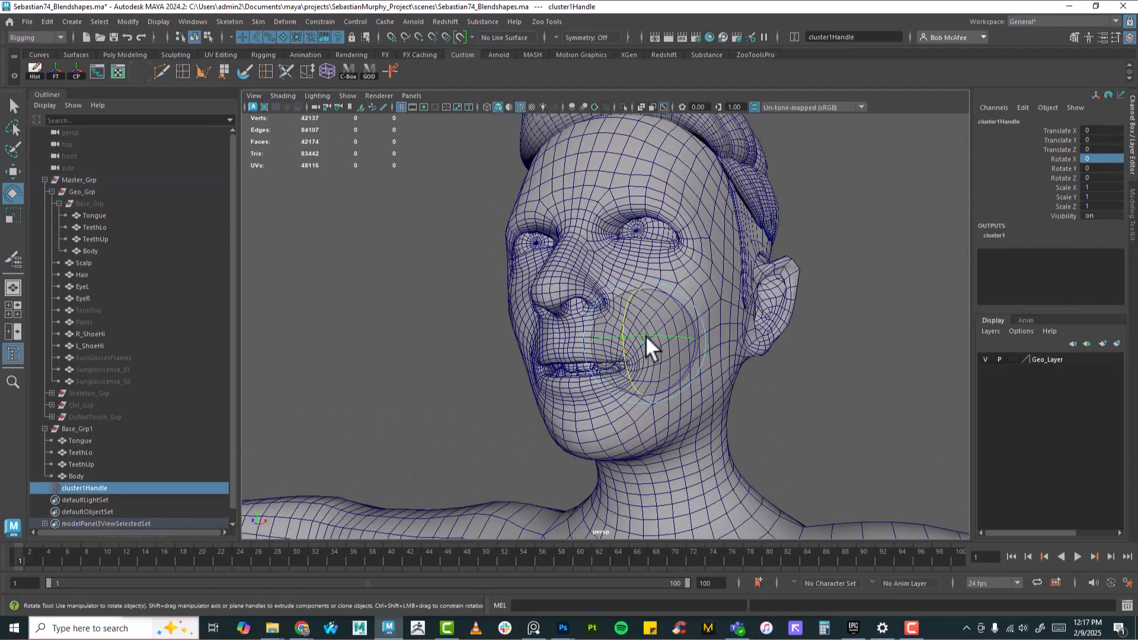
drag(621, 308, 583, 353)
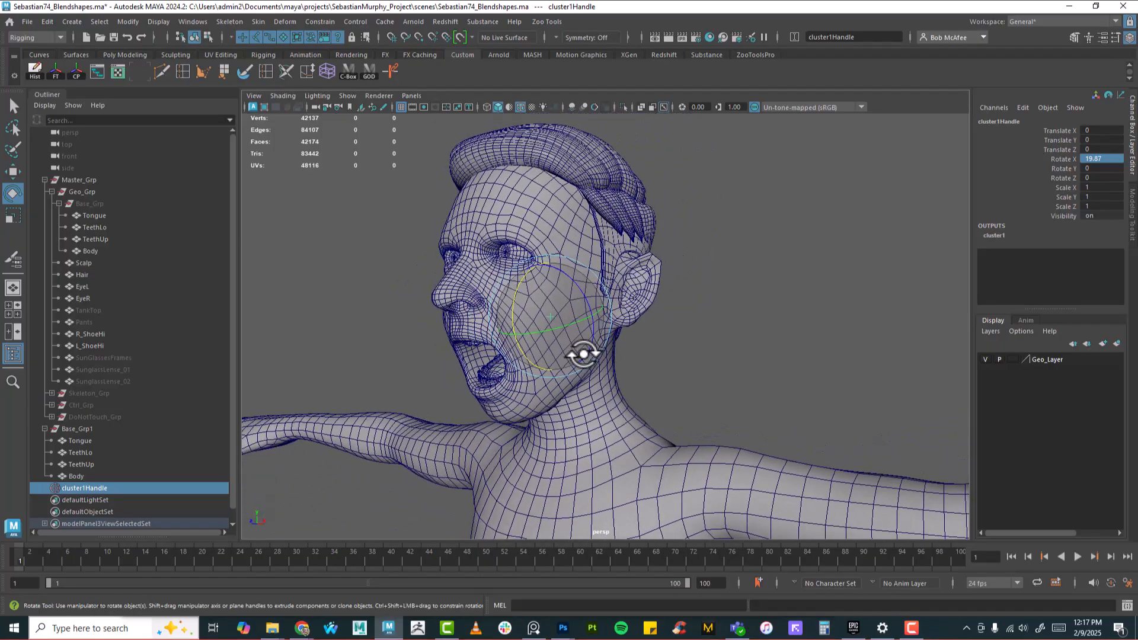
drag(510, 293, 510, 297)
mouse_move(539, 355)
alt+mouse_down()
mouse_move(516, 371)
mouse_move(717, 361)
mouse_move(508, 371)
mouse_move(526, 368)
alt+mouse_up()
drag(491, 314, 611, 402)
alt+drag(481, 385, 651, 399)
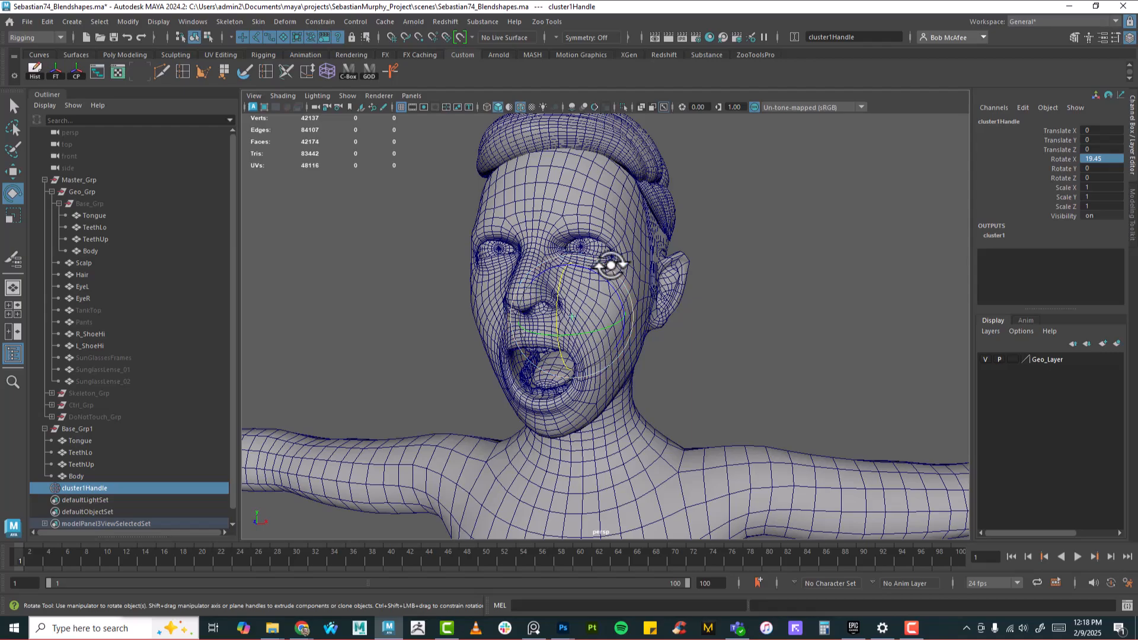
alt+drag(622, 415, 581, 397)
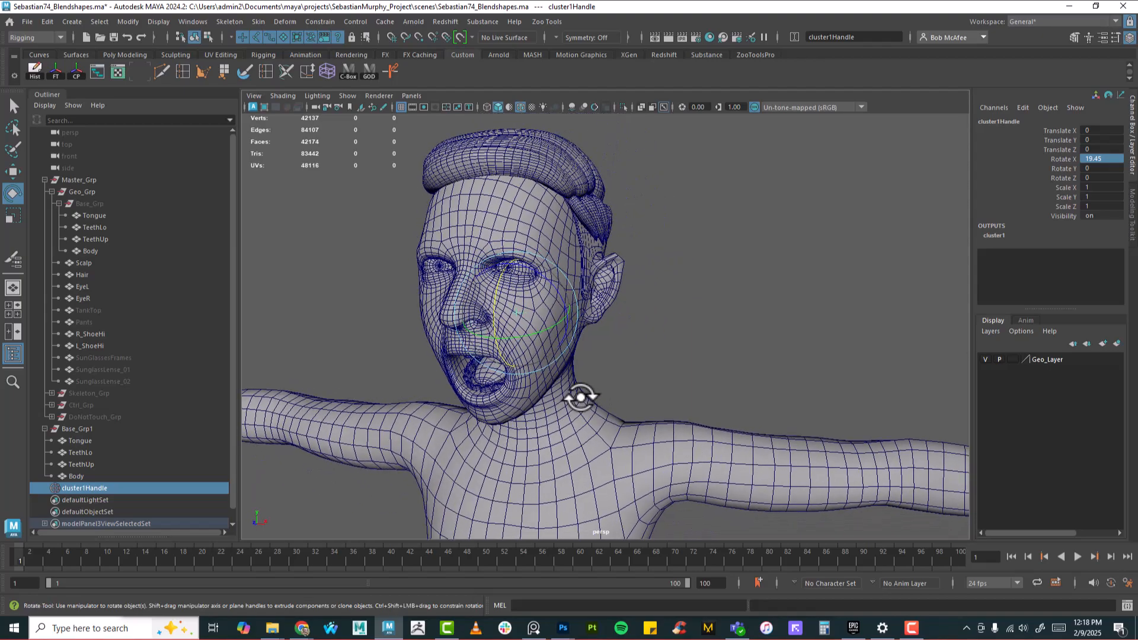
Step: Duplicate Base_Grp1 with the open-mouth pose and rename the copy AAA
click(74, 429)
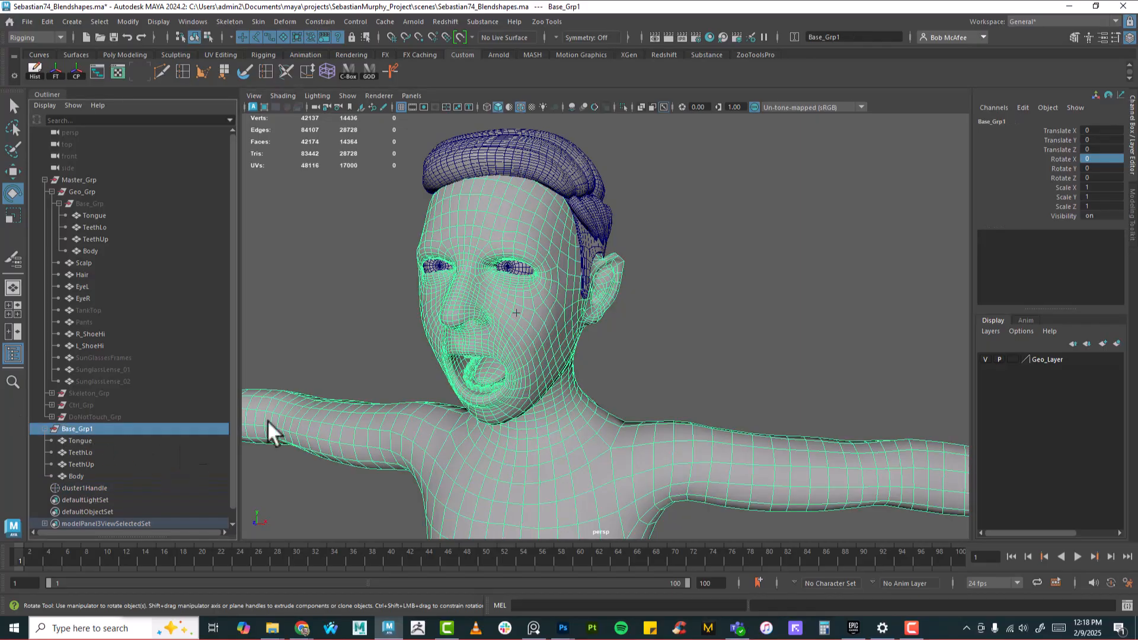
key(ctrl+d)
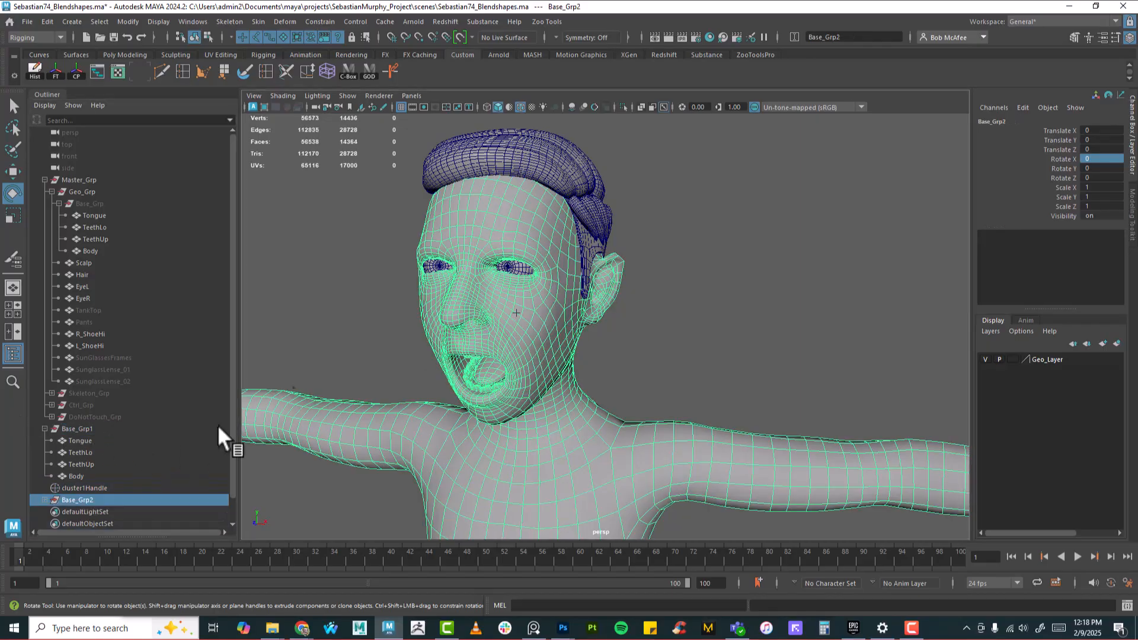
double_click(101, 501)
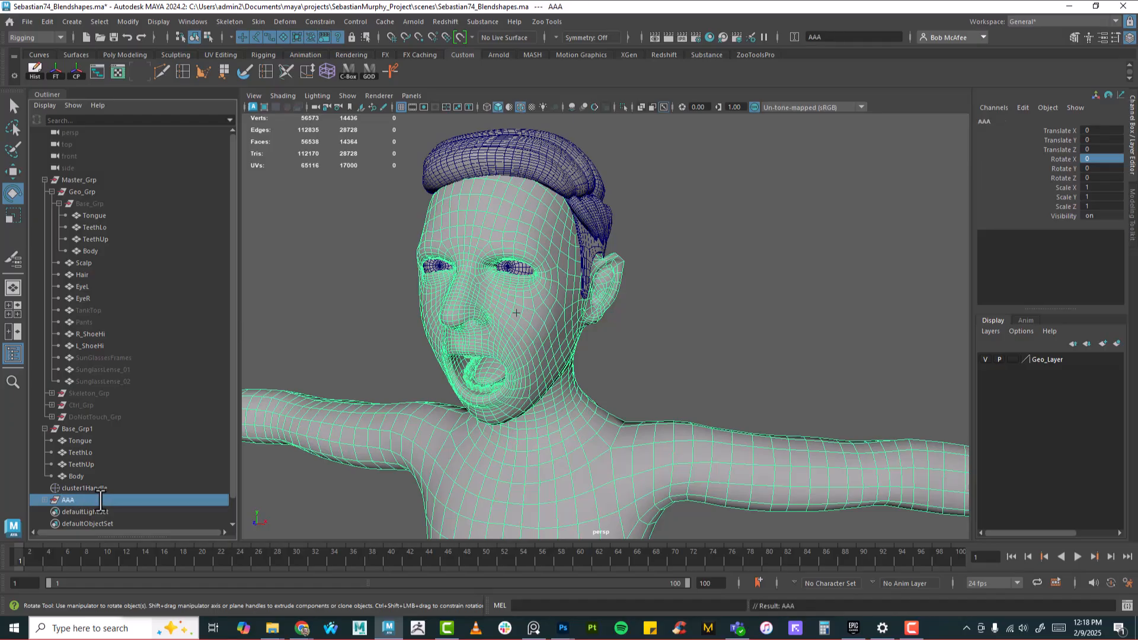
Step: Move the AAA copy behind and beside the main character, to X 30 and Z -80
alt+drag(685, 346, 583, 388)
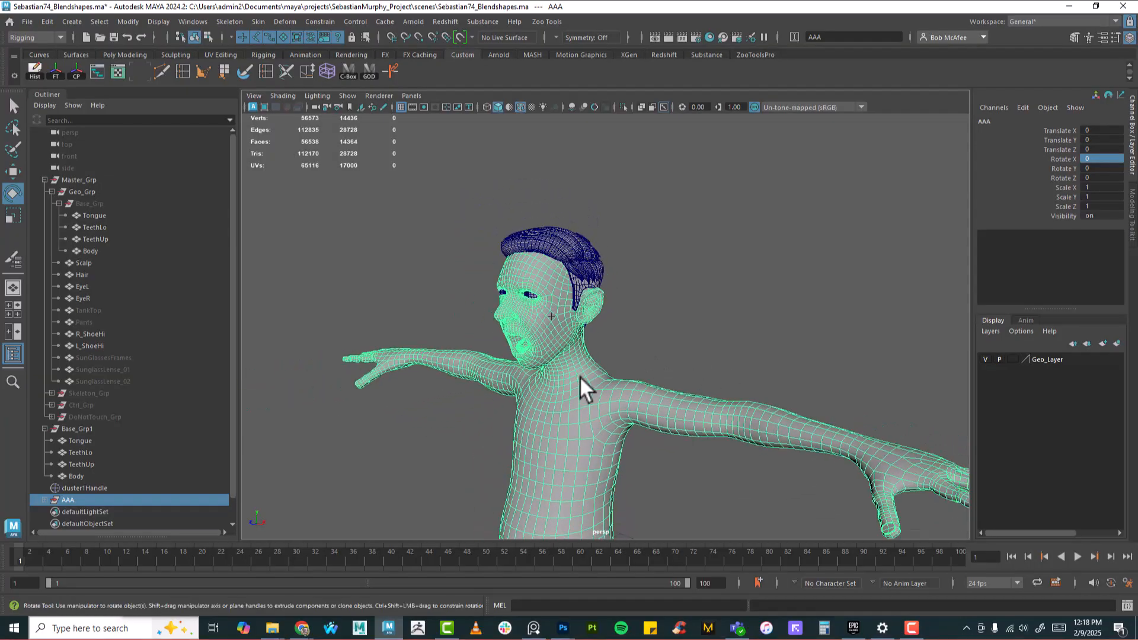
alt+drag(700, 392, 651, 393)
key(w)
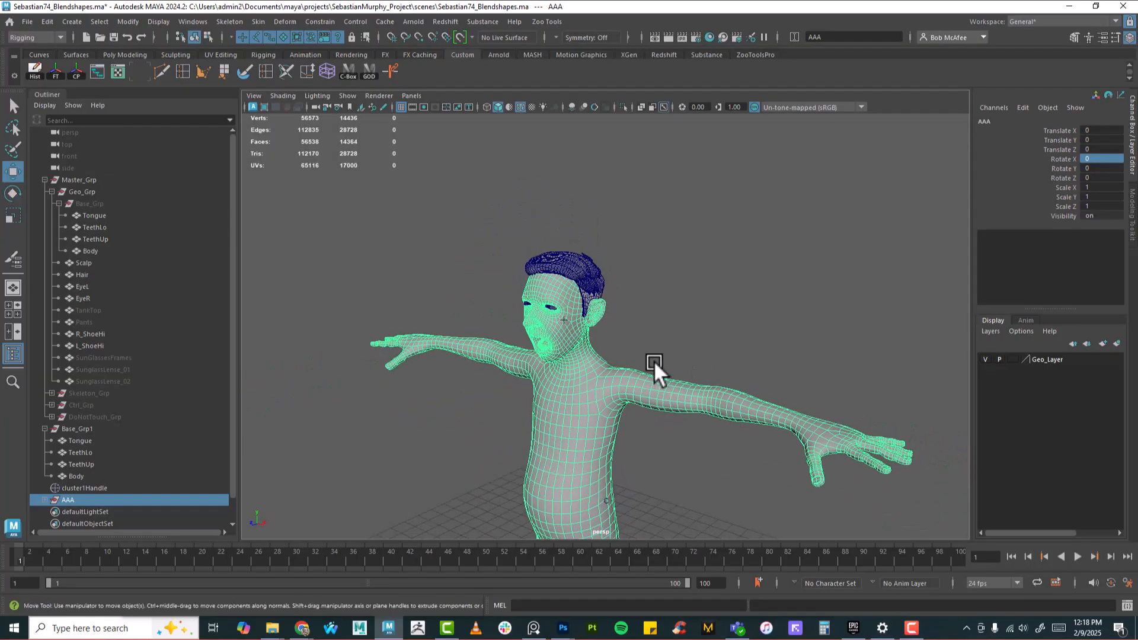
alt+right_drag(754, 407, 604, 354)
alt+middle_drag(604, 355, 586, 251)
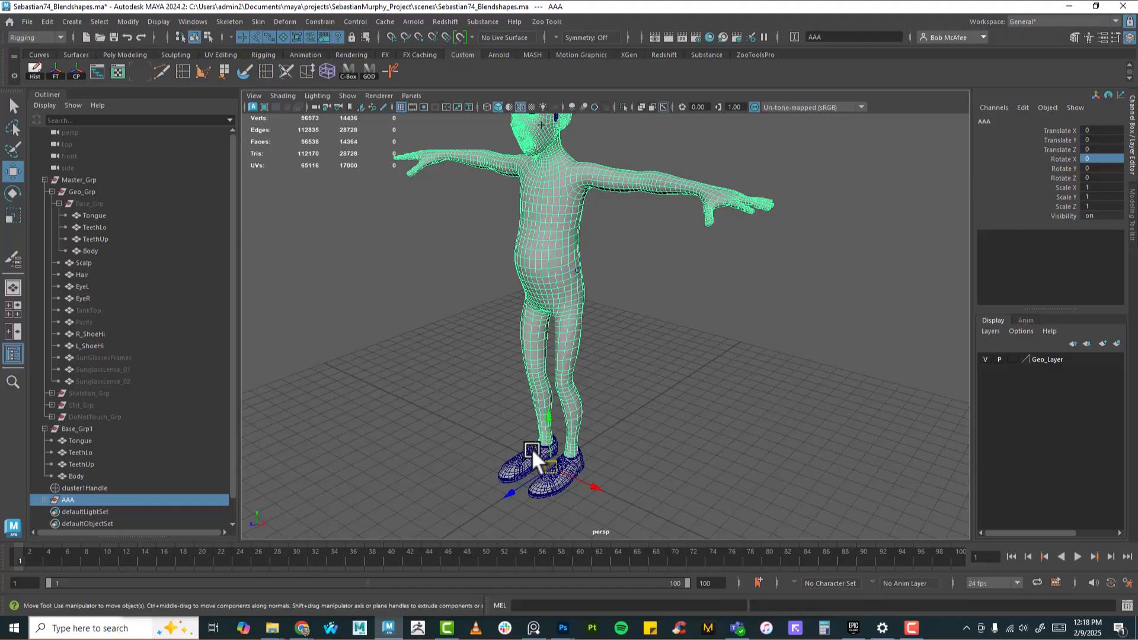
drag(510, 483, 738, 380)
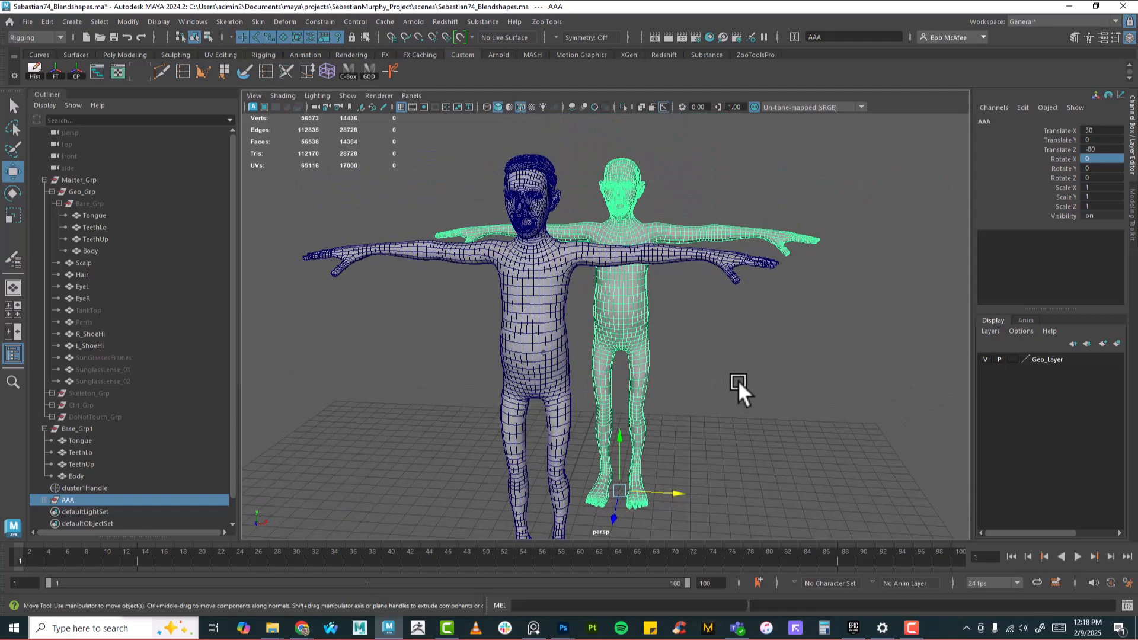
alt+drag(611, 382, 569, 366)
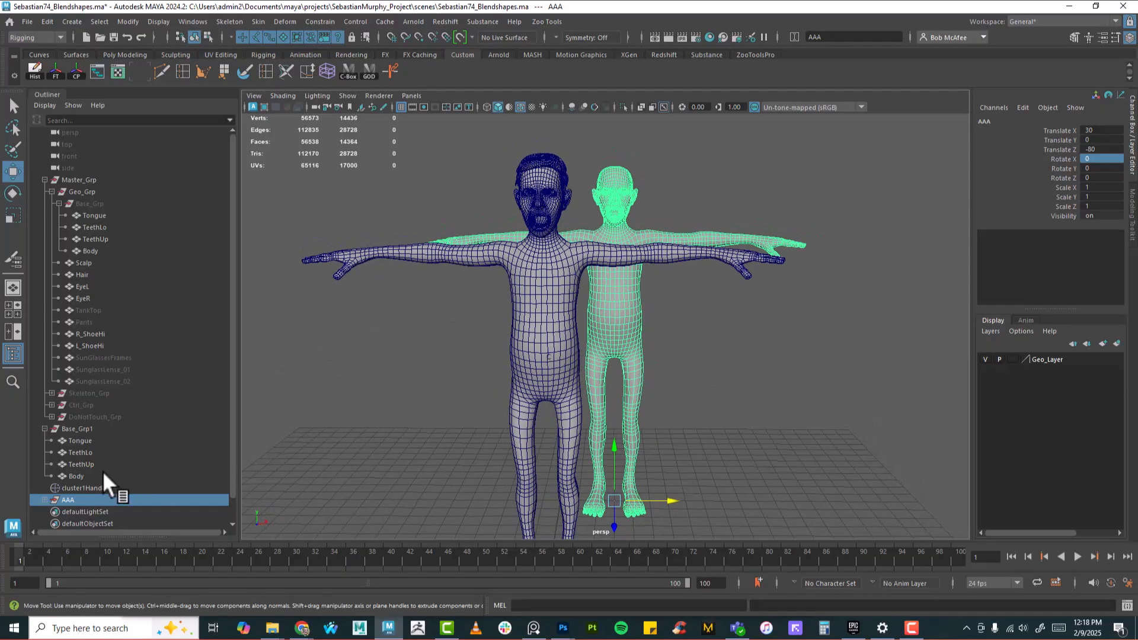
Step: Reset the Rotate X value of cluster1Handle to 0 to close the jaw
click(80, 429)
alt+drag(415, 403, 510, 391)
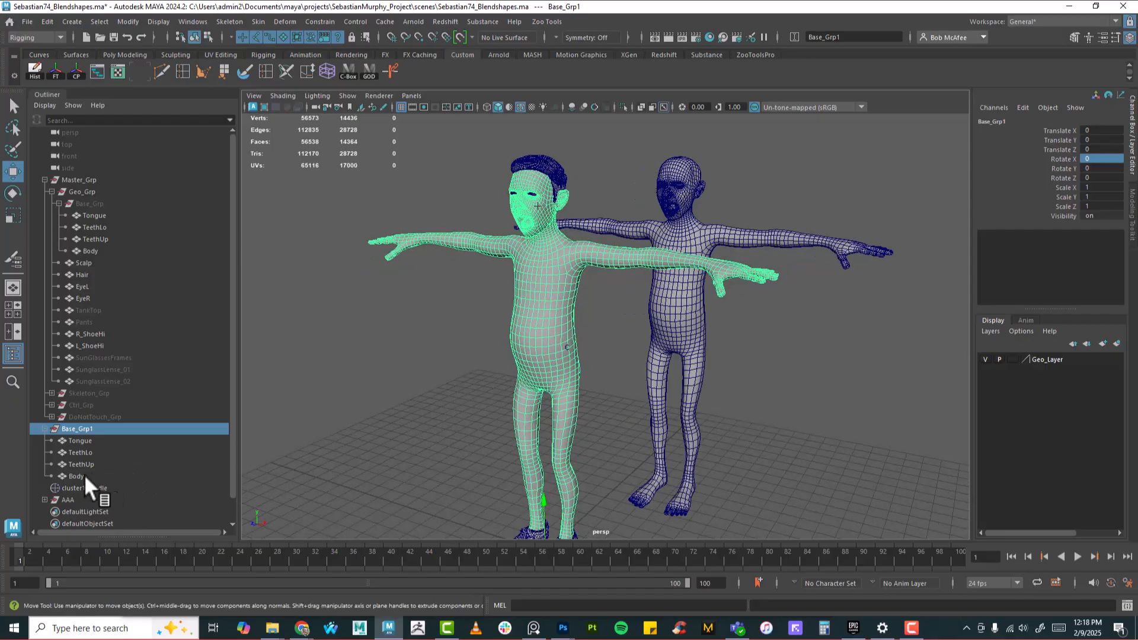
click(84, 487)
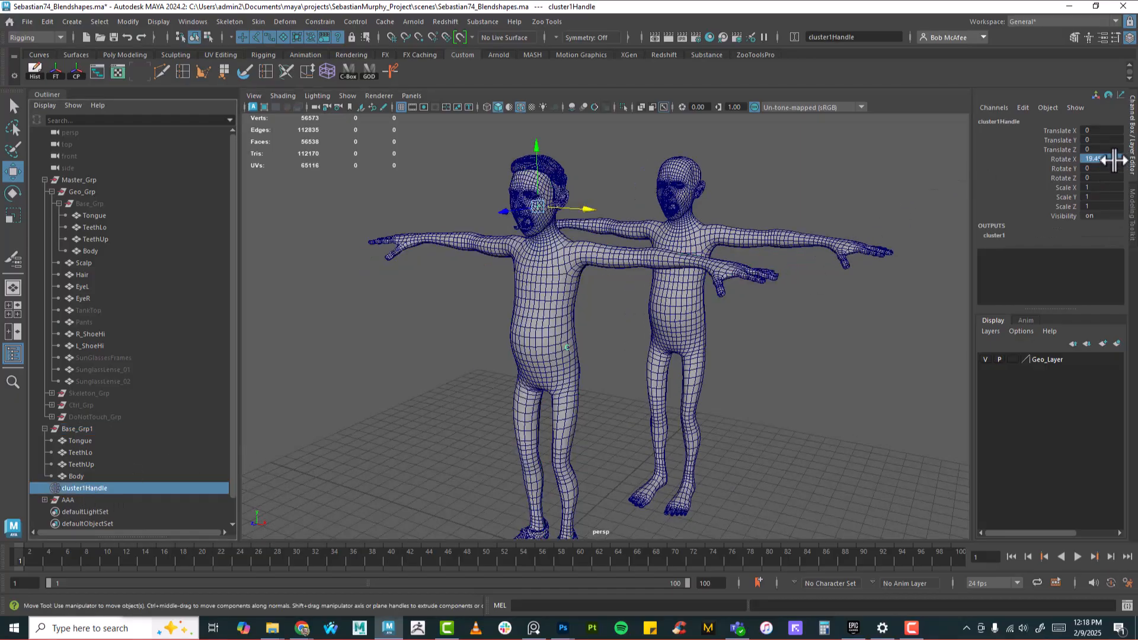
text(0)
key(Return)
Step: Rotate cluster1Handle about X to about 2.275 degrees so the jaw opens slightly for the EEE shape
alt+drag(549, 342, 575, 347)
alt+right_drag(574, 347, 883, 353)
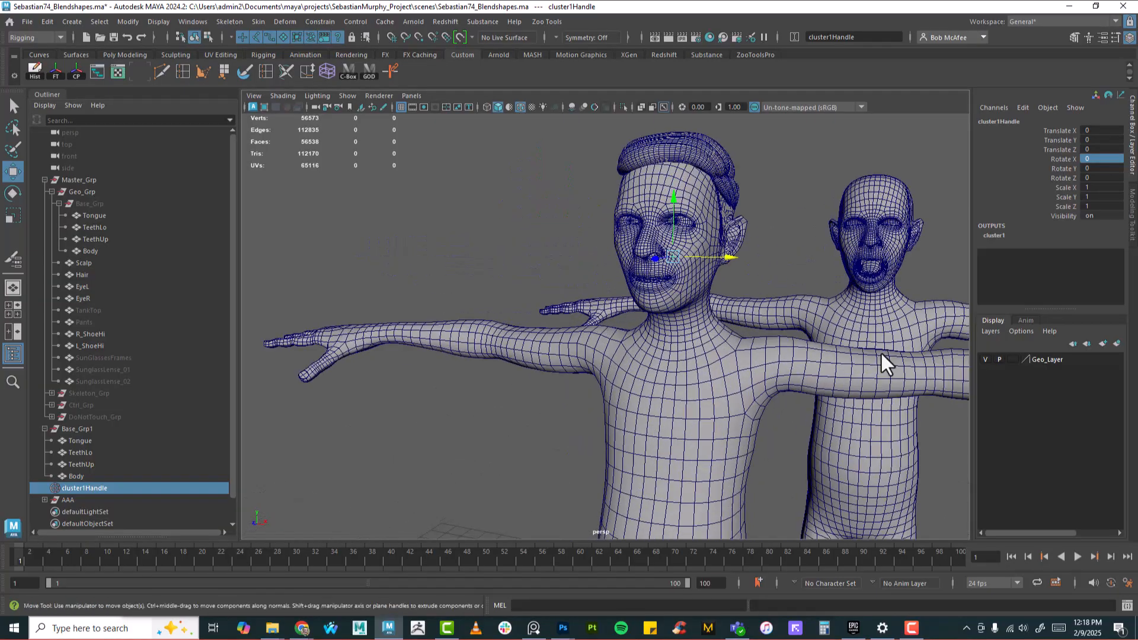
alt+drag(883, 353, 708, 328)
alt+right_drag(628, 356, 714, 409)
alt+middle_drag(617, 333, 632, 422)
alt+drag(631, 421, 615, 372)
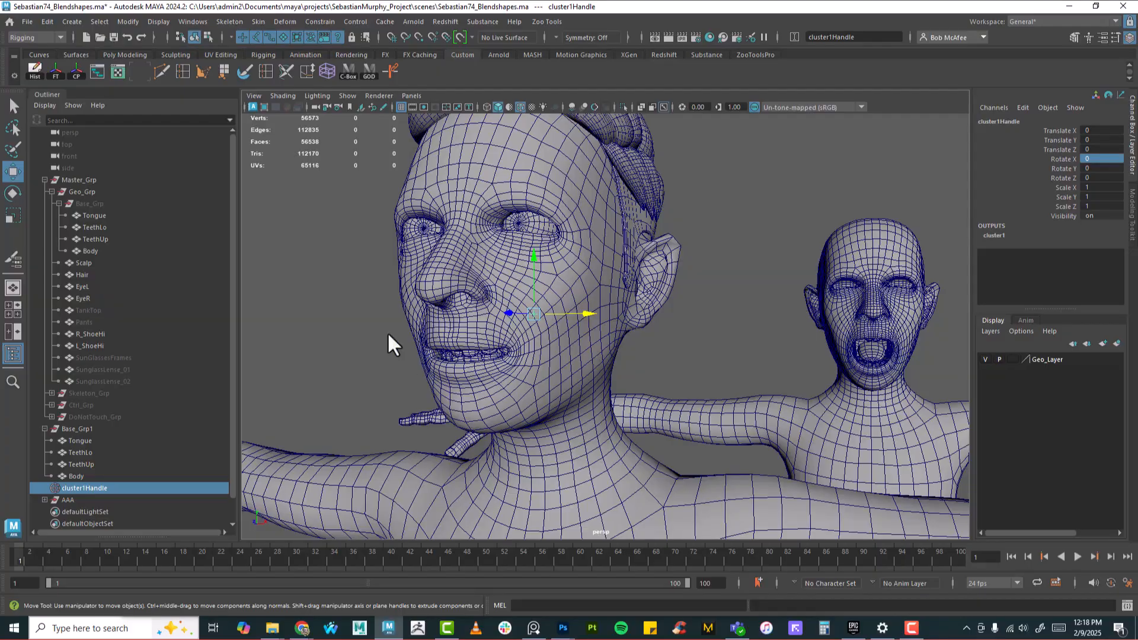
click(13, 194)
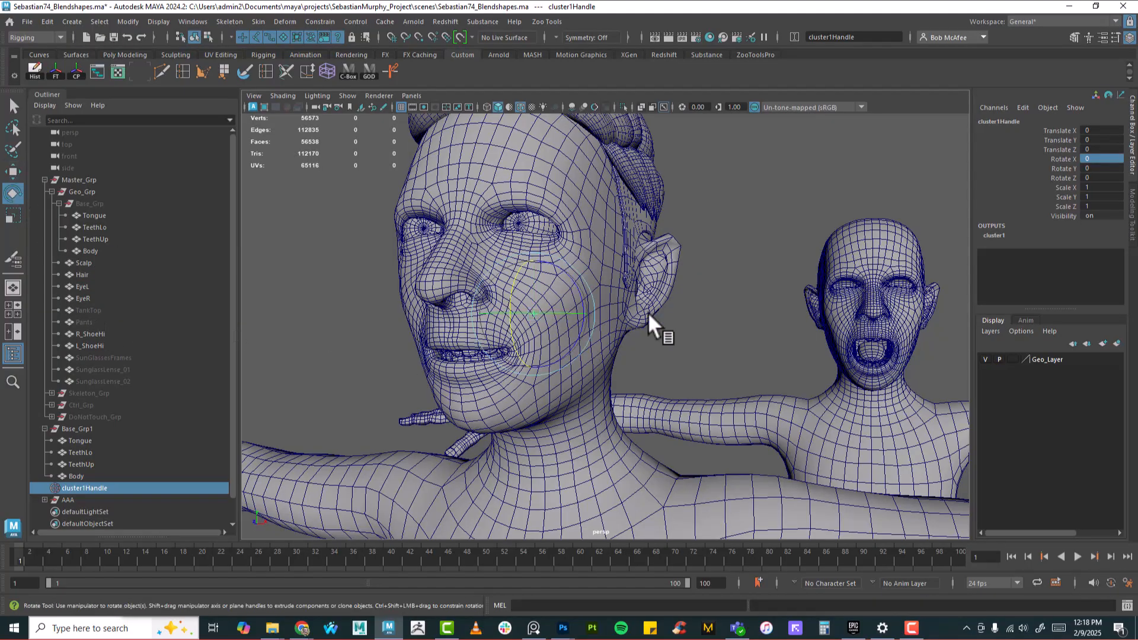
drag(513, 276, 531, 321)
alt+right_drag(531, 321, 629, 339)
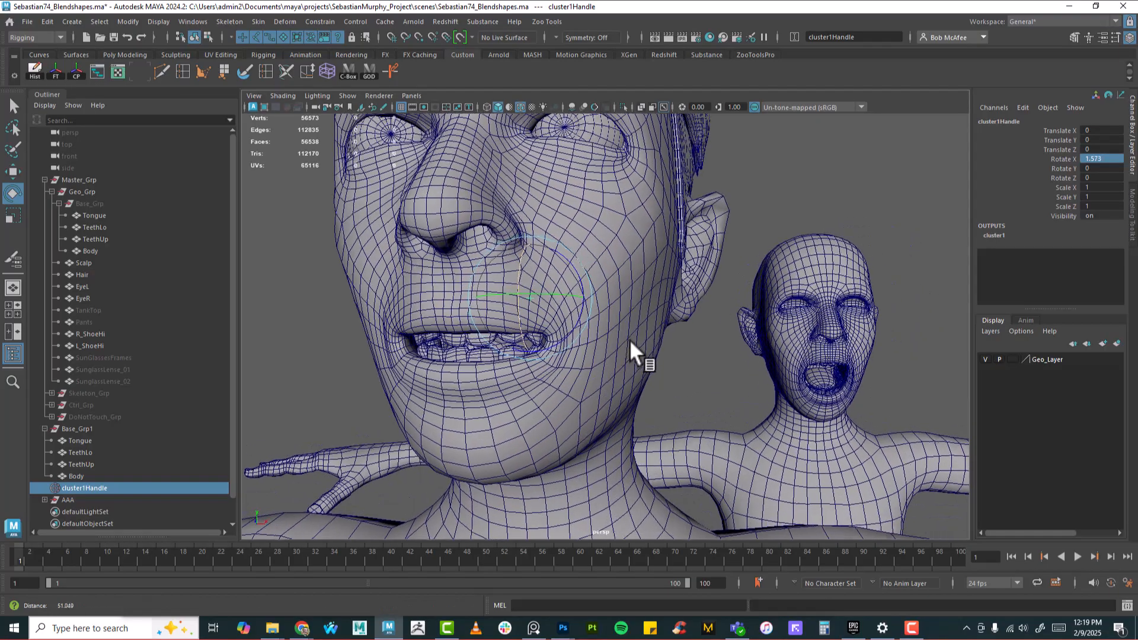
drag(518, 266, 518, 267)
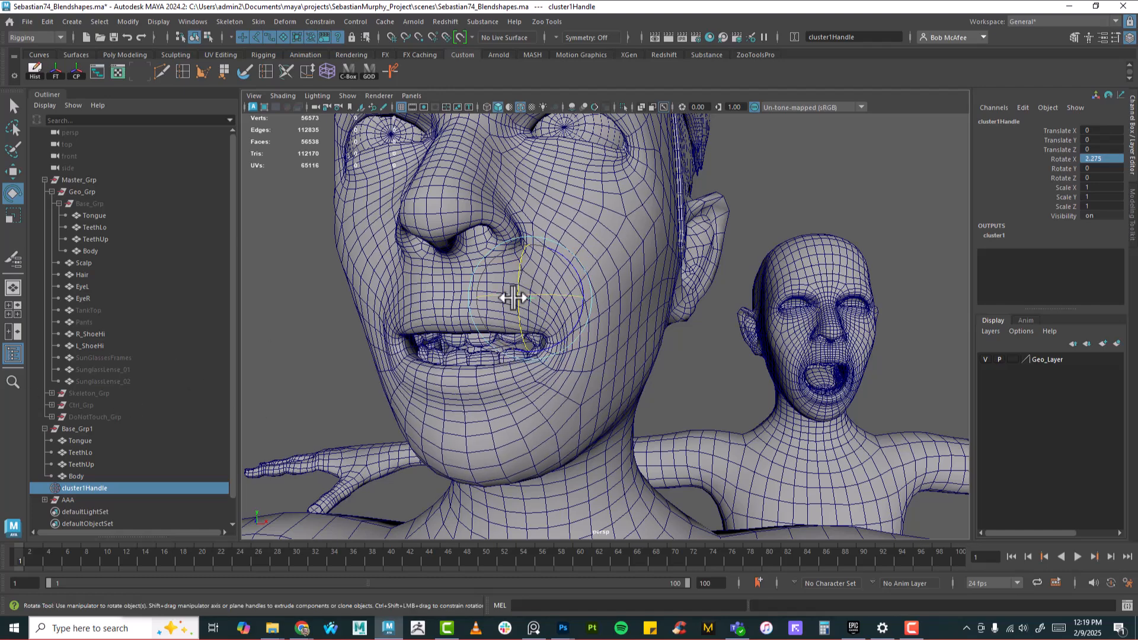
click(521, 284)
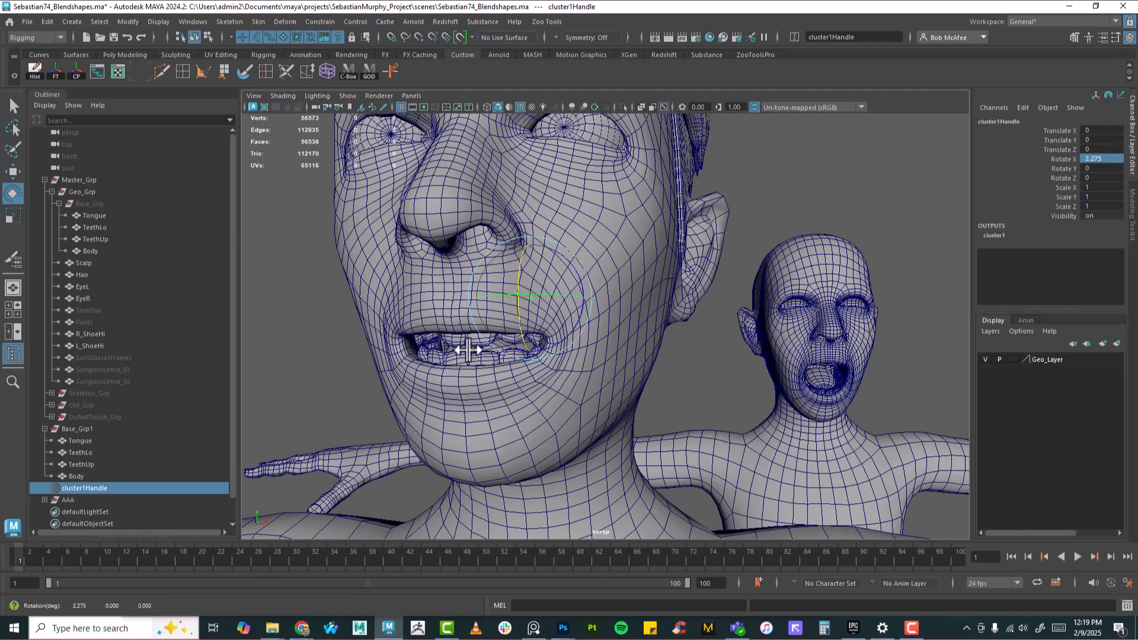
Step: Duplicate Base_Grp1 with the slightly open mouth and rename the copy EEE
alt+right_drag(800, 442, 626, 430)
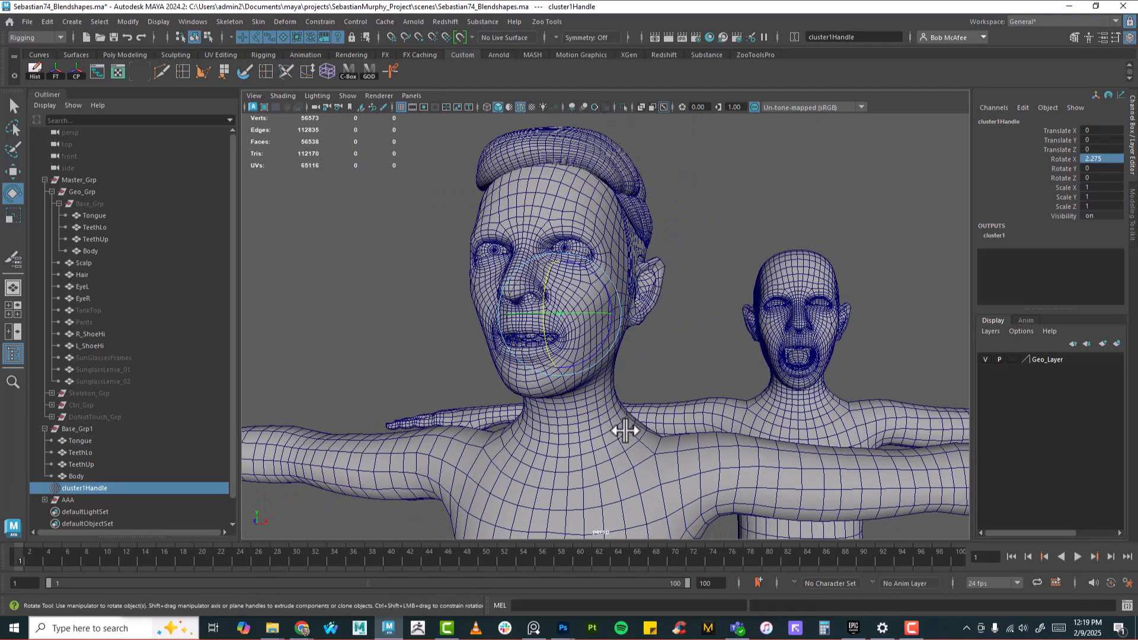
click(74, 429)
key(ctrl+d)
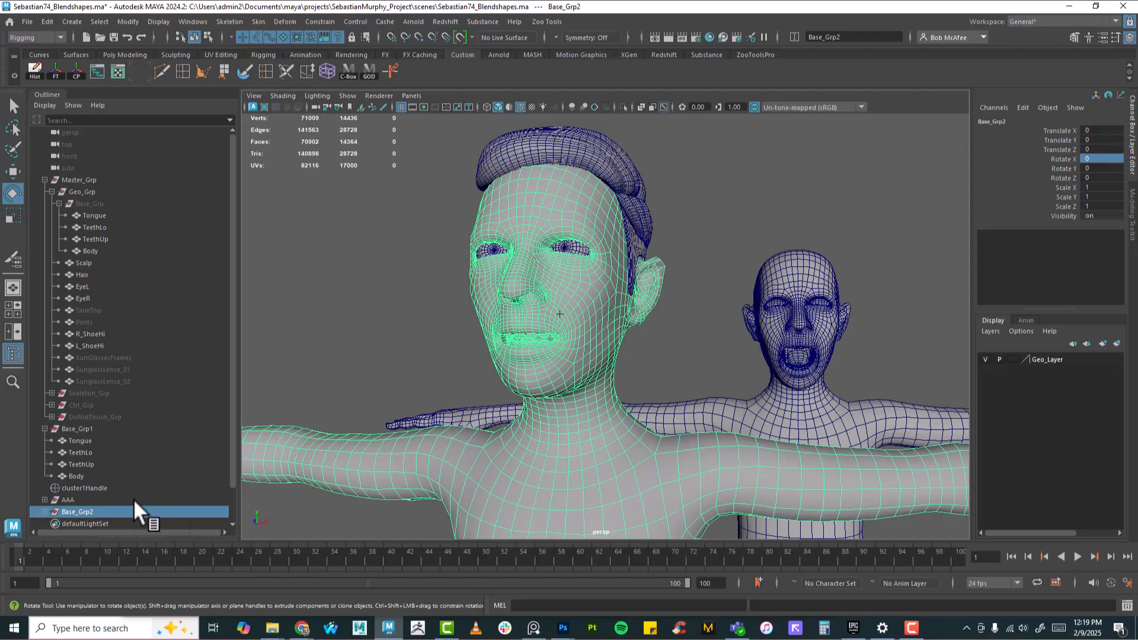
double_click(84, 514)
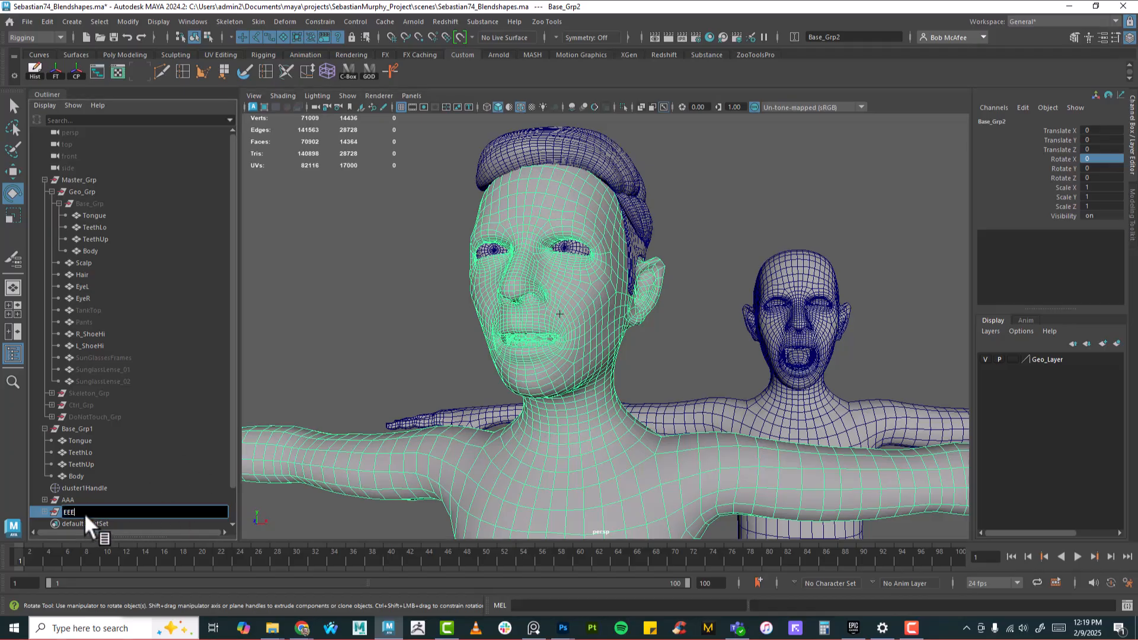
key(Return)
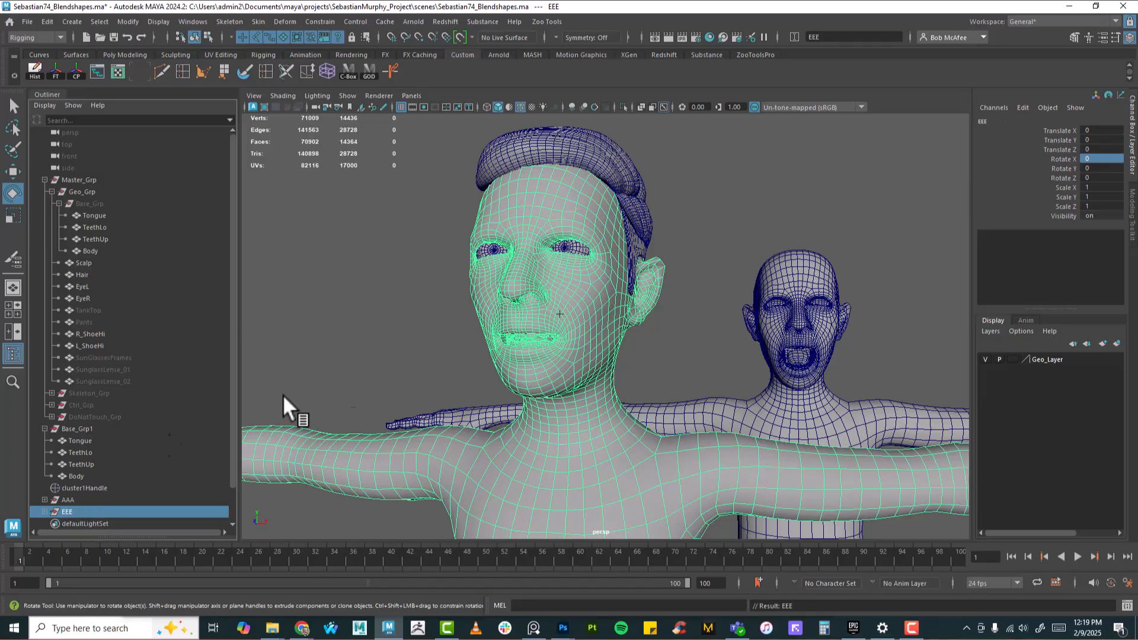
Step: Move the EEE copy sideways away from the main character to X 90
alt+right_drag(748, 351, 560, 337)
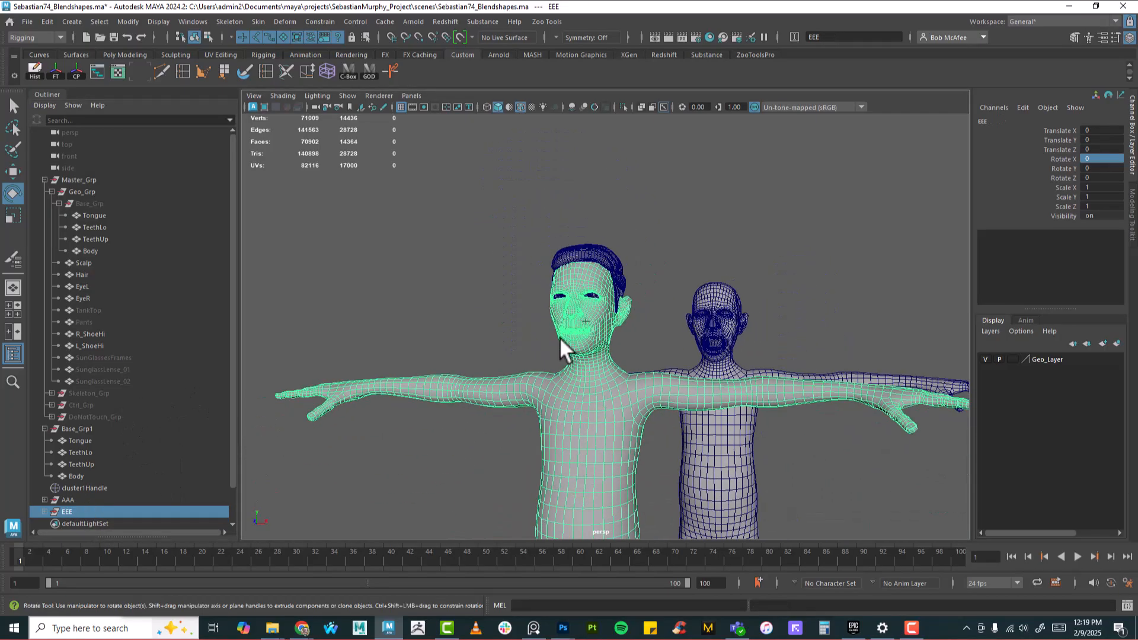
alt+drag(559, 336, 684, 394)
alt+middle_drag(791, 396, 703, 329)
alt+right_drag(702, 328, 610, 415)
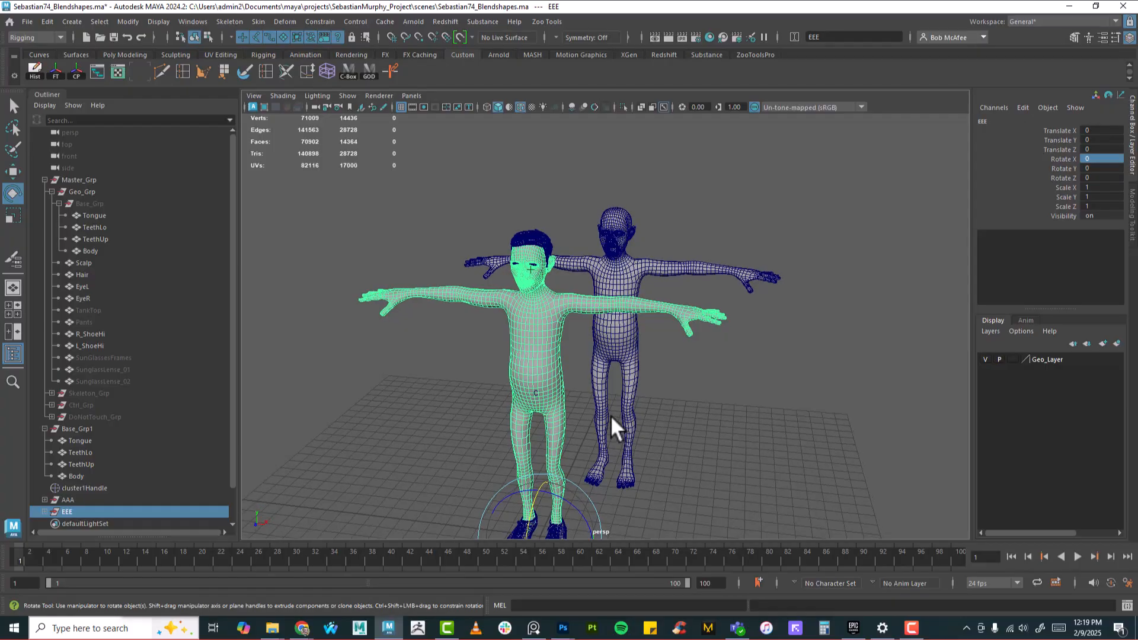
key(w)
alt+drag(655, 472, 625, 444)
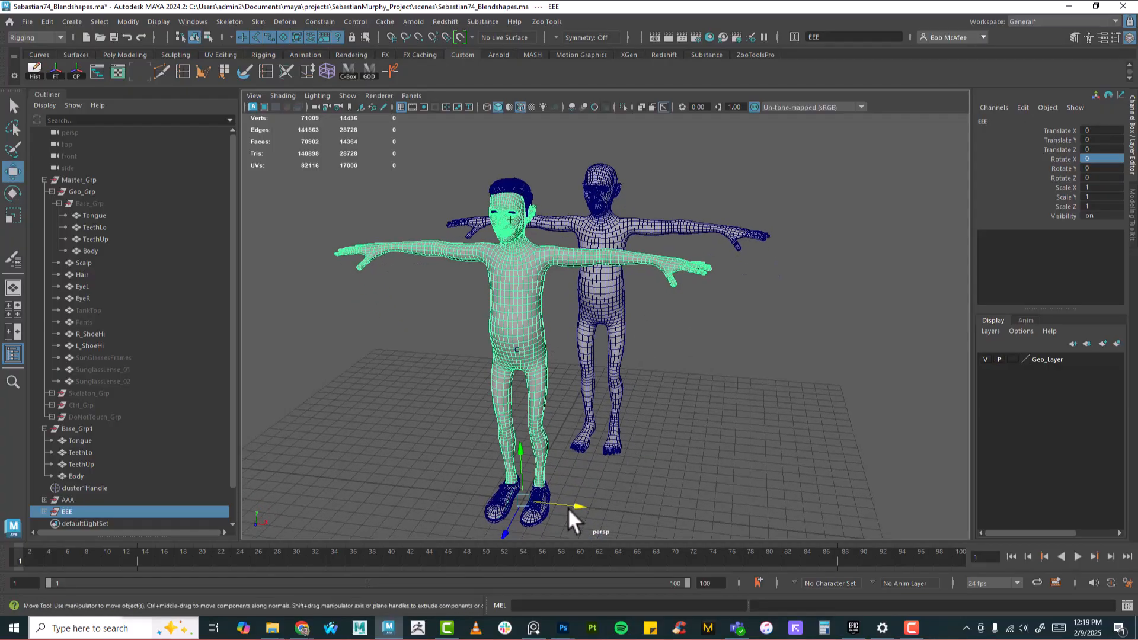
drag(579, 501, 680, 500)
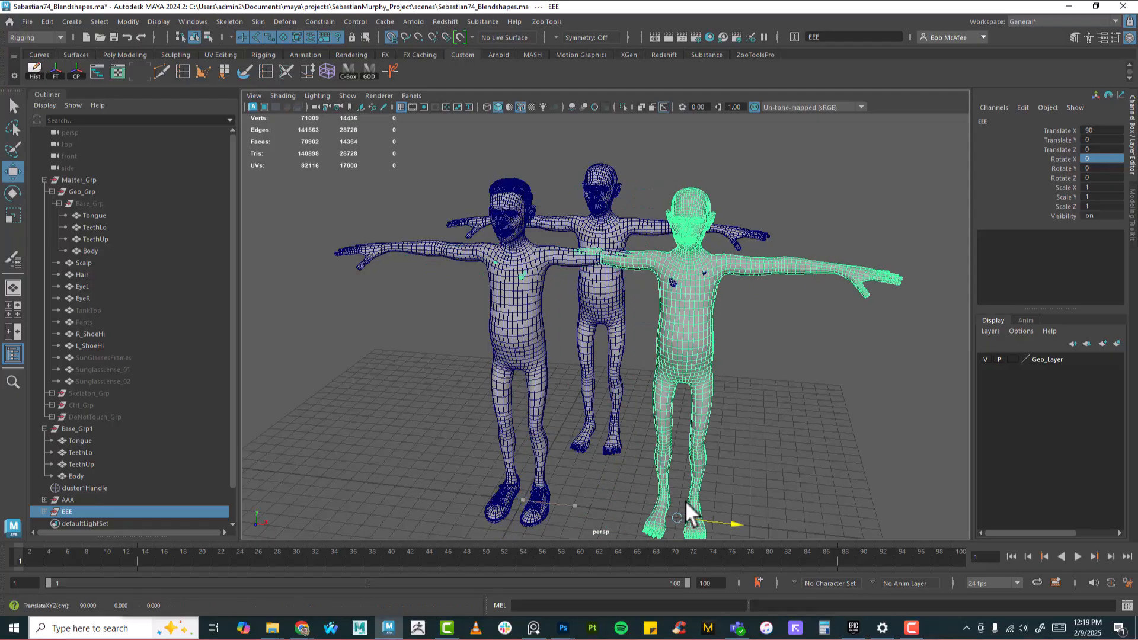
Step: Move the AAA copy to X 50 and Z 0, between the main character and the EEE copy
click(65, 499)
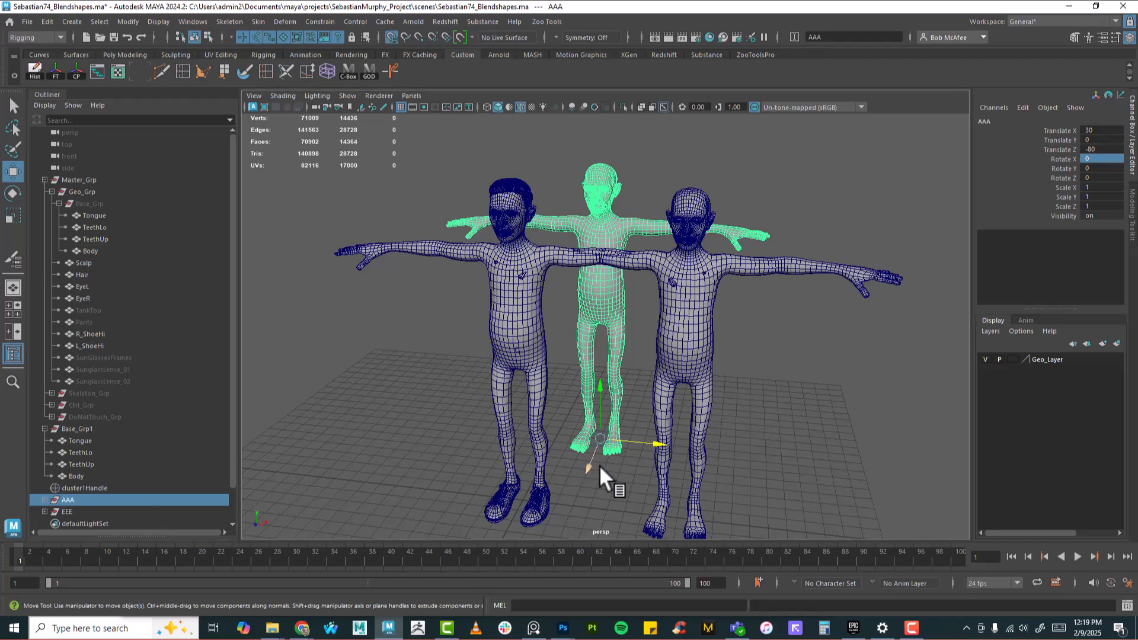
drag(592, 460, 612, 506)
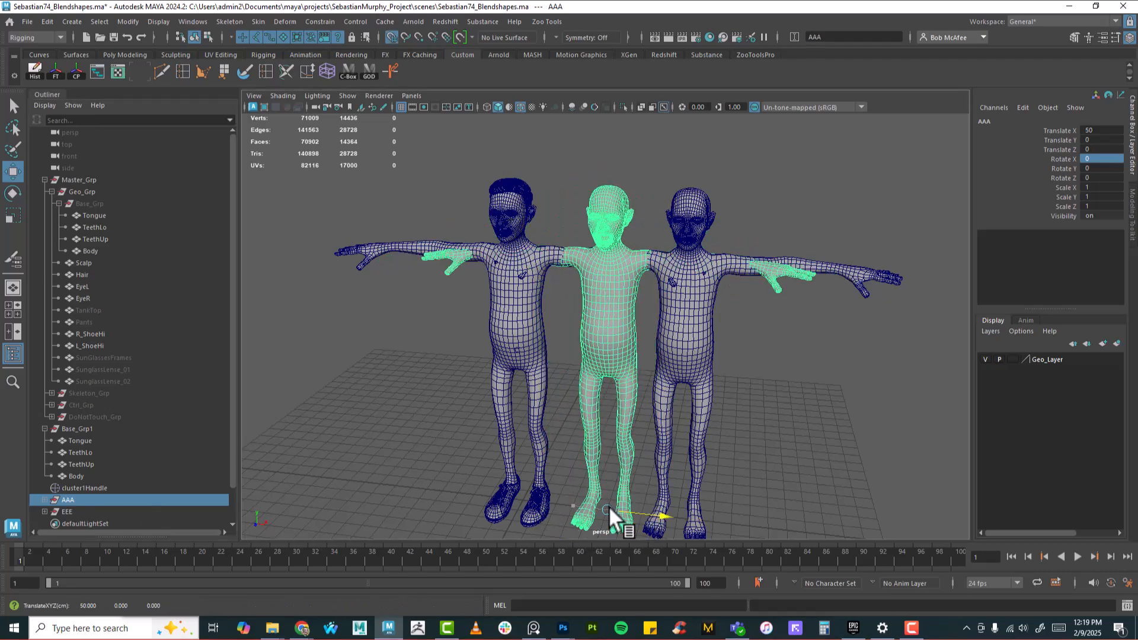
alt+drag(634, 368, 662, 358)
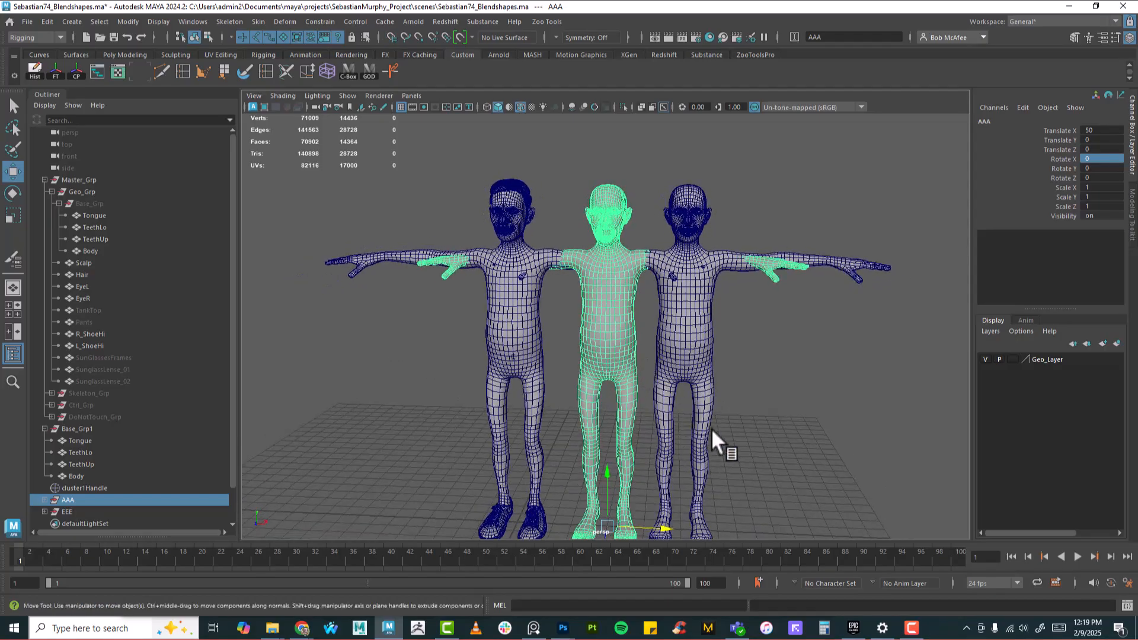
alt+middle_drag(709, 428, 695, 339)
alt+drag(695, 339, 697, 374)
alt+middle_drag(697, 374, 739, 460)
alt+drag(739, 460, 652, 402)
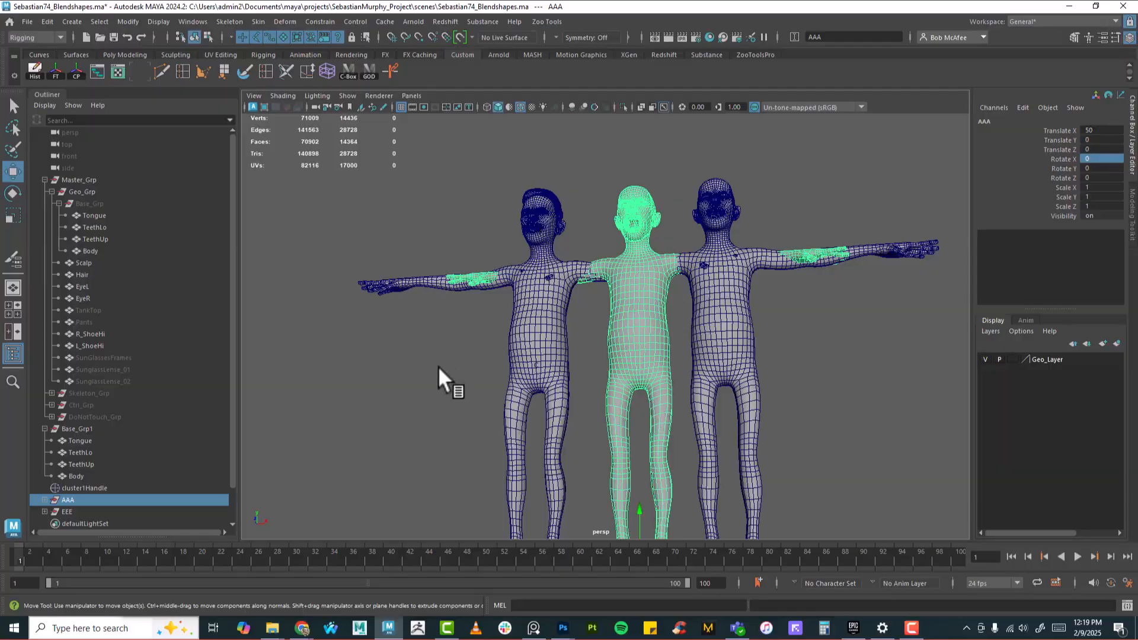
Step: Rotate cluster1Handle about X to about -3.998 degrees so the main character's jaw closes for the MMM shape
click(68, 425)
alt+drag(504, 388, 531, 417)
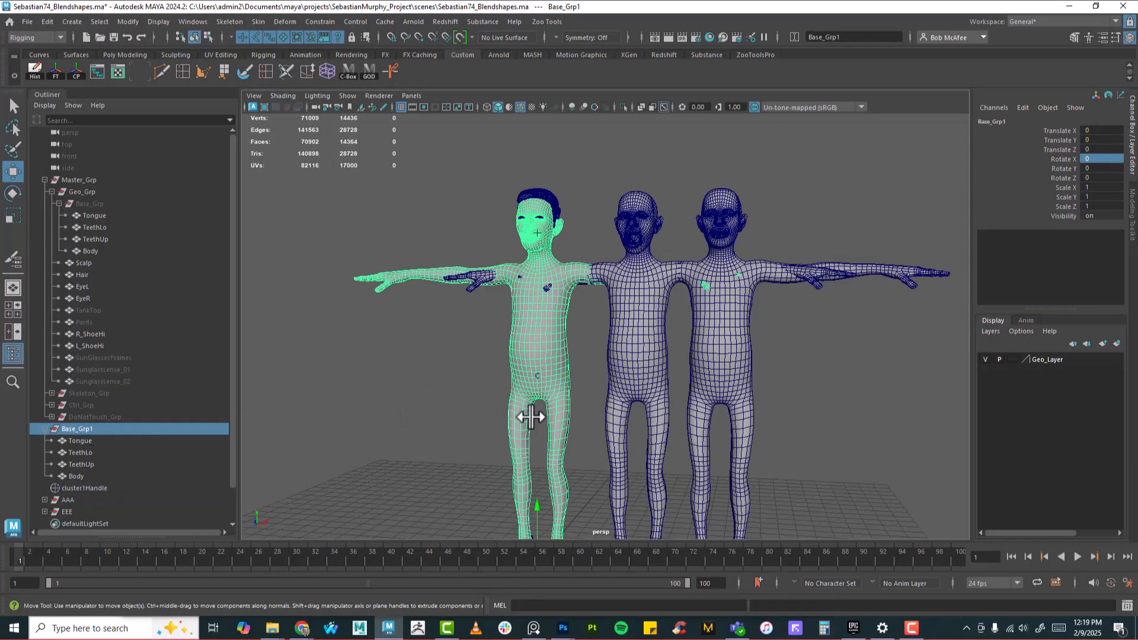
alt+right_drag(531, 416, 569, 317)
alt+middle_drag(569, 318, 591, 388)
alt+drag(591, 388, 607, 397)
alt+right_drag(606, 397, 744, 383)
alt+middle_drag(611, 315, 657, 406)
alt+drag(657, 406, 602, 383)
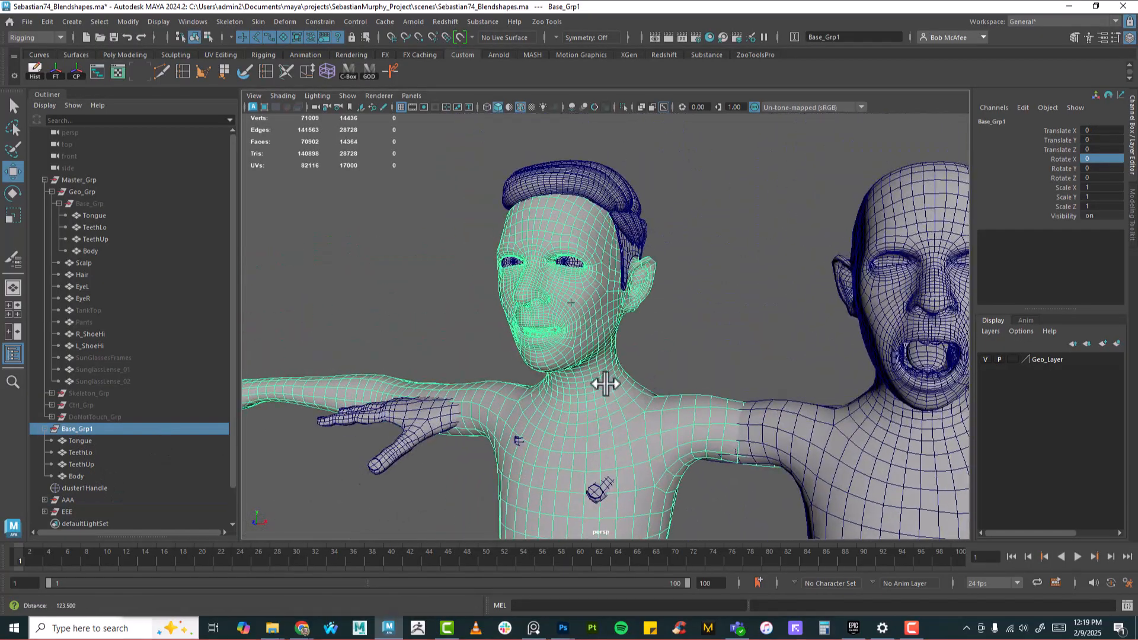
alt+right_drag(602, 383, 780, 409)
alt+middle_drag(718, 379, 748, 392)
alt+drag(748, 392, 688, 364)
click(569, 279)
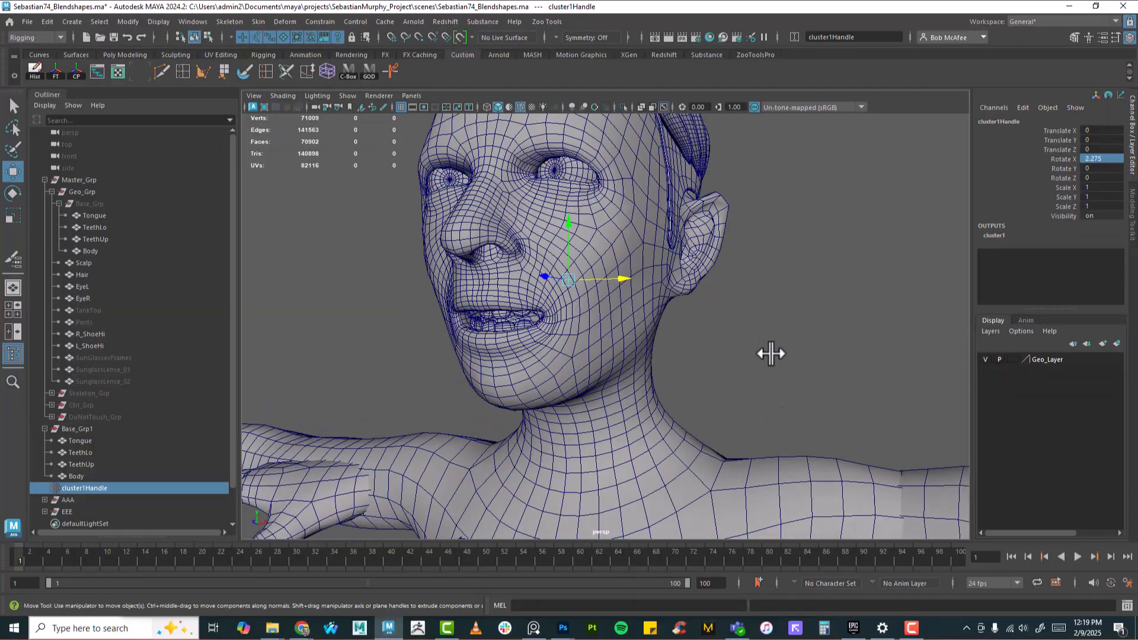
key(e)
alt+right_drag(508, 279, 615, 287)
alt+middle_drag(605, 278, 620, 290)
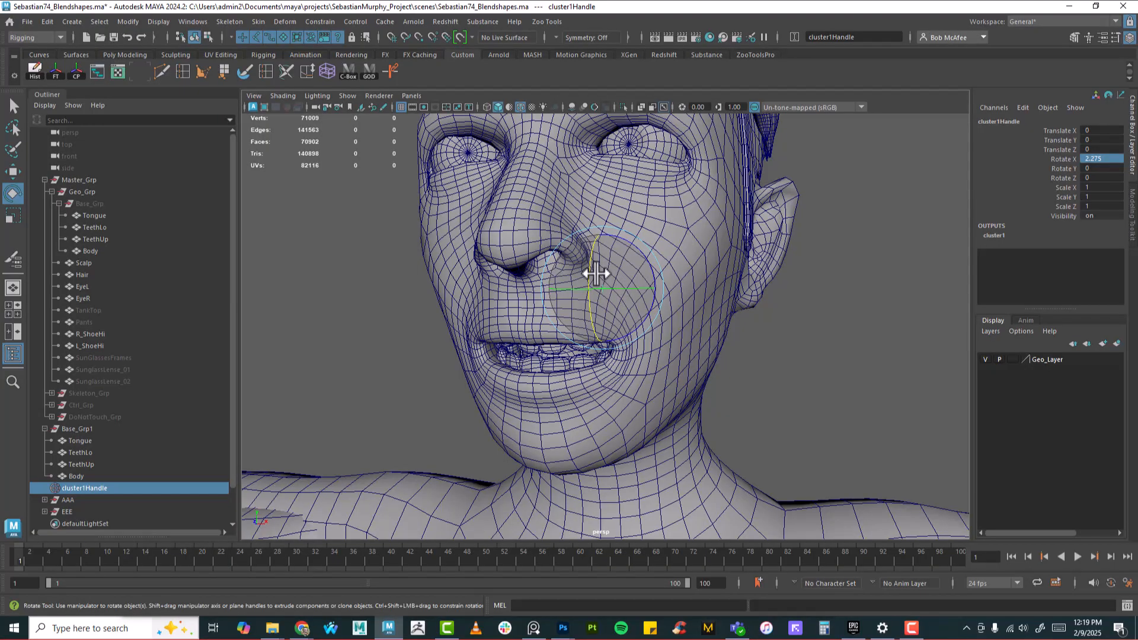
drag(592, 273, 594, 268)
Step: Duplicate Base_Grp1 with the closed mouth and rename the copy MMM
alt+drag(793, 356, 844, 363)
alt+right_drag(844, 363, 427, 387)
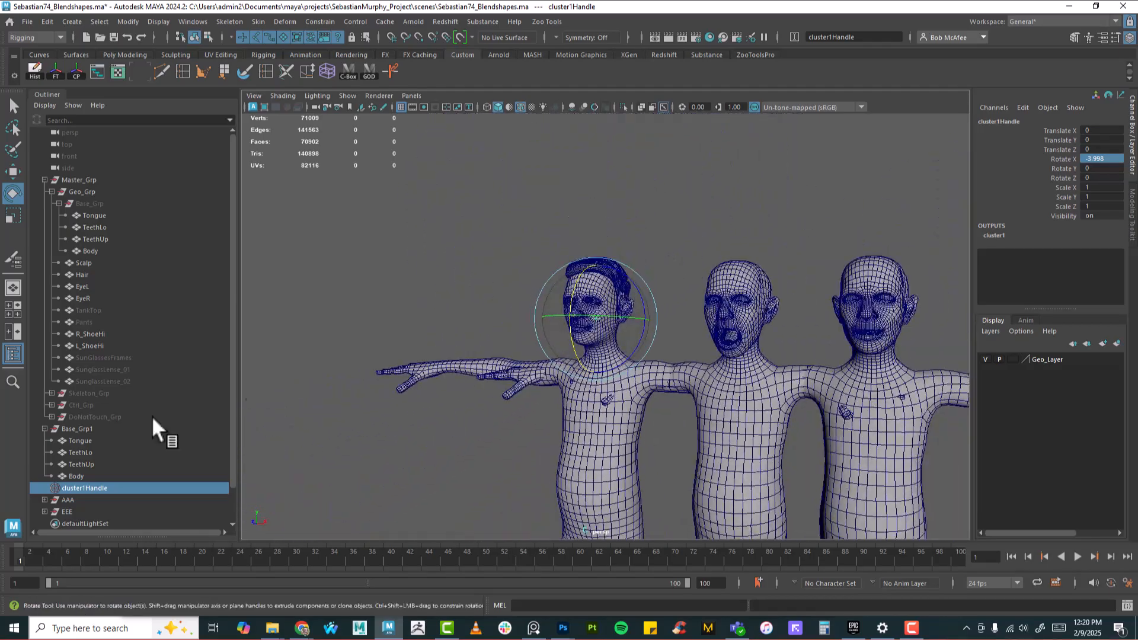
click(78, 429)
key(ctrl+d)
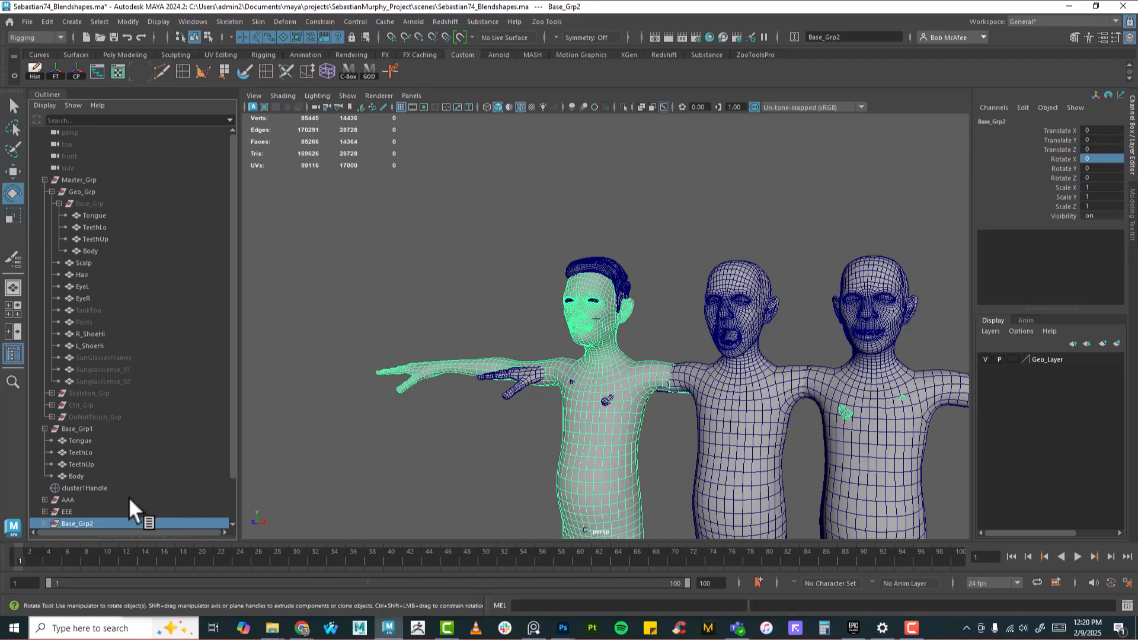
double_click(101, 522)
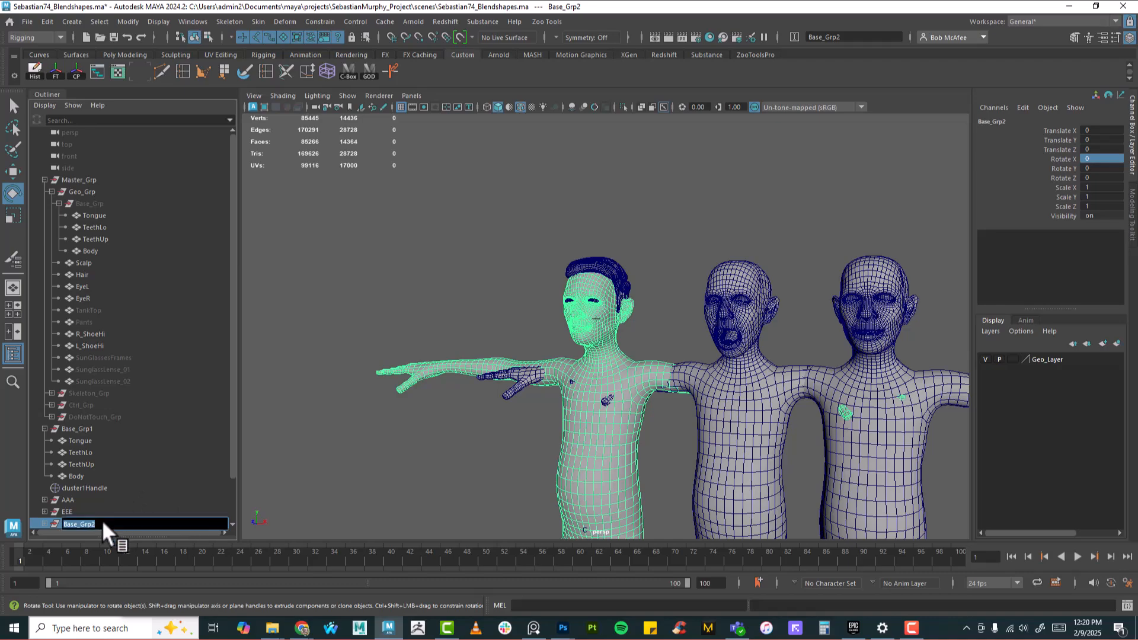
text(MMM)
key(Return)
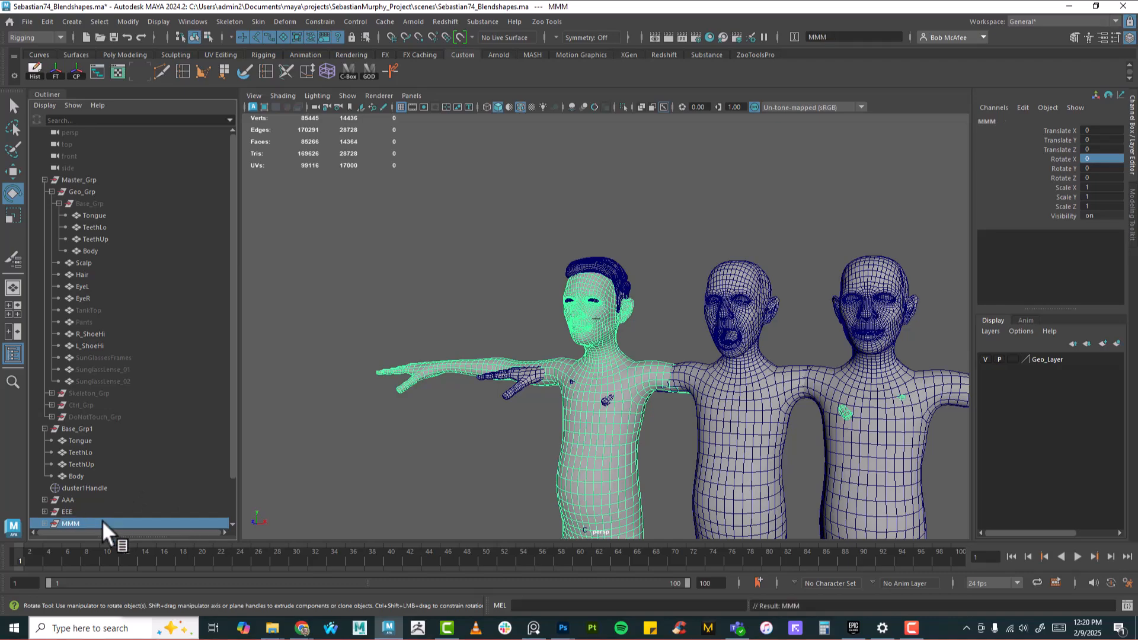
Step: Move the MMM copy sideways to X 130, beyond the EEE copy
alt+right_drag(818, 315, 427, 406)
alt+drag(427, 407, 628, 433)
key(w)
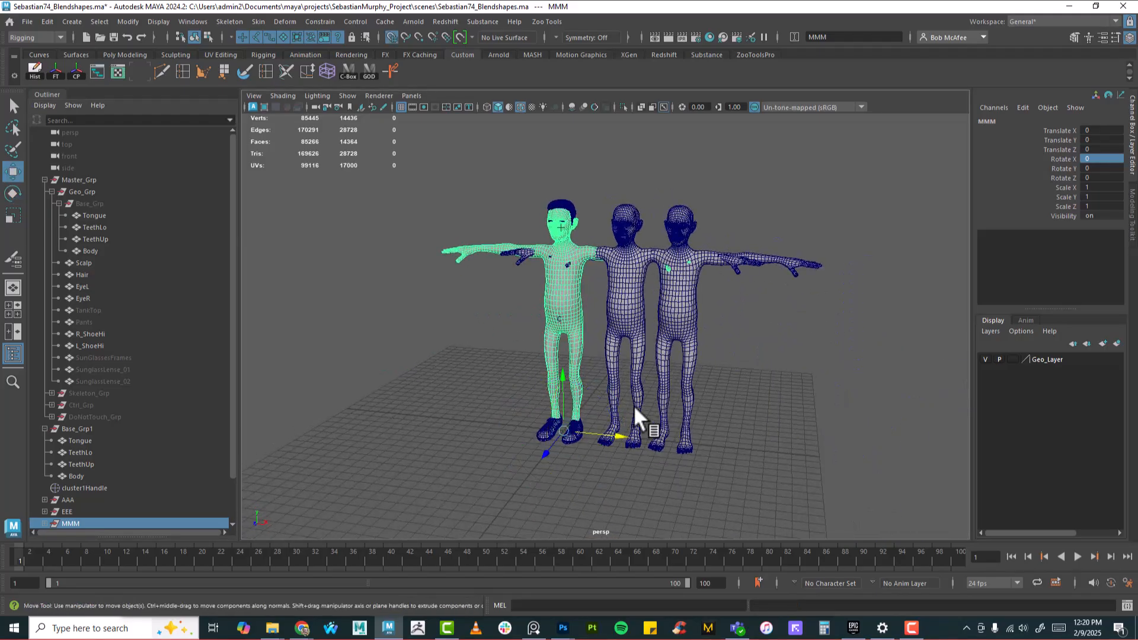
drag(617, 432, 721, 440)
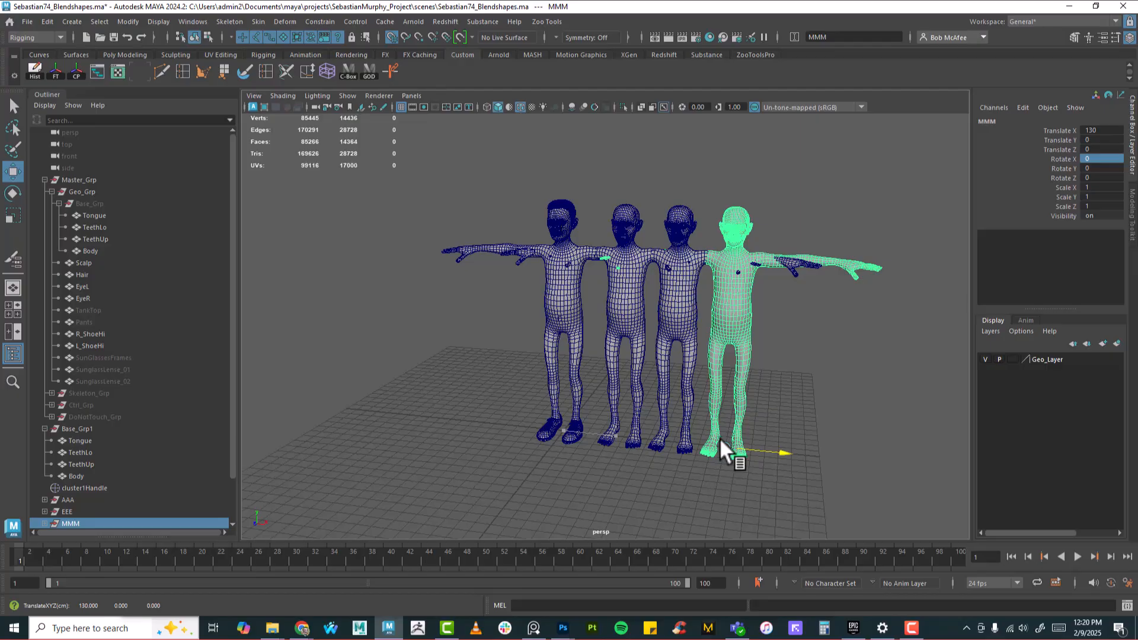
Step: Rotate cluster1Handle about X to about 4.201 degrees so the main character's jaw opens for the OOO shape
alt+drag(622, 382, 649, 376)
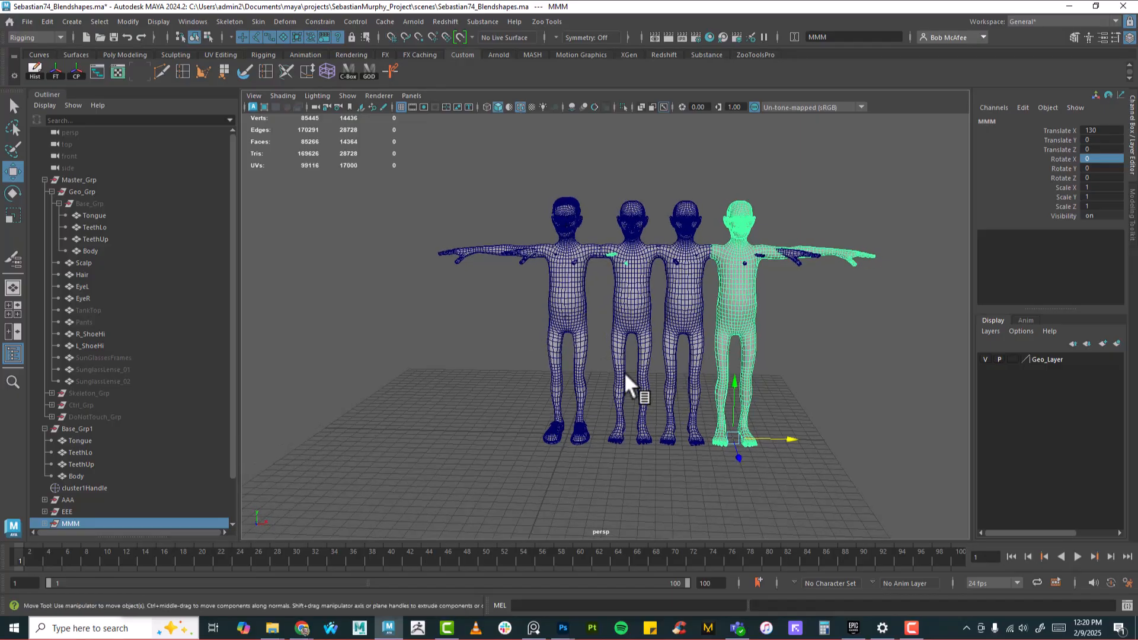
scroll(634, 359, up, 3)
scroll(630, 355, up, 8)
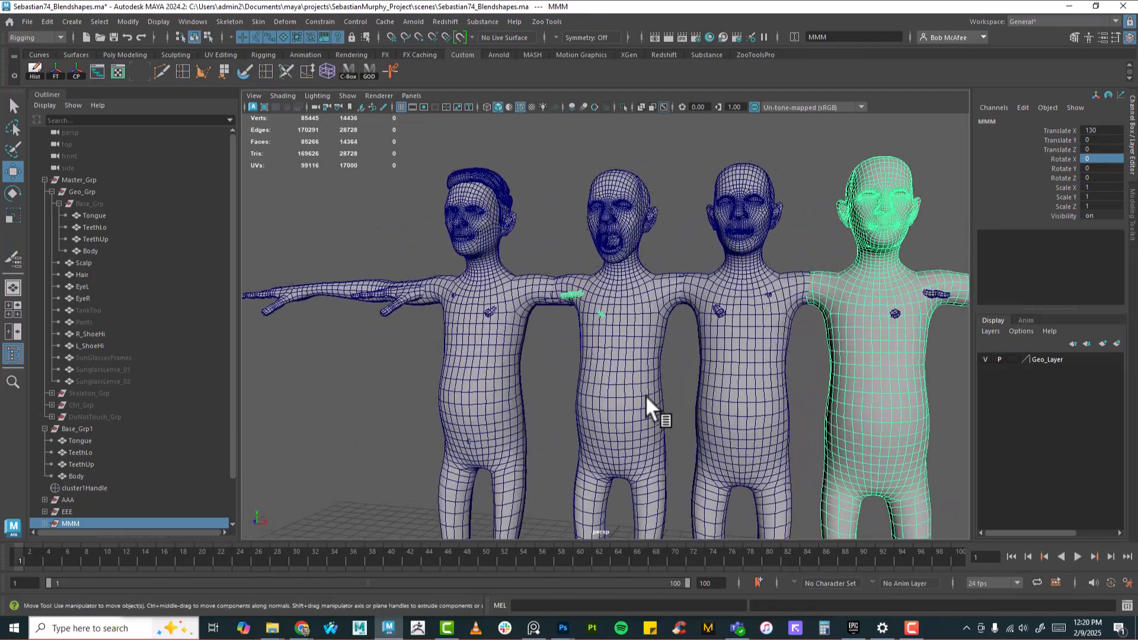
click(72, 429)
scroll(521, 410, up, 5)
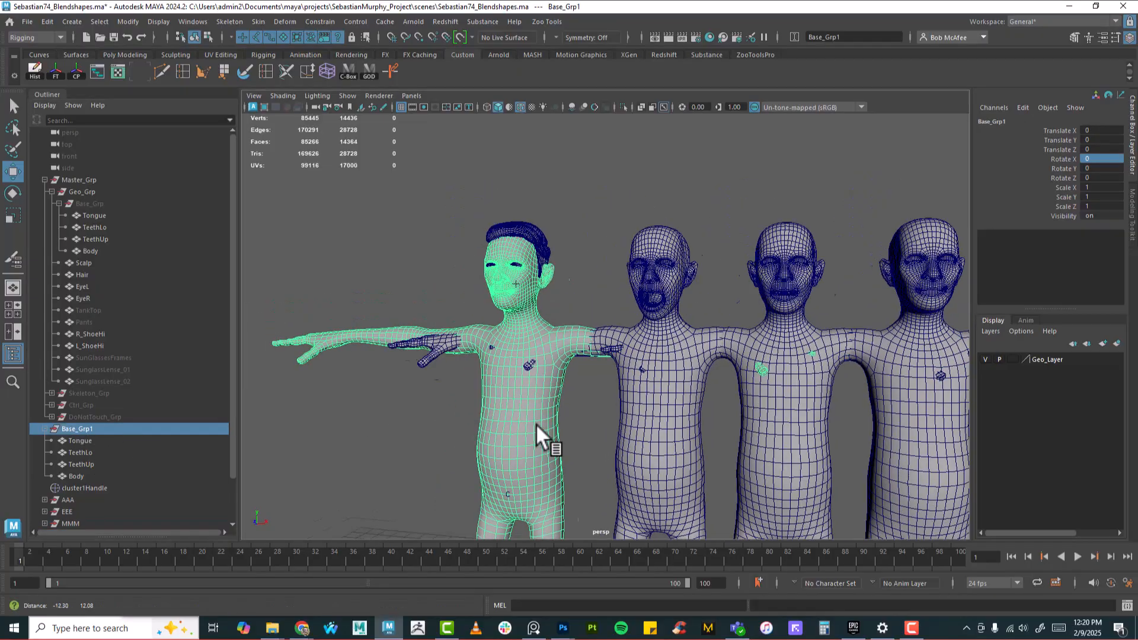
alt+right_drag(631, 369, 694, 377)
alt+middle_drag(593, 373, 707, 397)
alt+right_drag(706, 397, 521, 388)
alt+drag(528, 384, 656, 348)
alt+middle_drag(655, 348, 695, 346)
alt+right_drag(694, 346, 727, 368)
alt+middle_drag(726, 368, 649, 408)
alt+right_drag(649, 409, 678, 404)
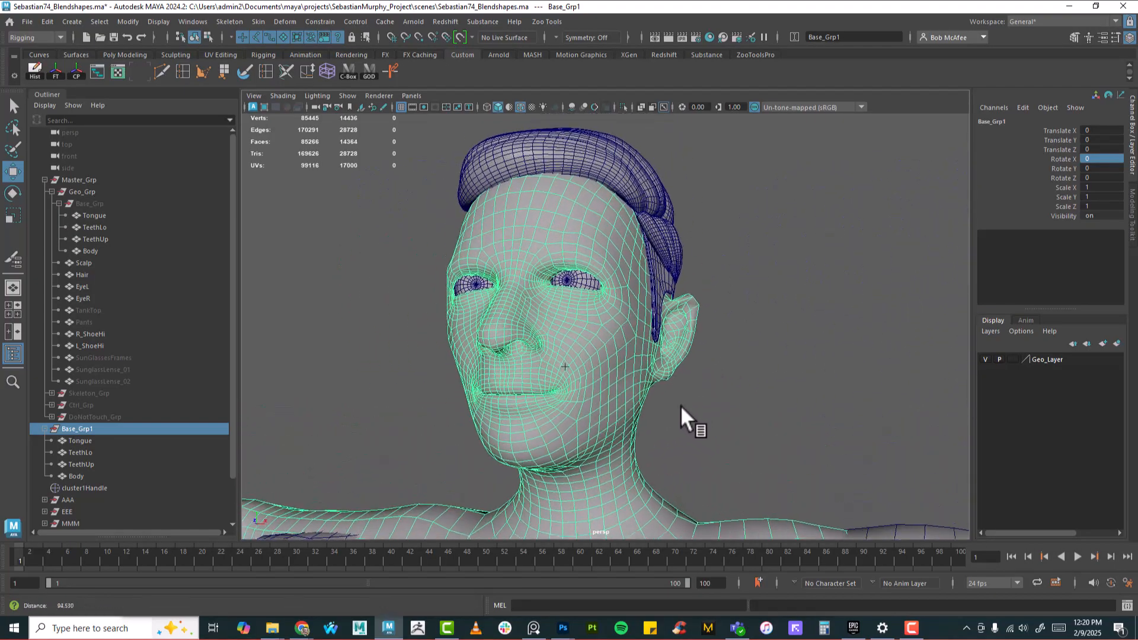
alt+drag(678, 404, 631, 411)
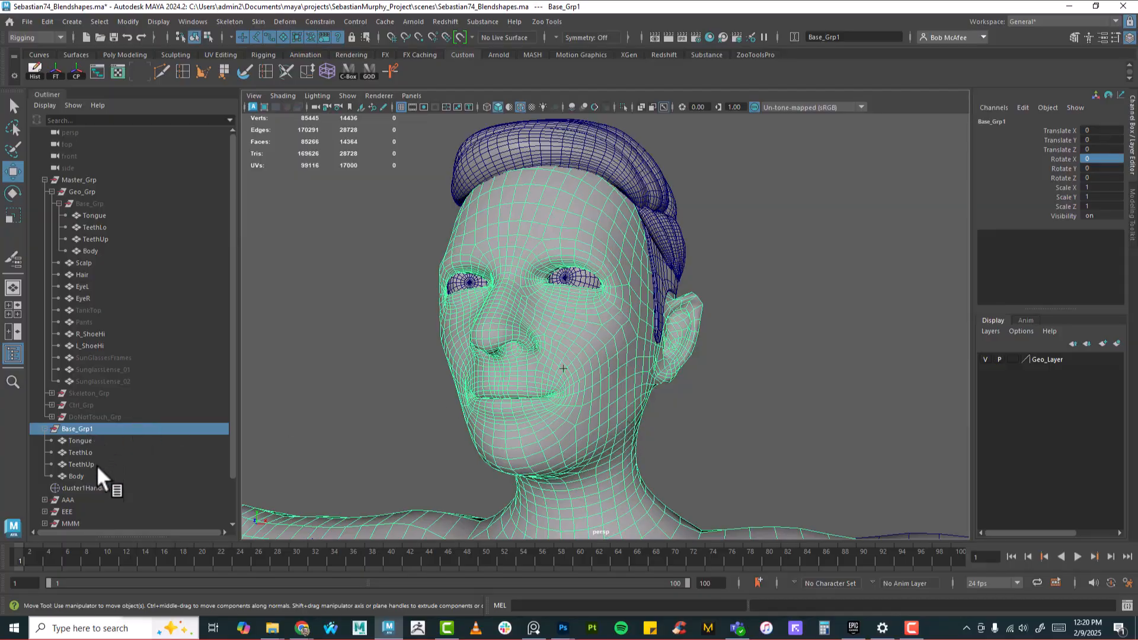
click(563, 368)
key(e)
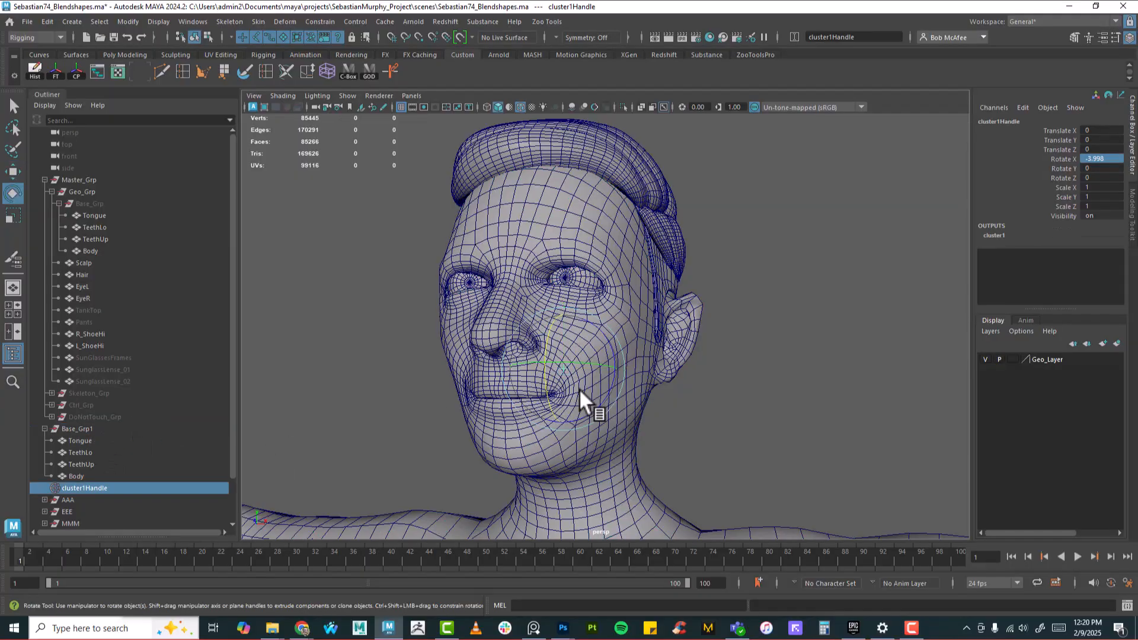
drag(548, 381, 574, 374)
alt+drag(697, 422, 633, 364)
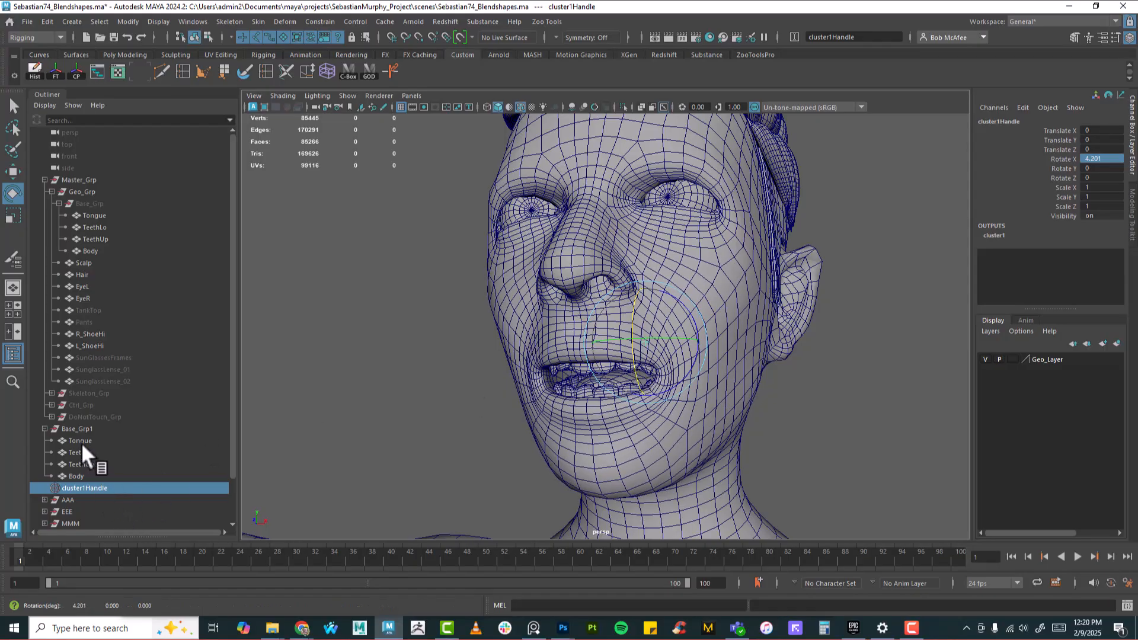
Step: Duplicate Base_Grp1 with the open mouth and rename the copy OOO
click(610, 443)
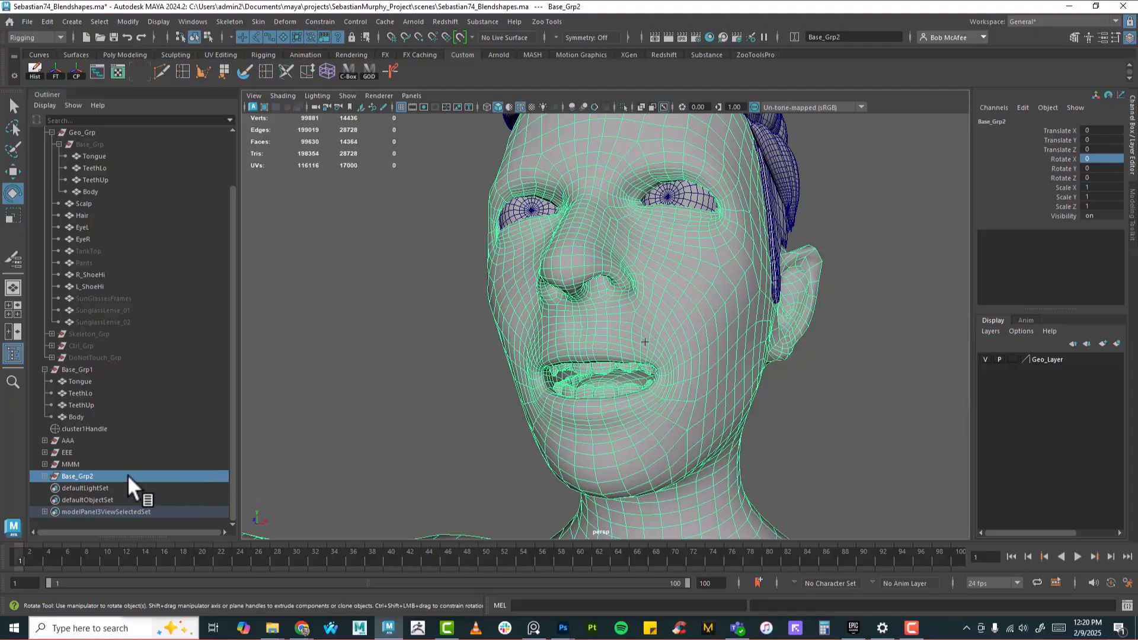
double_click(127, 476)
text(OOO)
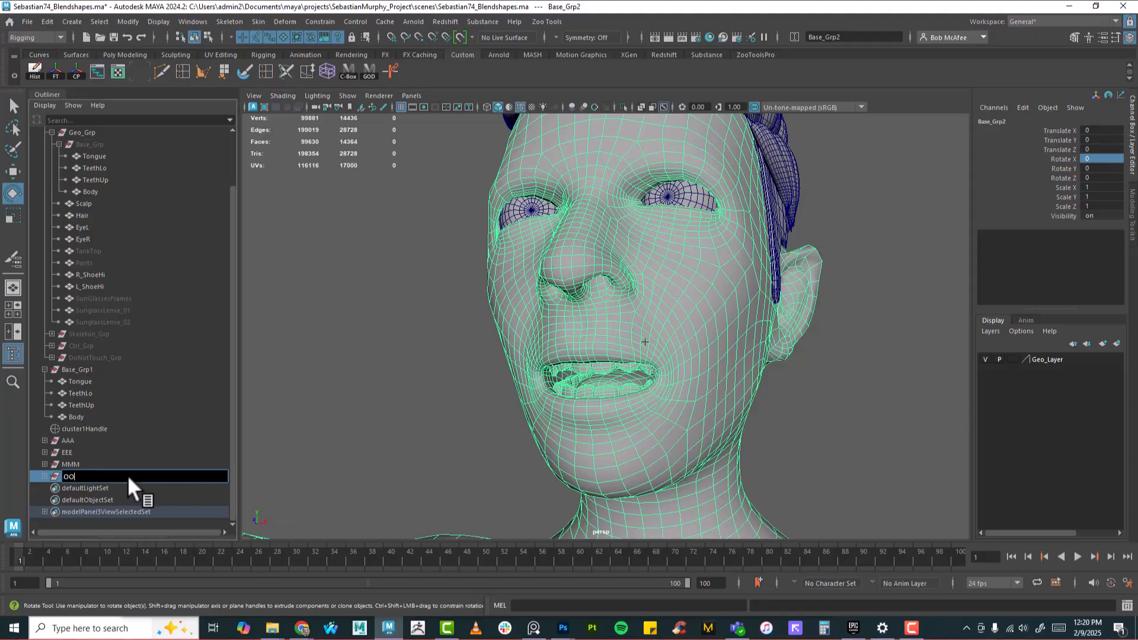
key(Return)
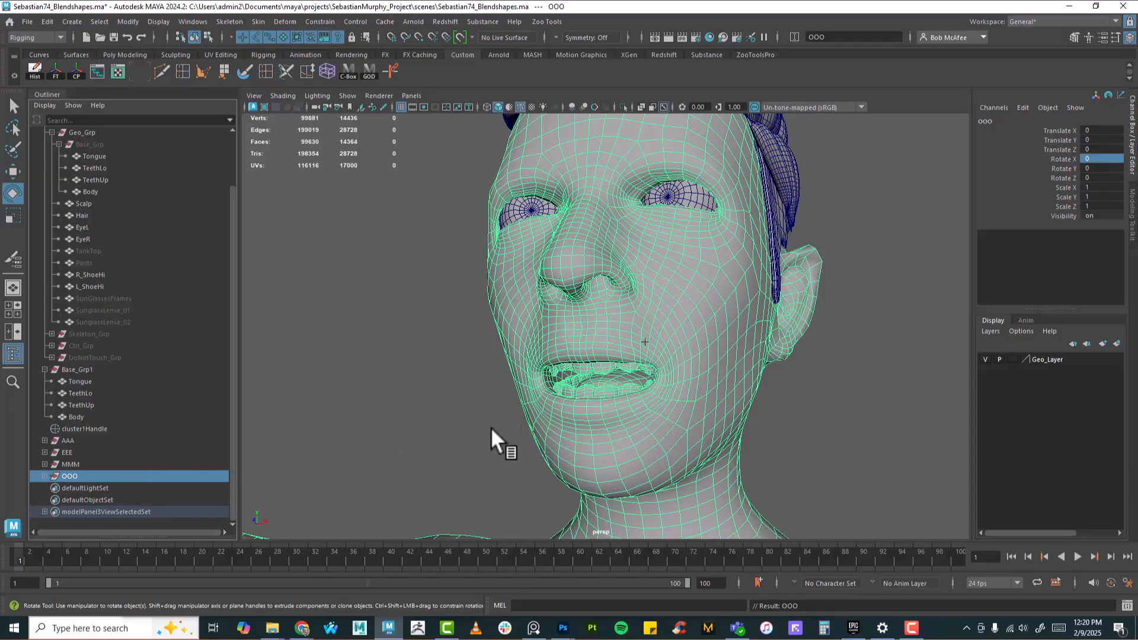
Step: Move the OOO copy sideways to X 170, at the end of the row beyond the MMM copy
scroll(451, 409, down, 6)
alt+right_drag(593, 382, 479, 387)
alt+drag(479, 387, 618, 389)
alt+middle_drag(617, 389, 615, 335)
alt+drag(614, 335, 609, 343)
alt+right_drag(628, 360, 479, 401)
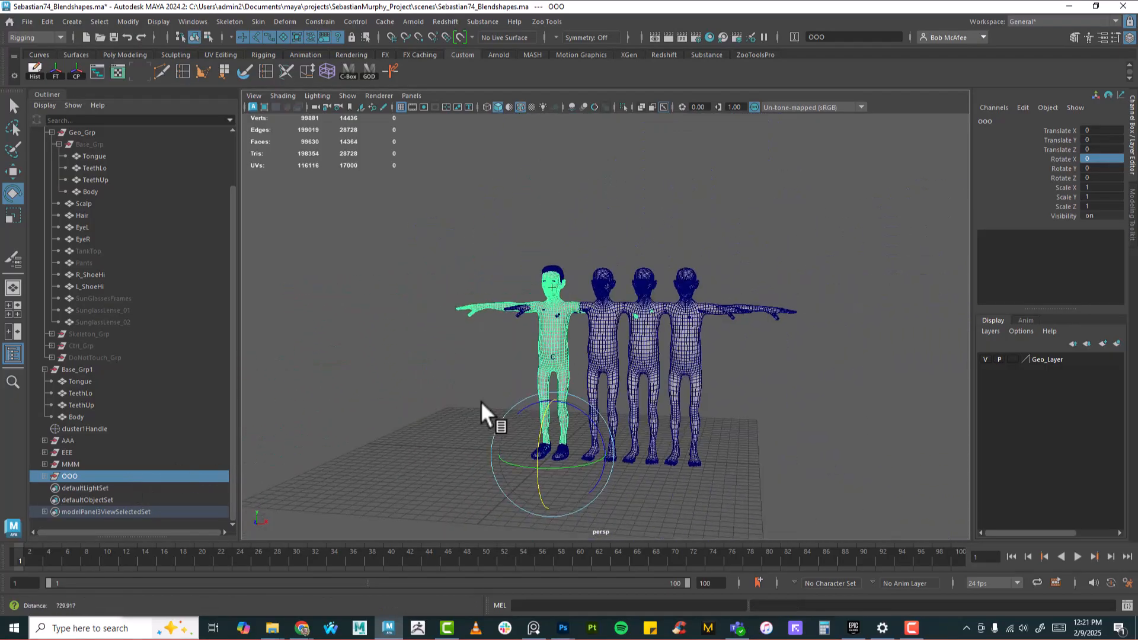
key(w)
key(x)
drag(599, 453, 723, 455)
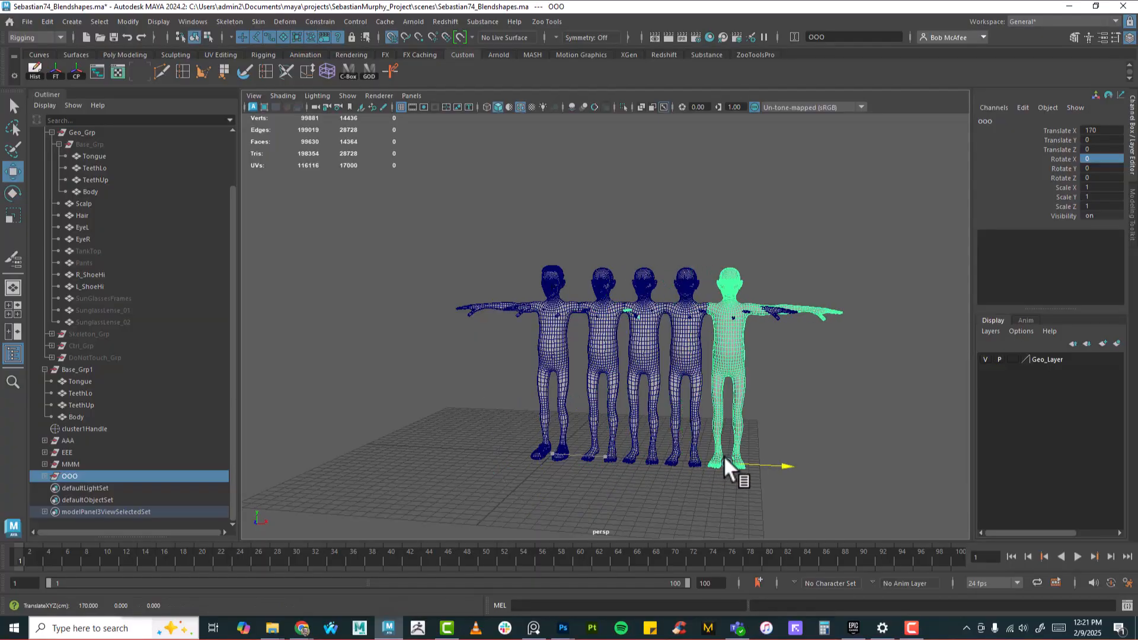
Step: Rotate cluster1Handle about X to about -4.385 degrees to close the main character's jaw
alt+right_drag(619, 389, 888, 503)
alt+middle_drag(701, 481, 597, 335)
alt+drag(596, 336, 599, 341)
alt+middle_drag(599, 341, 521, 348)
alt+middle_drag(665, 336, 888, 344)
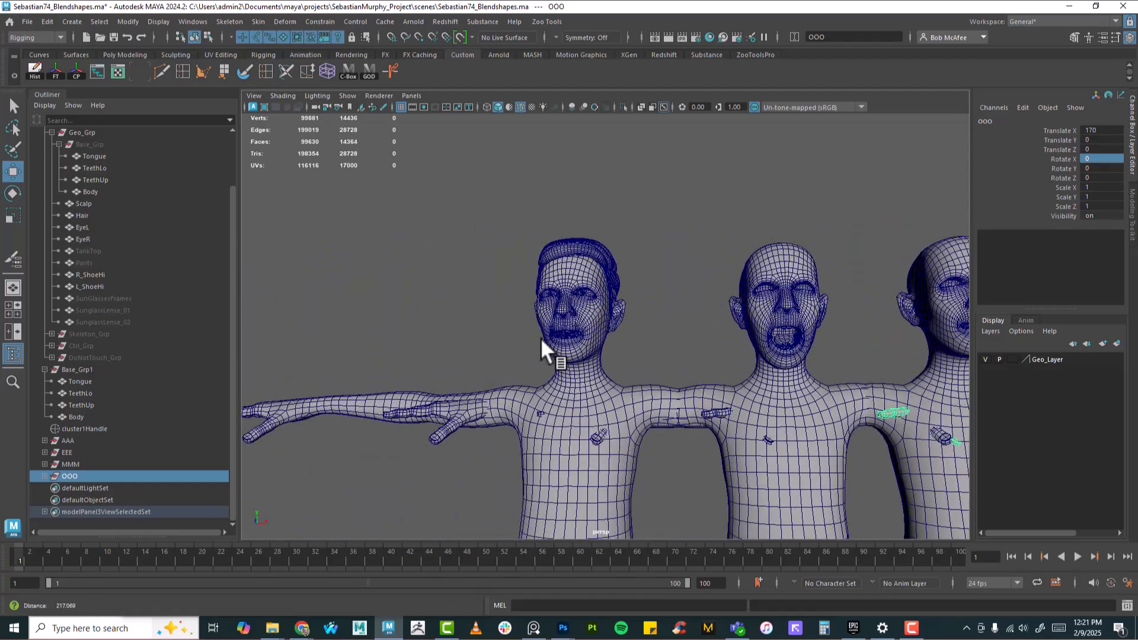
alt+right_drag(539, 338, 708, 341)
alt+middle_drag(547, 326, 604, 364)
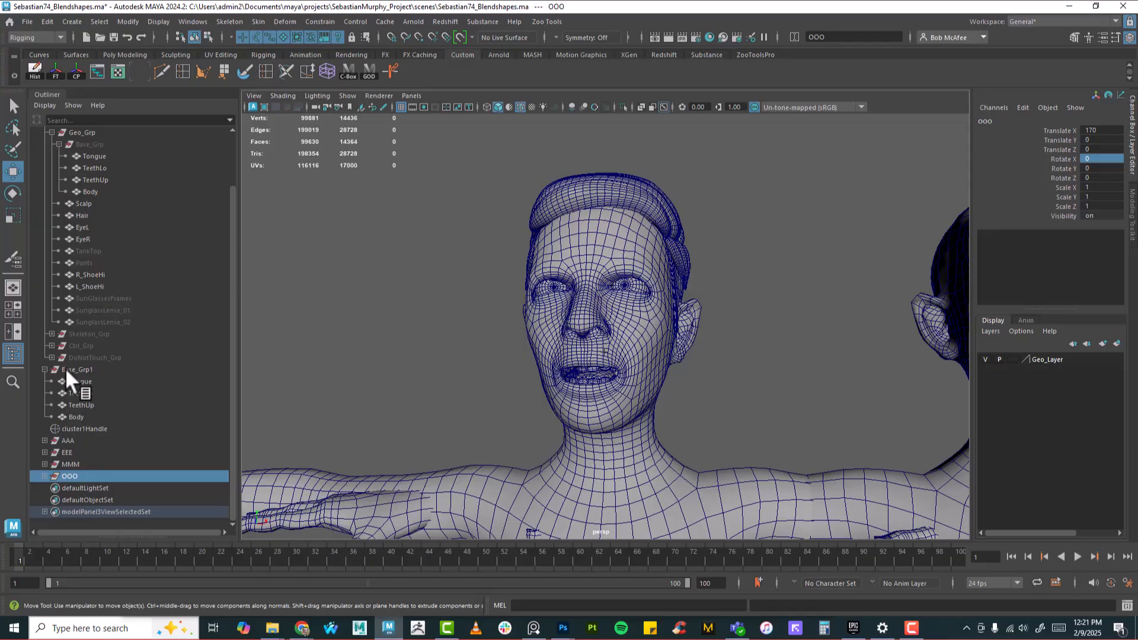
click(597, 349)
alt+right_drag(684, 421, 717, 461)
alt+middle_drag(685, 482, 681, 443)
alt+right_drag(681, 443, 694, 439)
alt+middle_drag(693, 435, 700, 443)
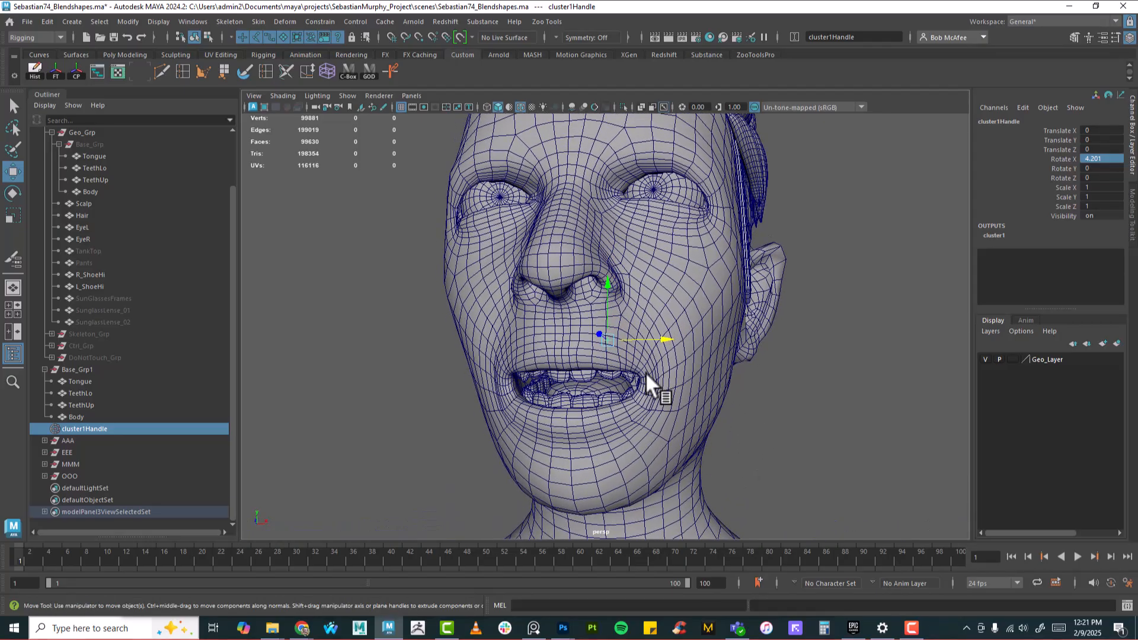
key(e)
drag(600, 365, 599, 363)
Step: Shift the jaw with cluster1Handle slightly down to about Y -0.162 and back to about Z -0.239
alt+drag(580, 408, 641, 409)
alt+right_drag(641, 409, 670, 423)
alt+drag(671, 423, 565, 361)
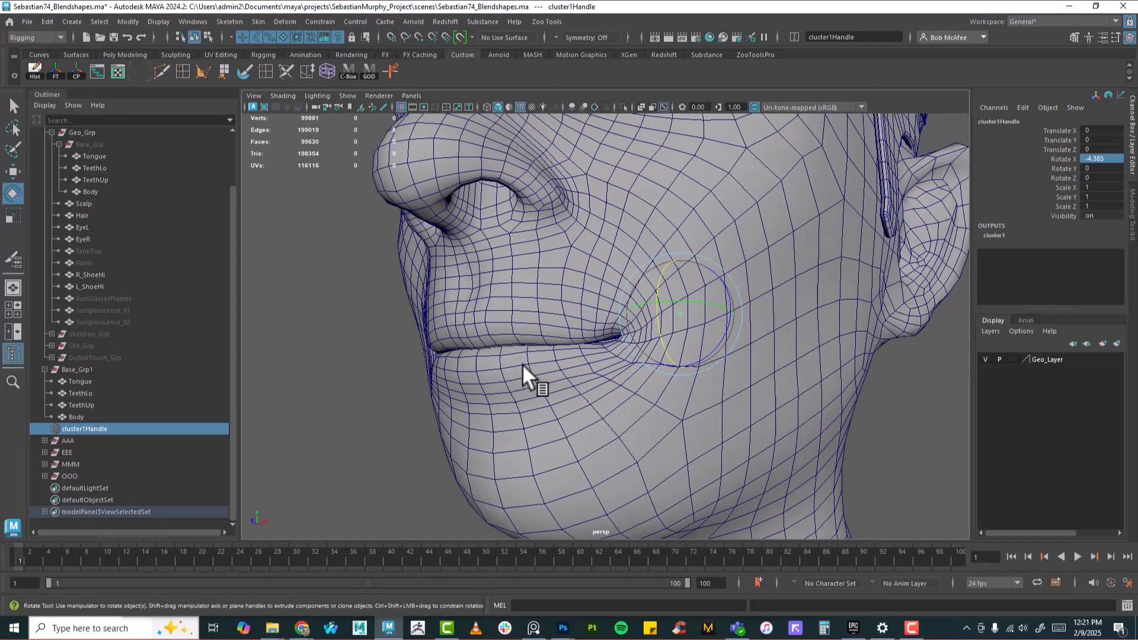
key(w)
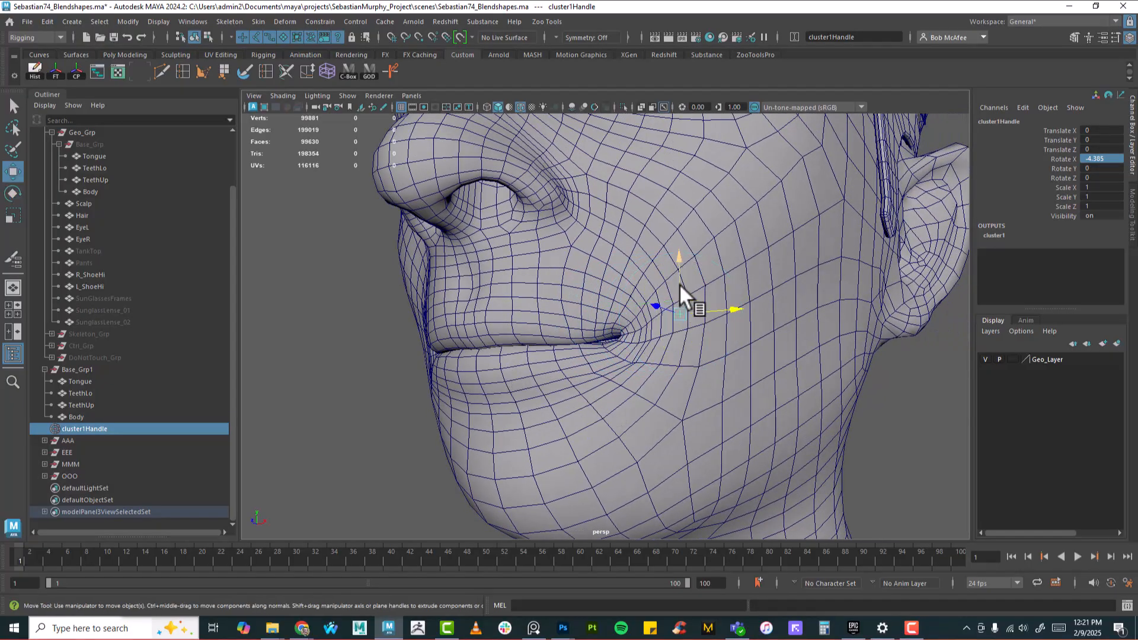
drag(679, 261, 680, 262)
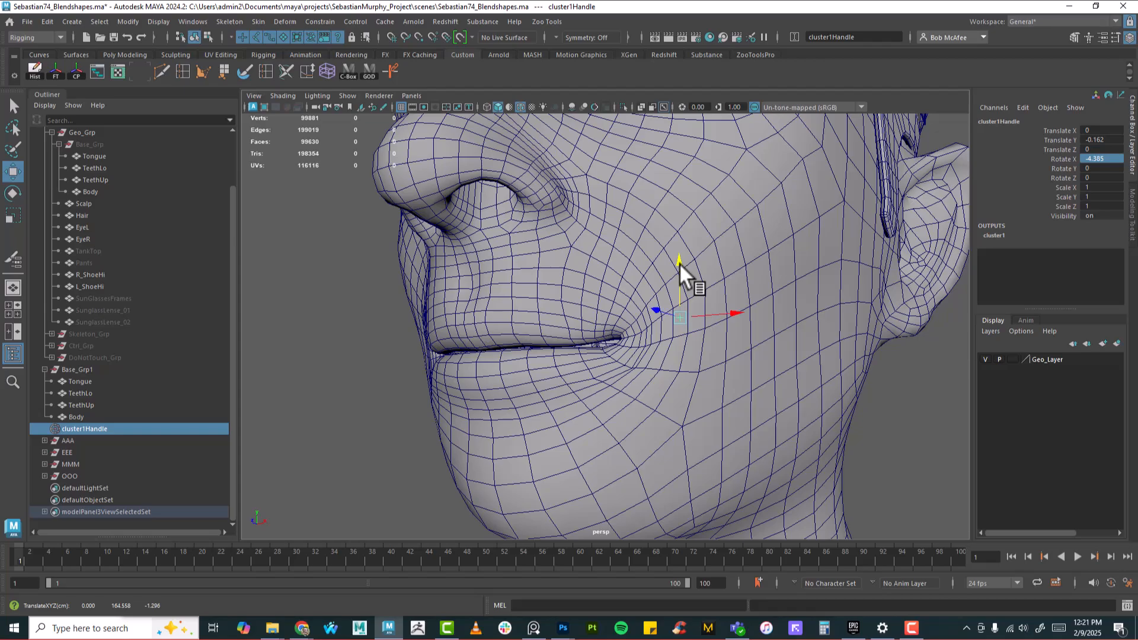
drag(656, 308, 659, 308)
alt+right_drag(652, 311, 684, 382)
alt+drag(684, 382, 517, 390)
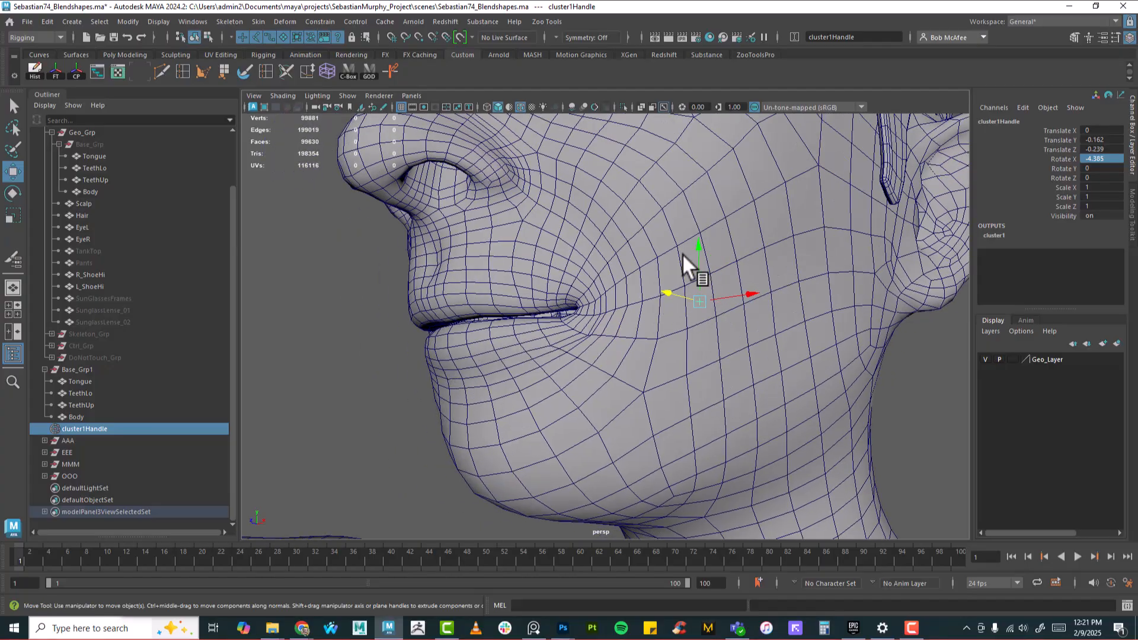
Step: Lower cluster1Handle to about Y -0.338, displaying the mesh as wireframe to check the teeth inside the mouth
drag(698, 248, 699, 249)
mouse_move(658, 313)
alt+mouse_down()
mouse_move(610, 375)
mouse_move(634, 372)
alt+mouse_up()
key(4)
drag(680, 275, 693, 315)
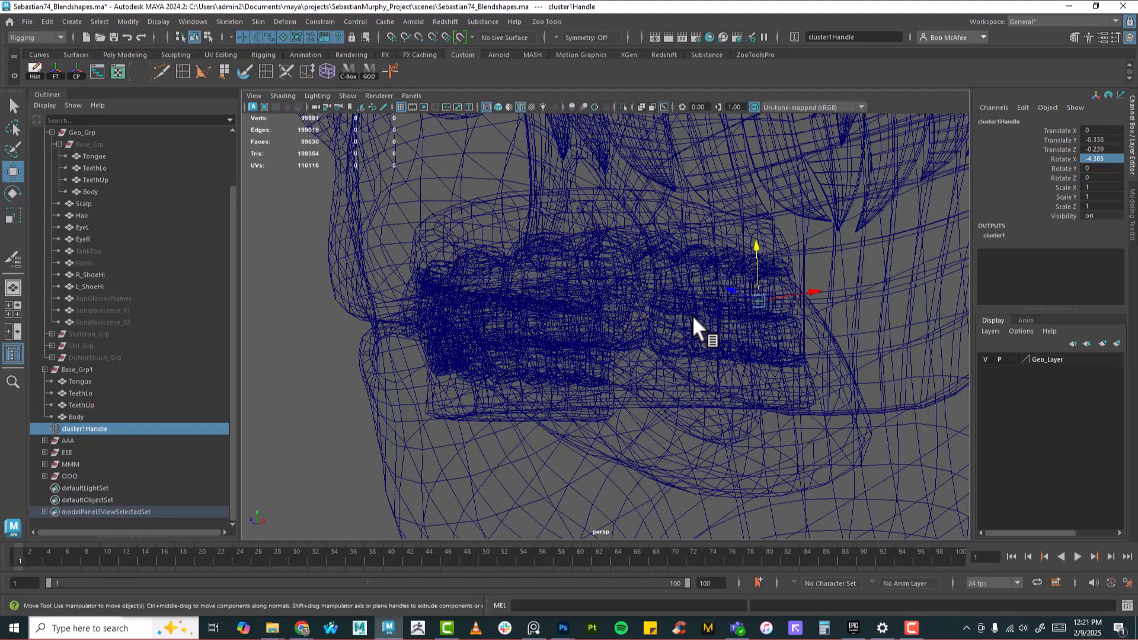
Step: Rotate cluster1Handle about X to about -2.302 degrees, and return to shaded display to check the lips and teeth
key(e)
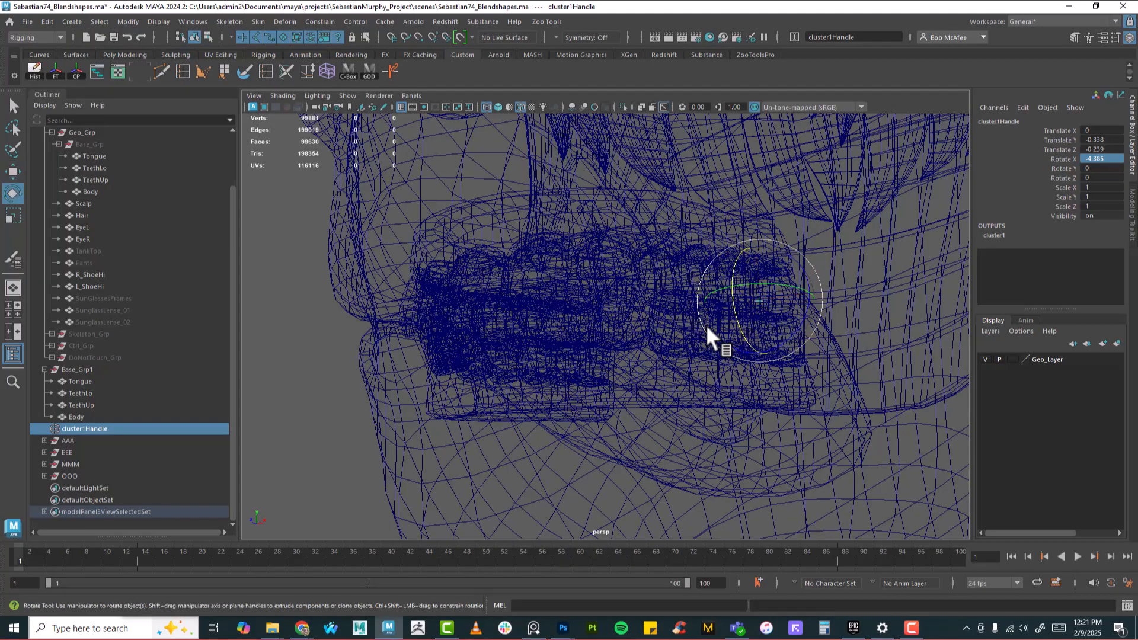
drag(733, 309, 720, 325)
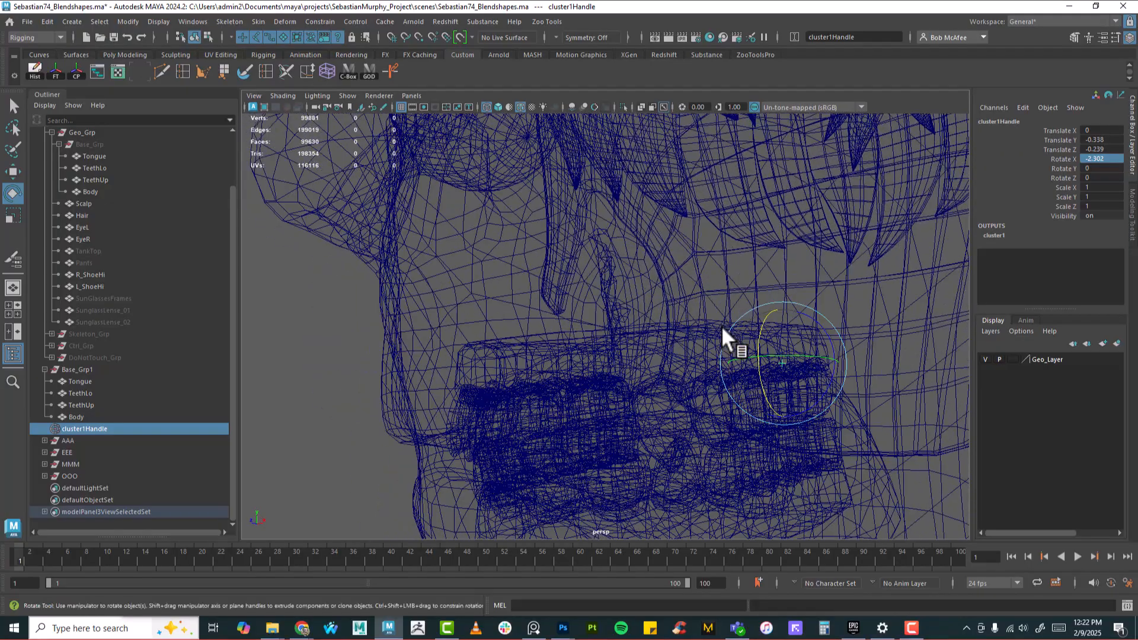
key(5)
mouse_move(729, 376)
alt+mouse_down()
mouse_move(735, 348)
mouse_move(511, 393)
alt+mouse_up()
alt+drag(443, 382, 483, 386)
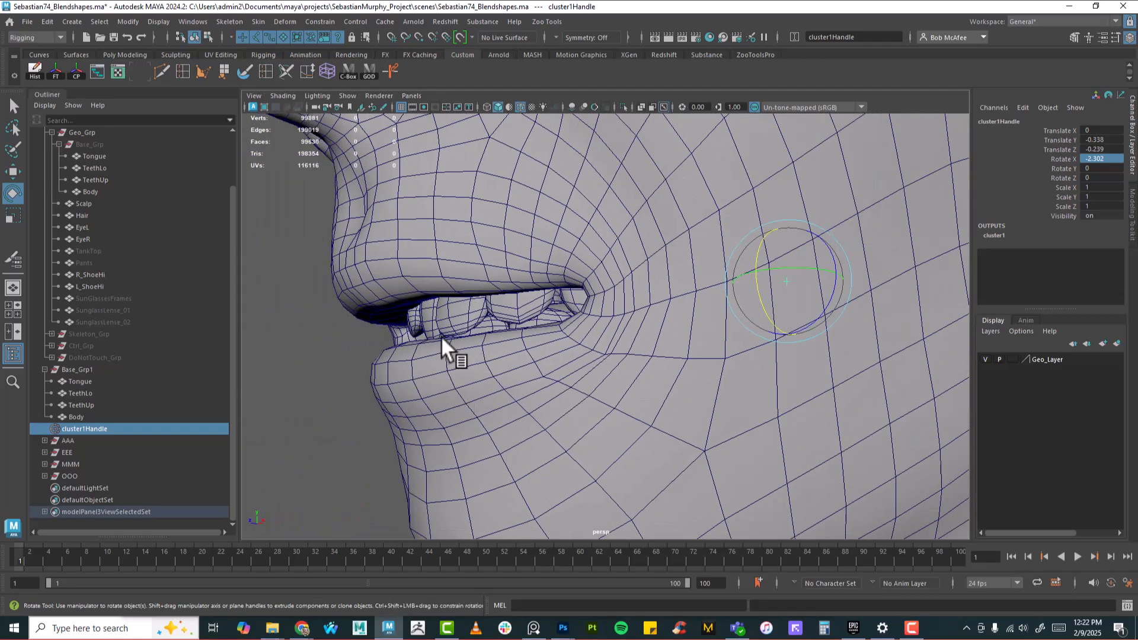
Step: Move cluster1Handle back along Z to about -0.403 and check the lips and teeth from several angles
scroll(564, 379, down, 5)
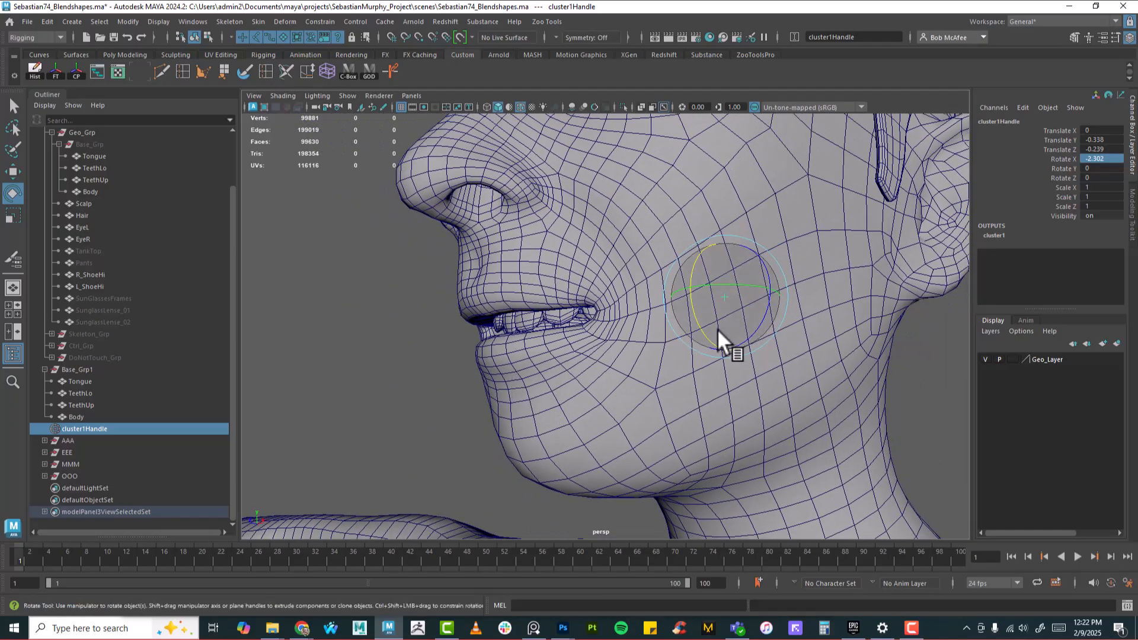
key(w)
drag(693, 289, 694, 287)
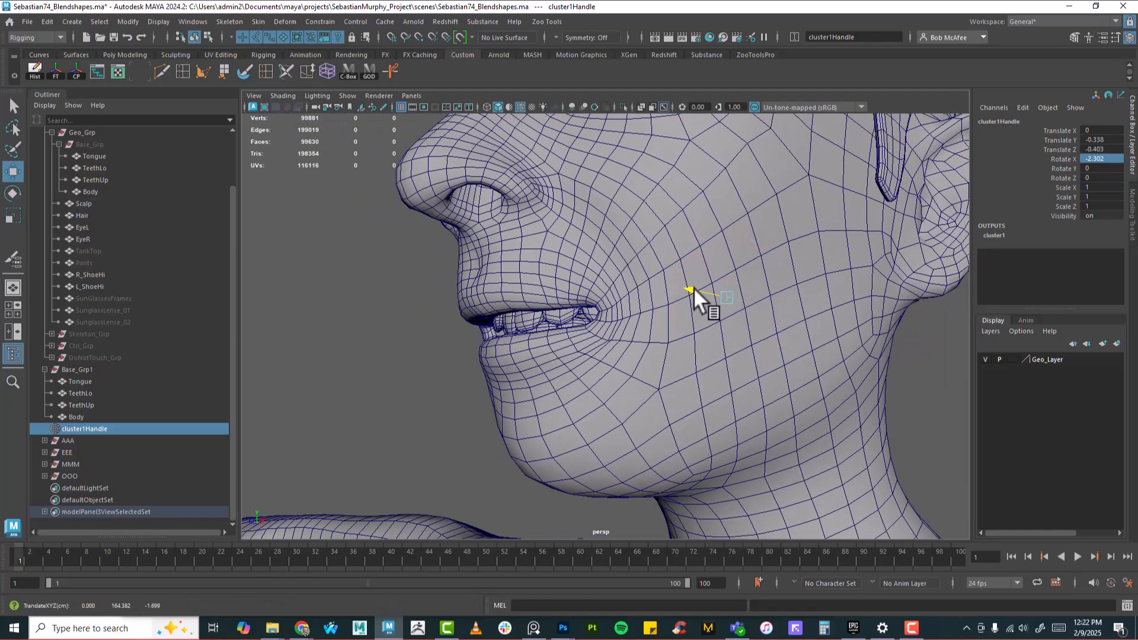
scroll(671, 389, down, 5)
alt+drag(671, 389, 704, 387)
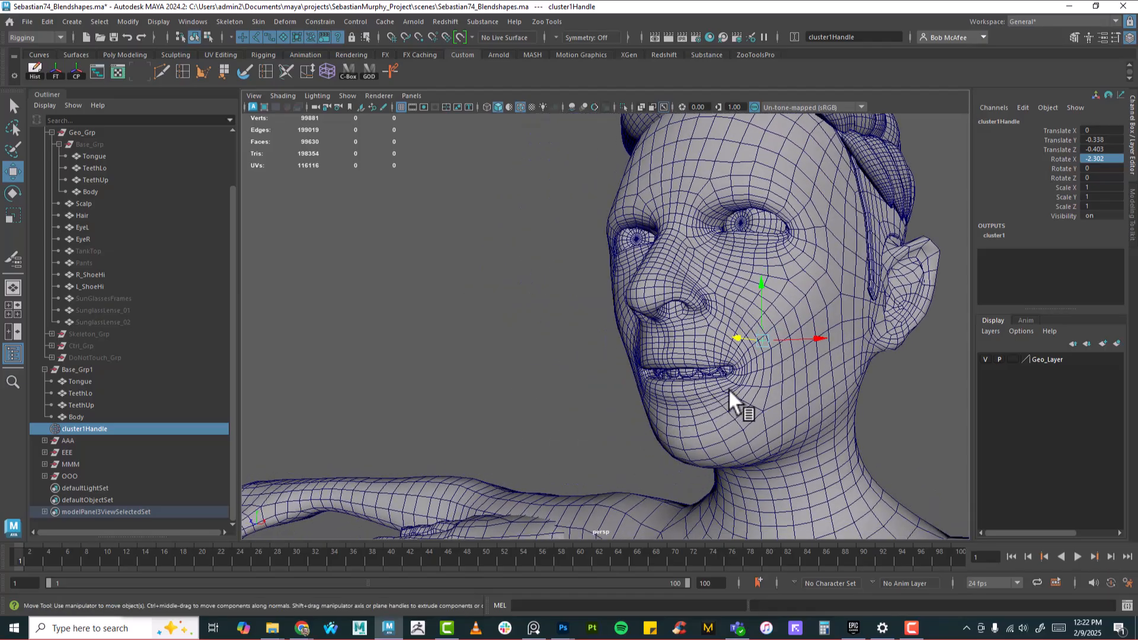
scroll(704, 386, down, 3)
alt+middle_drag(704, 387, 675, 387)
alt+drag(675, 386, 630, 401)
alt+drag(606, 351, 582, 364)
alt+drag(505, 389, 537, 350)
scroll(606, 320, up, 4)
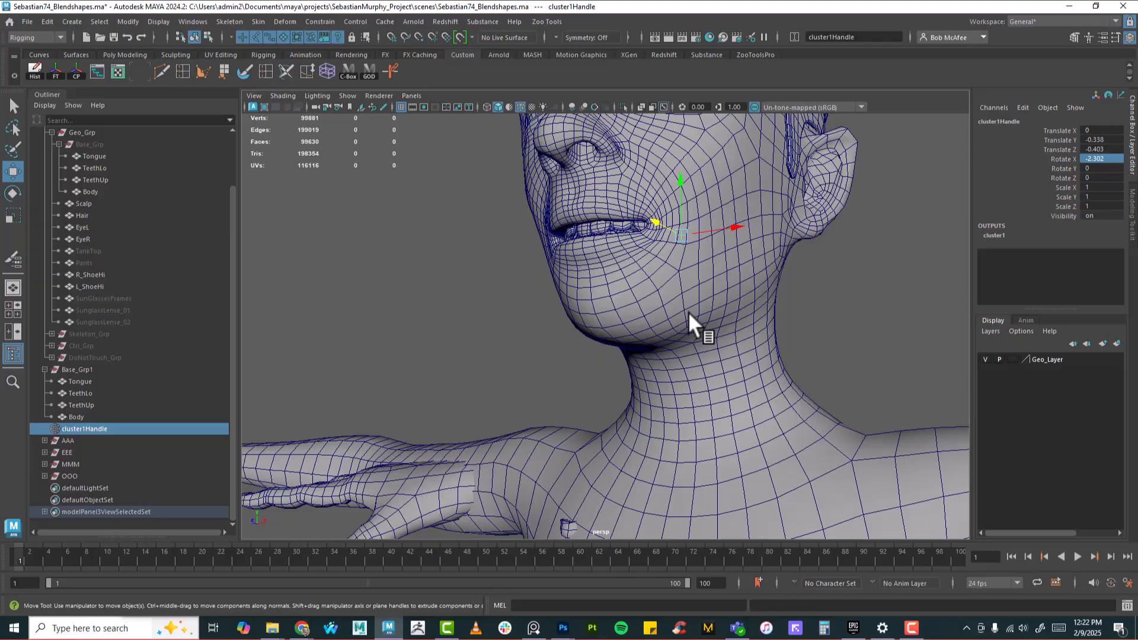
Step: Duplicate Base_Grp1 with the current jaw pose and rename the copy FFF
alt+drag(684, 312, 688, 352)
alt+right_drag(699, 418, 520, 428)
alt+middle_drag(688, 415, 528, 357)
alt+drag(528, 357, 735, 386)
alt+right_drag(735, 386, 638, 341)
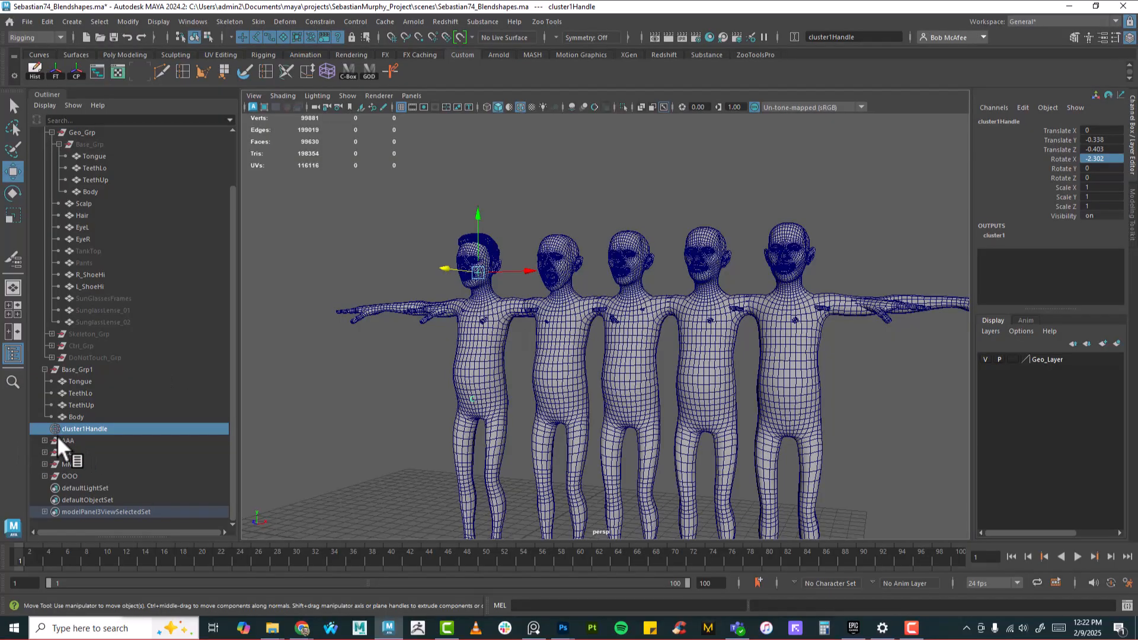
click(77, 370)
key(ctrl+d)
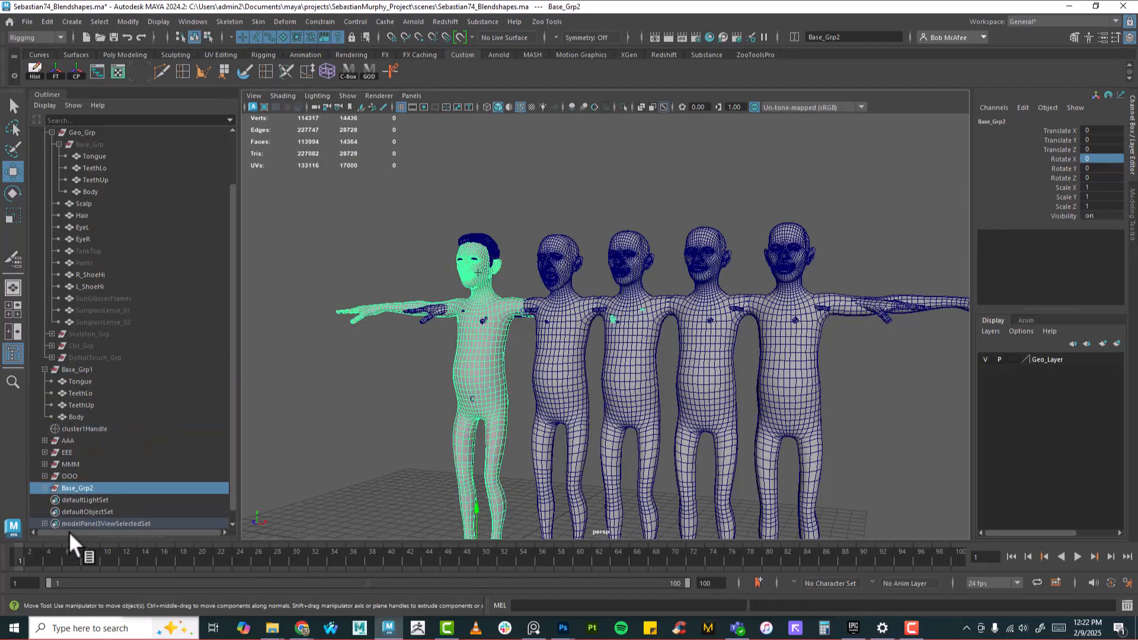
double_click(106, 487)
text(FFF)
key(Return)
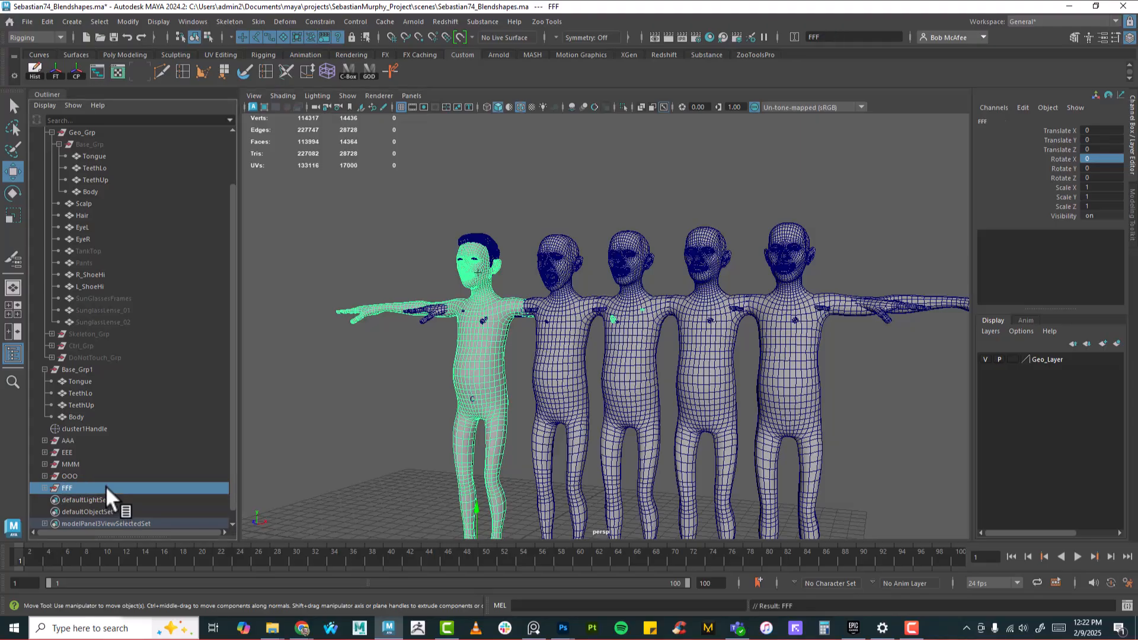
Step: Move the FFF copy along X to 210, placing it at the end of the row beyond OOO
scroll(523, 455, down, 5)
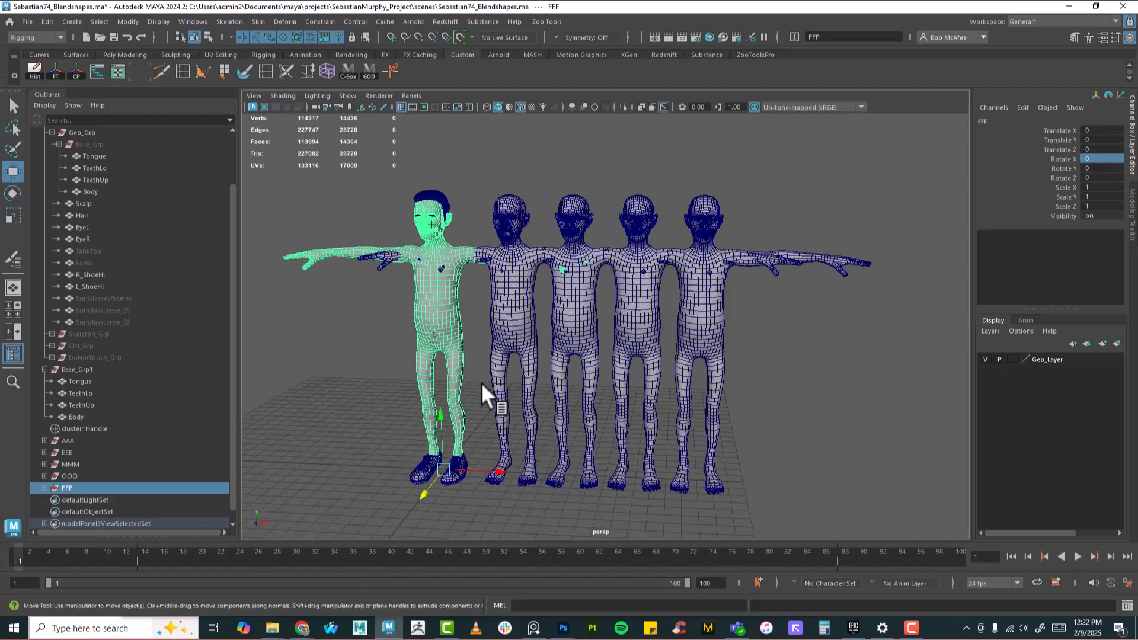
drag(502, 467, 765, 474)
alt+drag(681, 393, 580, 414)
alt+drag(489, 389, 514, 400)
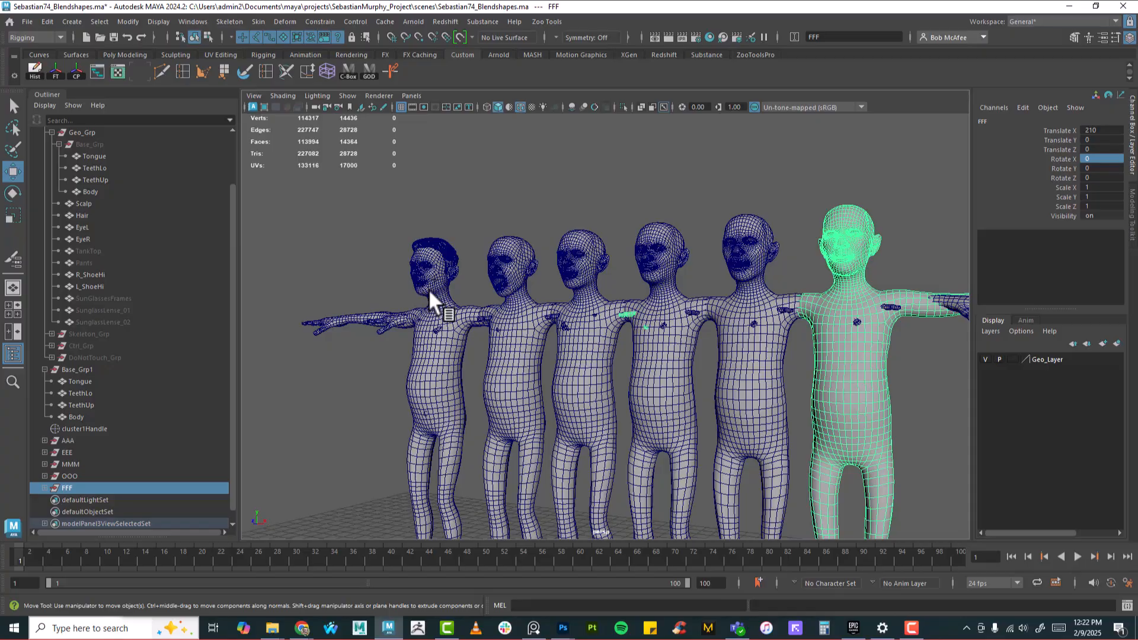
Step: Examine the main character's face beside the AAA copy and look over the full row of mouth-shape copies
alt+middle_drag(410, 316, 429, 329)
alt+right_drag(430, 328, 584, 358)
alt+middle_drag(300, 308, 378, 346)
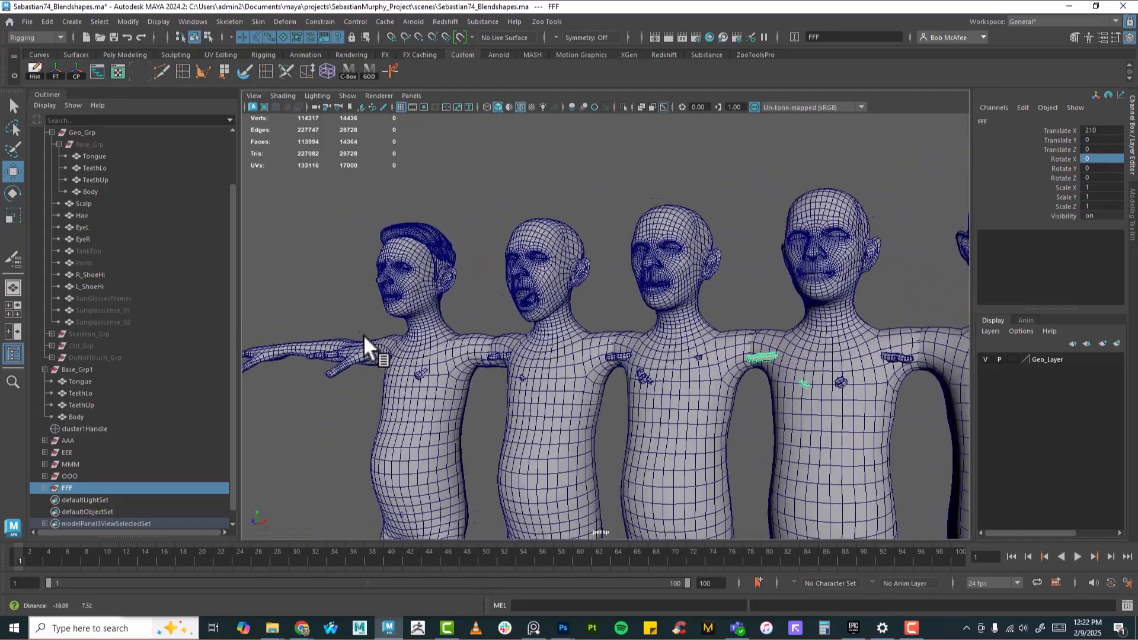
alt+middle_drag(450, 364, 511, 372)
alt+right_drag(511, 372, 630, 392)
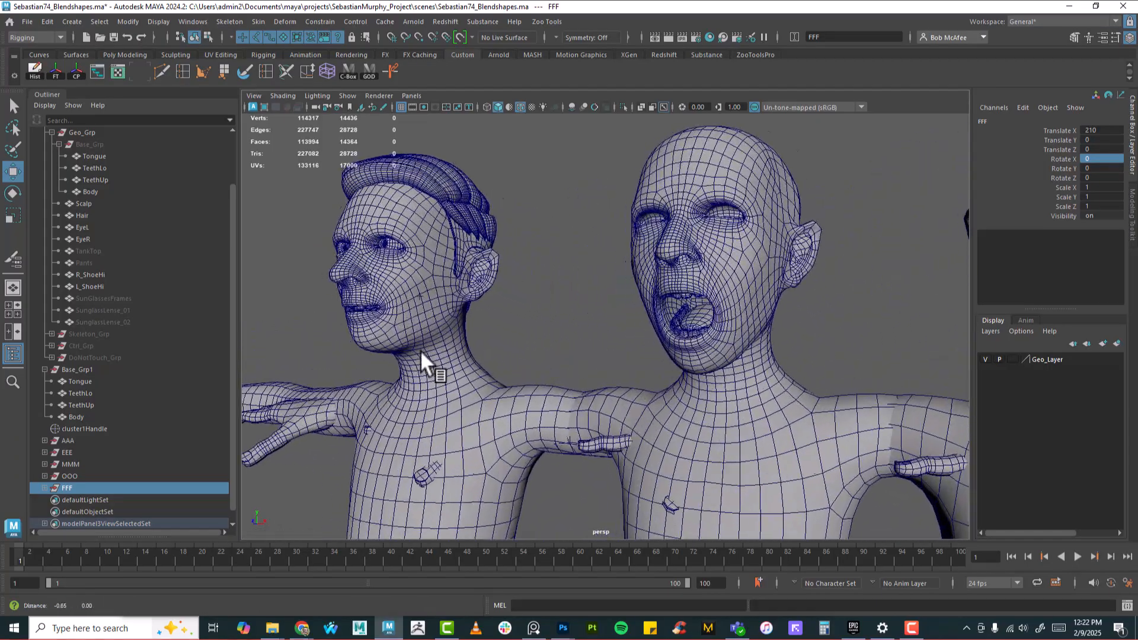
alt+middle_drag(415, 350, 467, 347)
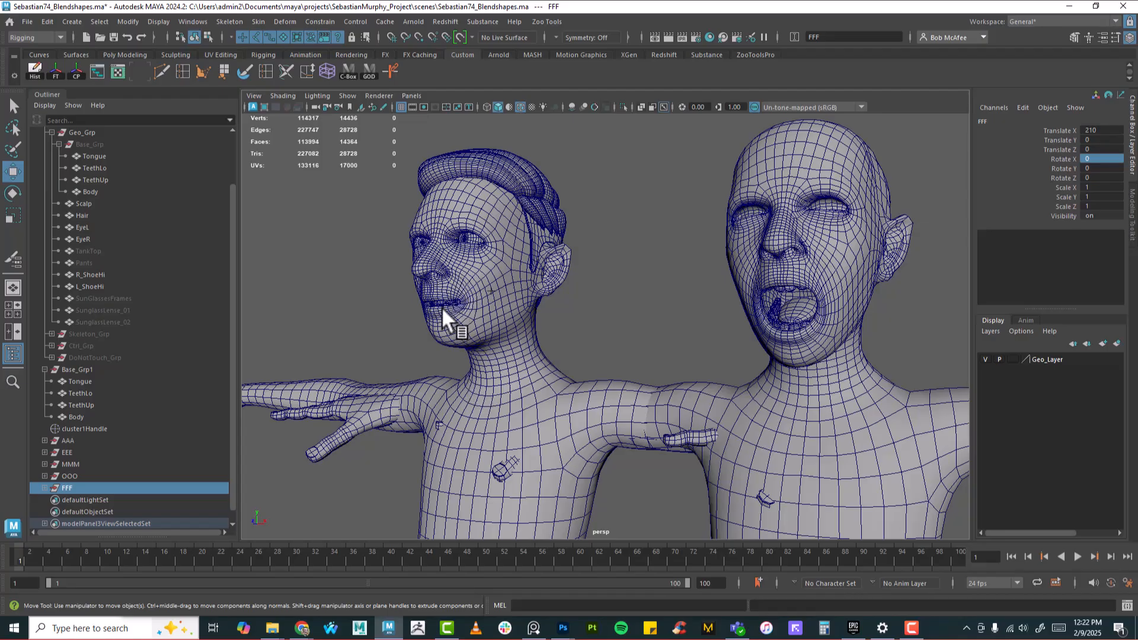
alt+drag(510, 367, 518, 354)
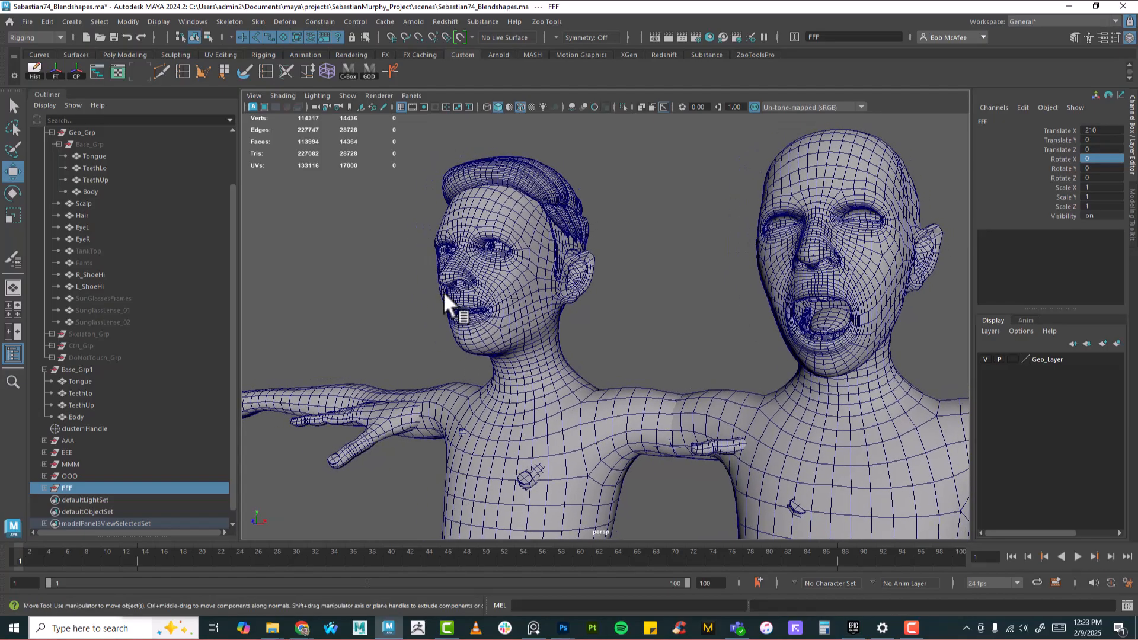
alt+right_drag(657, 357, 608, 371)
alt+middle_drag(806, 385, 662, 339)
alt+right_drag(662, 339, 570, 372)
alt+drag(570, 372, 681, 379)
alt+middle_drag(681, 379, 589, 371)
alt+drag(589, 371, 511, 307)
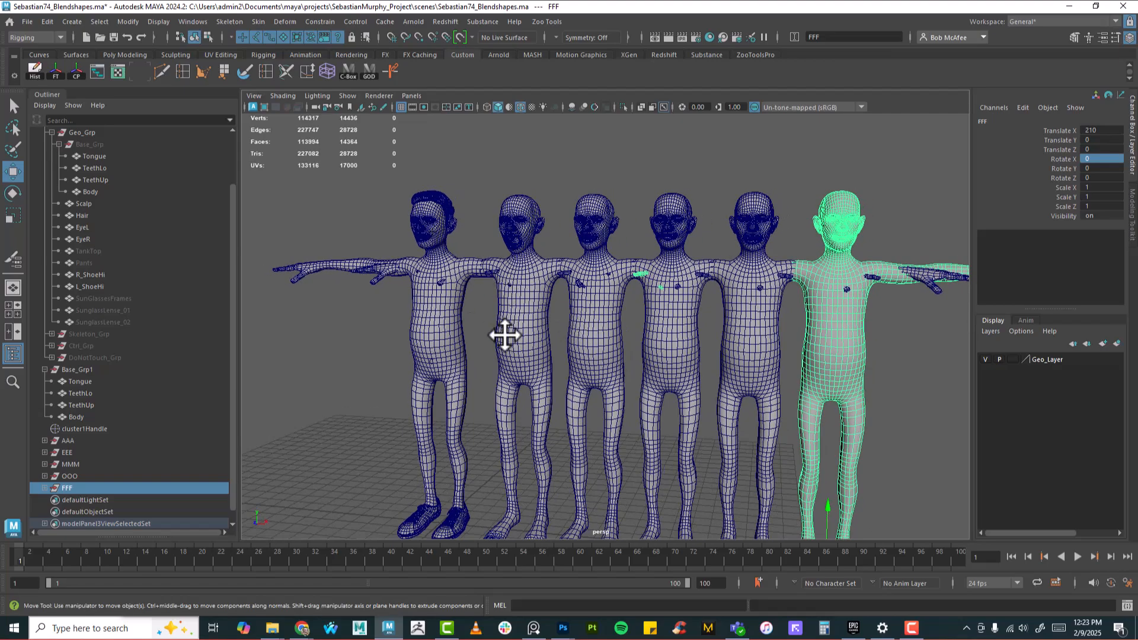
alt+drag(528, 360, 486, 279)
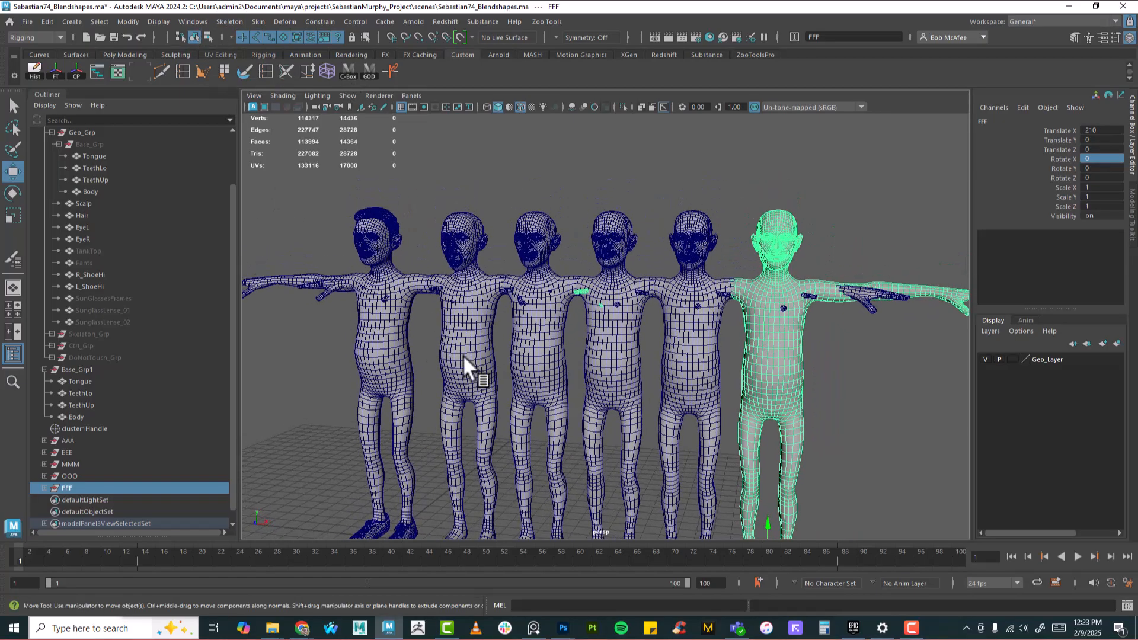
alt+drag(491, 401, 787, 279)
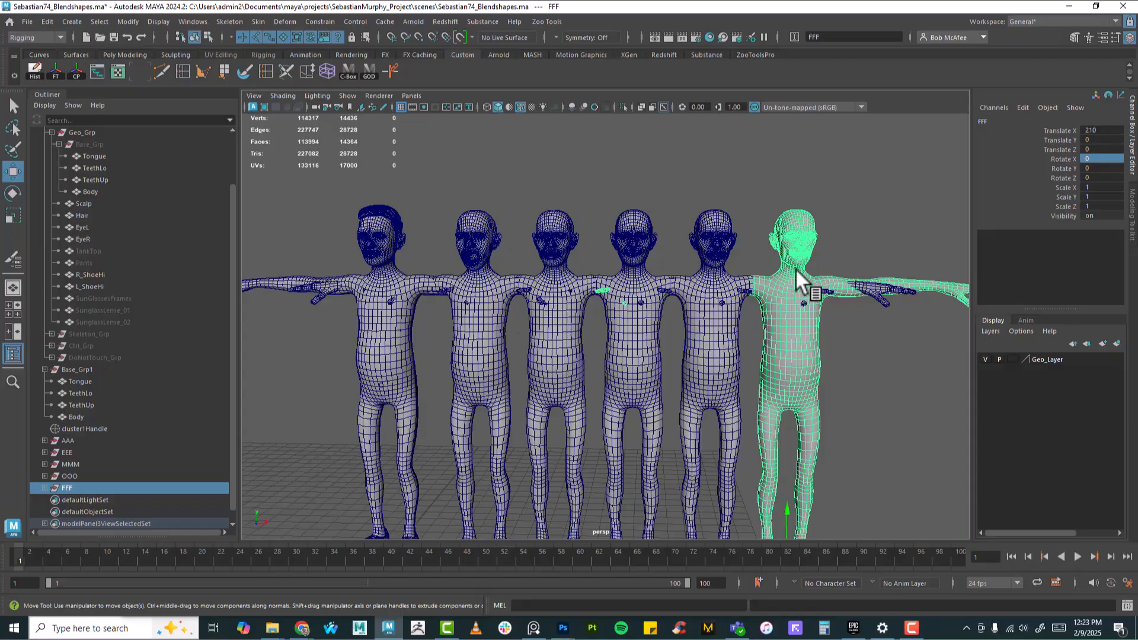
alt+middle_drag(528, 310, 569, 340)
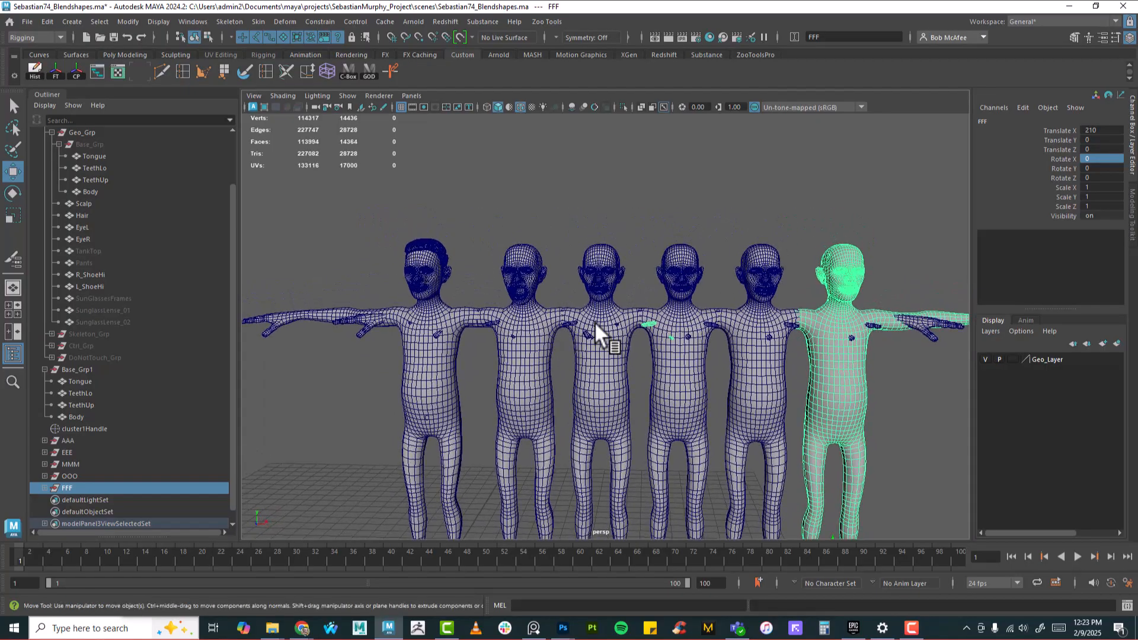
alt+right_drag(543, 320, 531, 353)
alt+middle_drag(476, 323, 538, 368)
alt+right_drag(538, 367, 605, 387)
alt+middle_drag(513, 401, 525, 286)
alt+right_drag(525, 285, 411, 348)
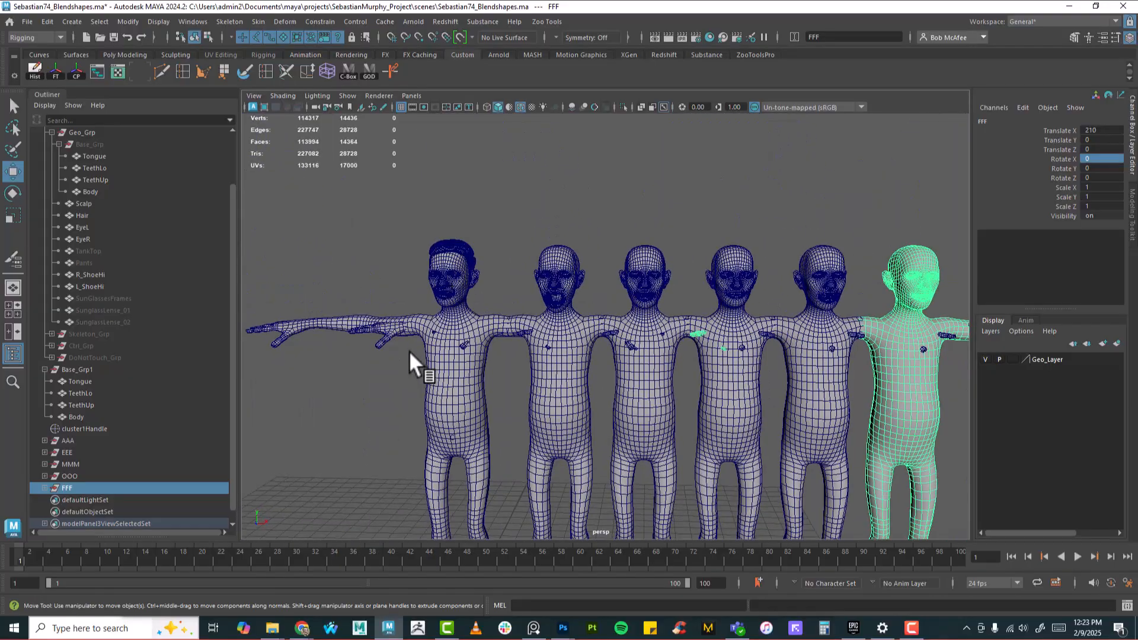
Step: Create a Blend Shape deformer on Base_Grp inside Geo_Grp, using AAA, EEE, MMM, OOO and FFF as targets
click(69, 441)
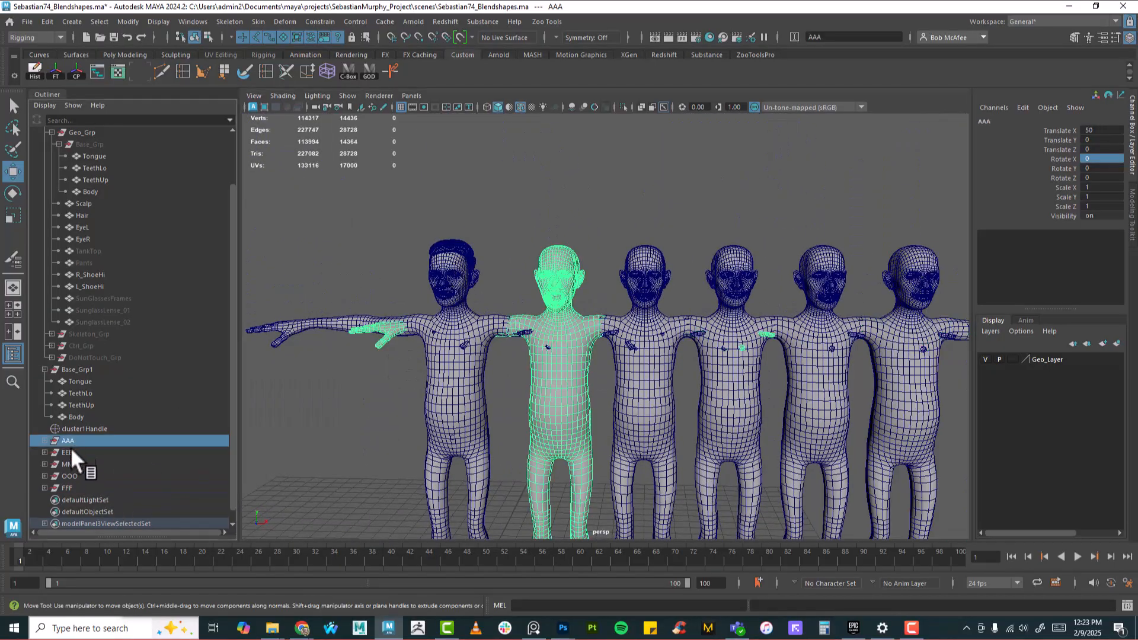
shift+click(67, 452)
shift+click(70, 463)
shift+click(69, 476)
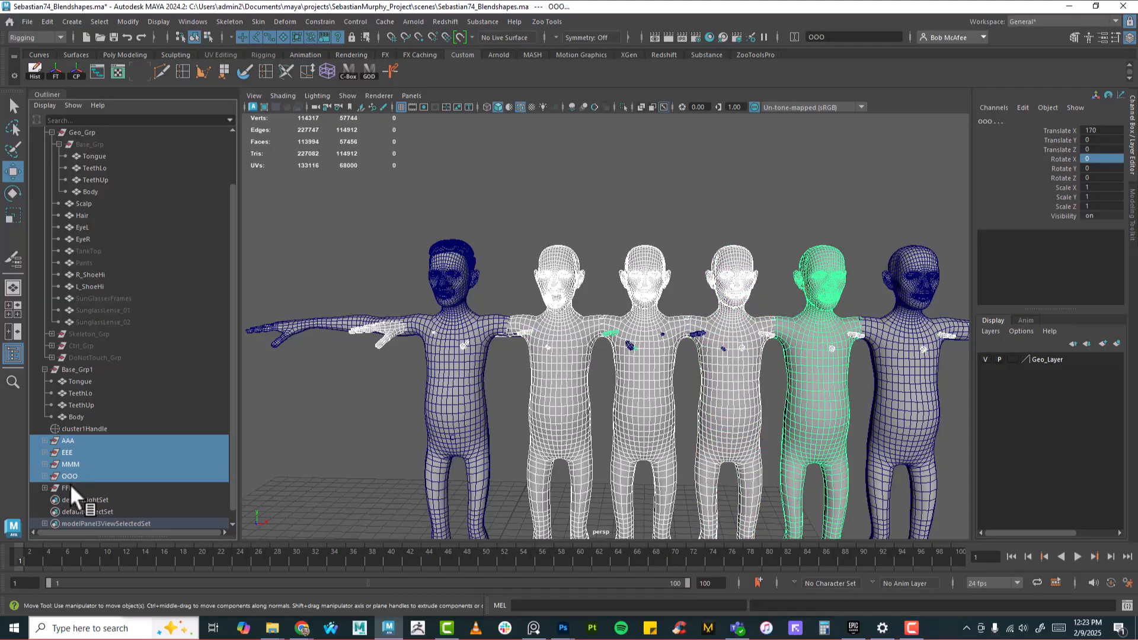
shift+click(69, 487)
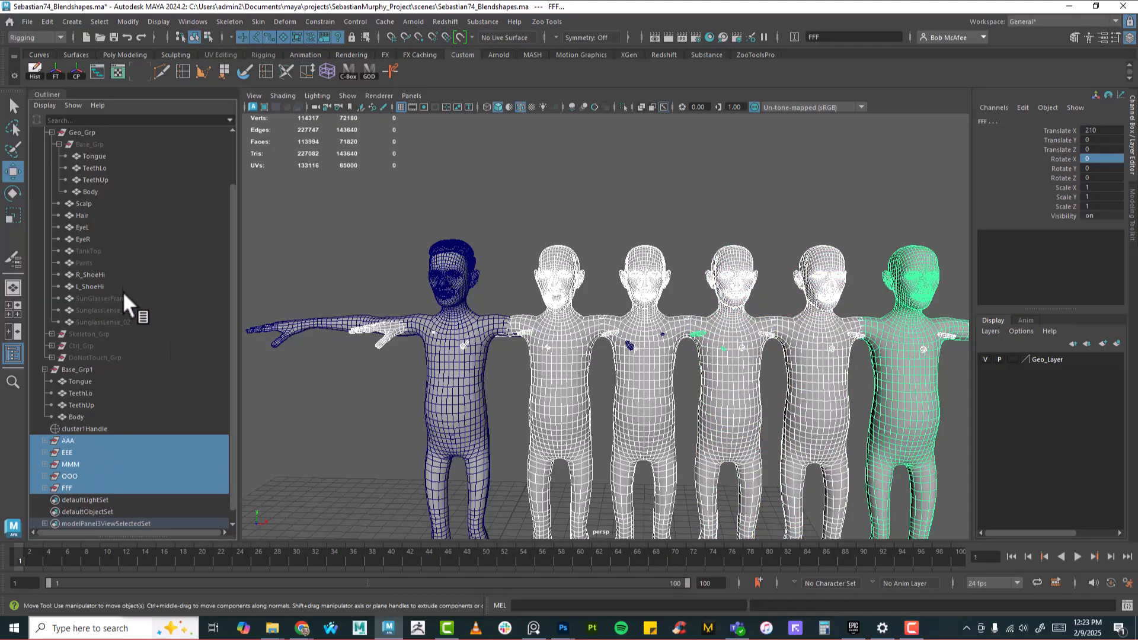
ctrl+click(88, 144)
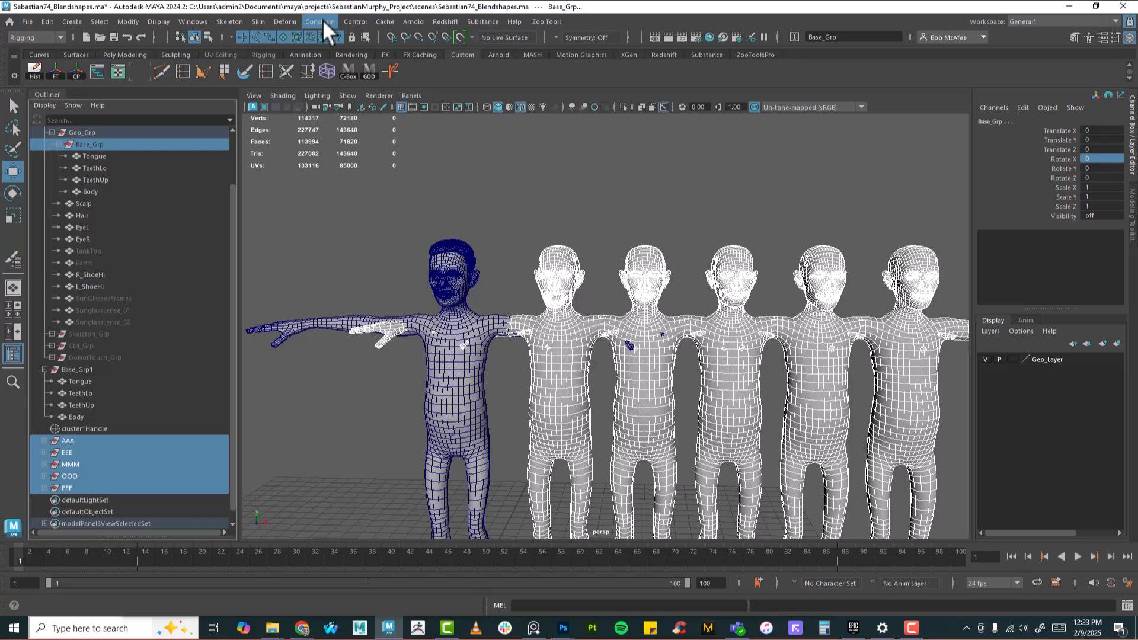
click(279, 22)
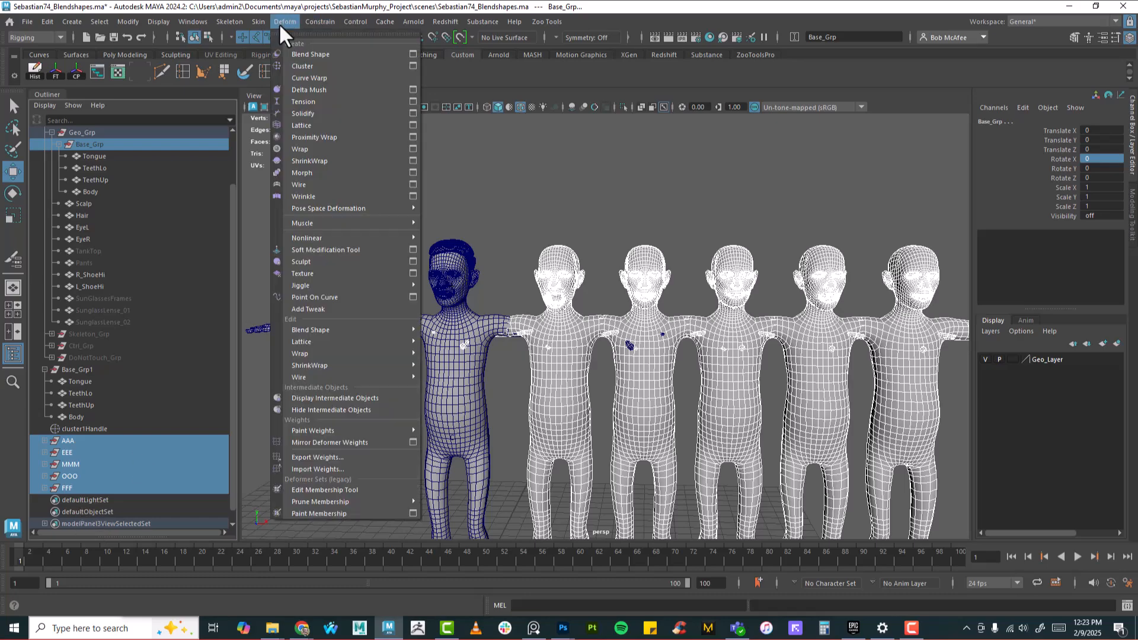
click(308, 54)
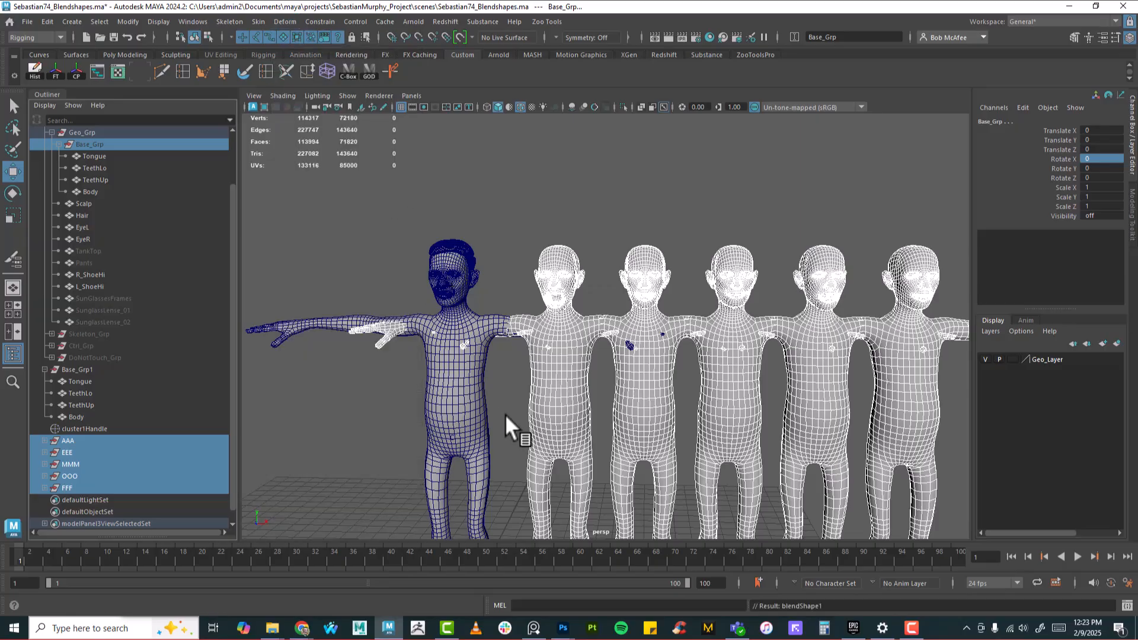
Step: Hide Base_Grp1 and cluster1Handle, and show the original Base_Grp in their place
click(77, 369)
key(ctrl+h)
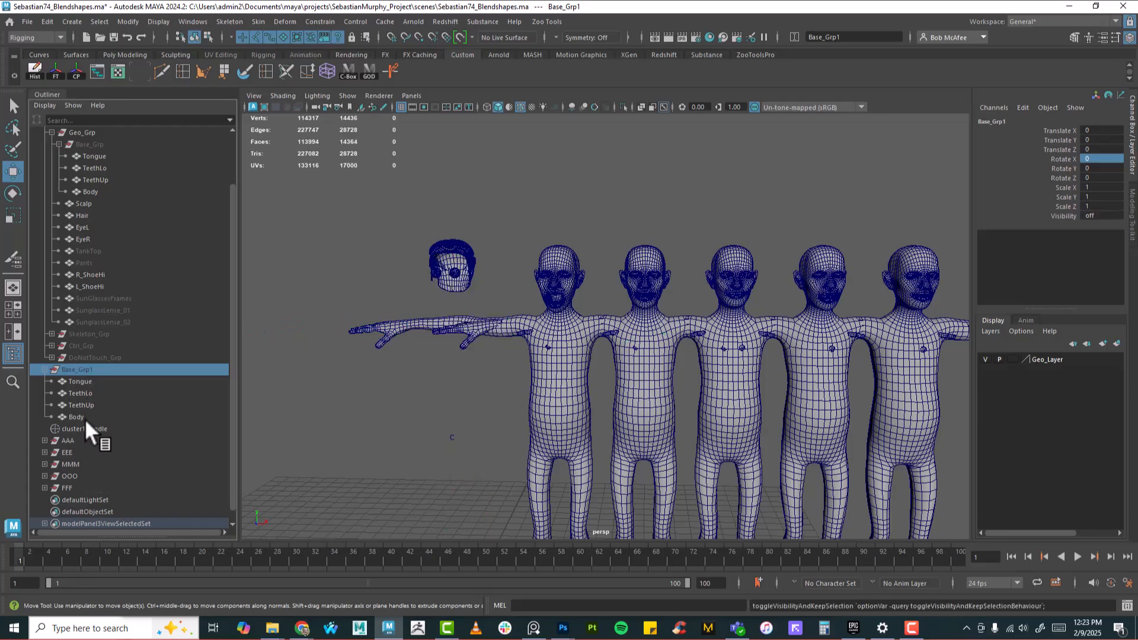
click(84, 428)
key(ctrl+h)
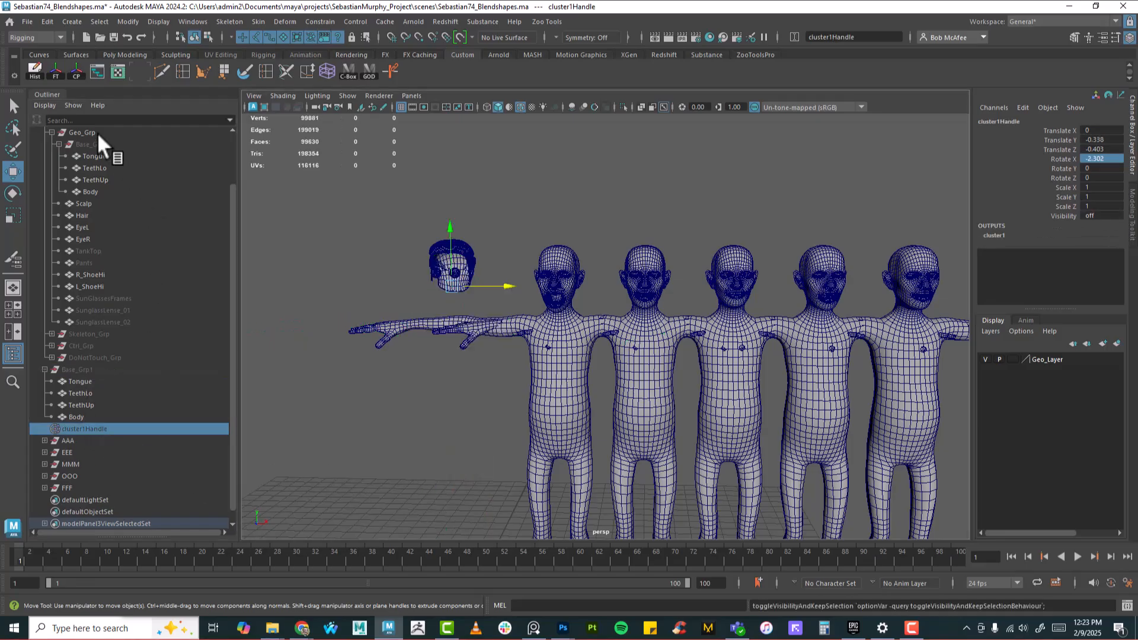
click(86, 147)
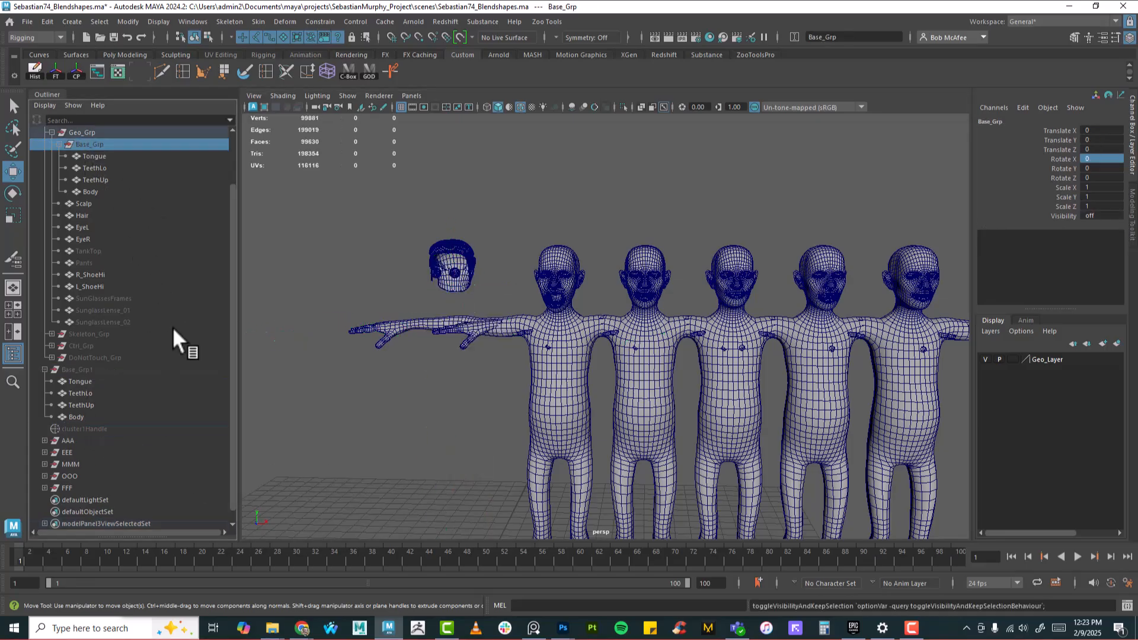
key(ctrl+h)
alt+middle_drag(619, 418, 642, 388)
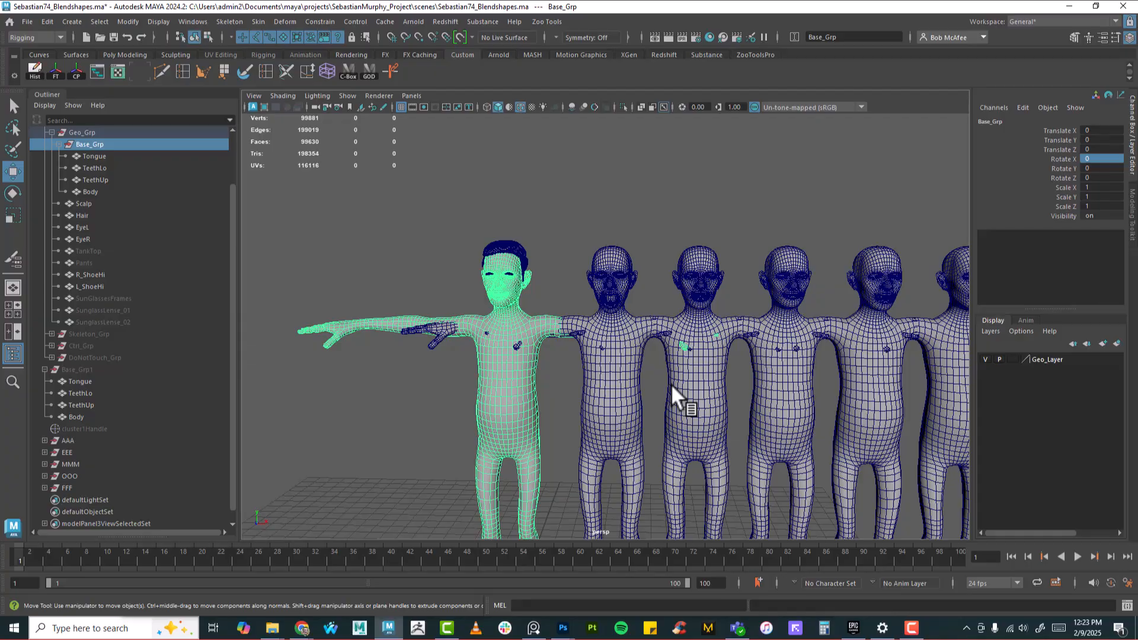
alt+middle_drag(703, 375, 637, 373)
alt+drag(638, 374, 652, 349)
Step: Open the Shape Editor and place its window clear of the main character
click(198, 21)
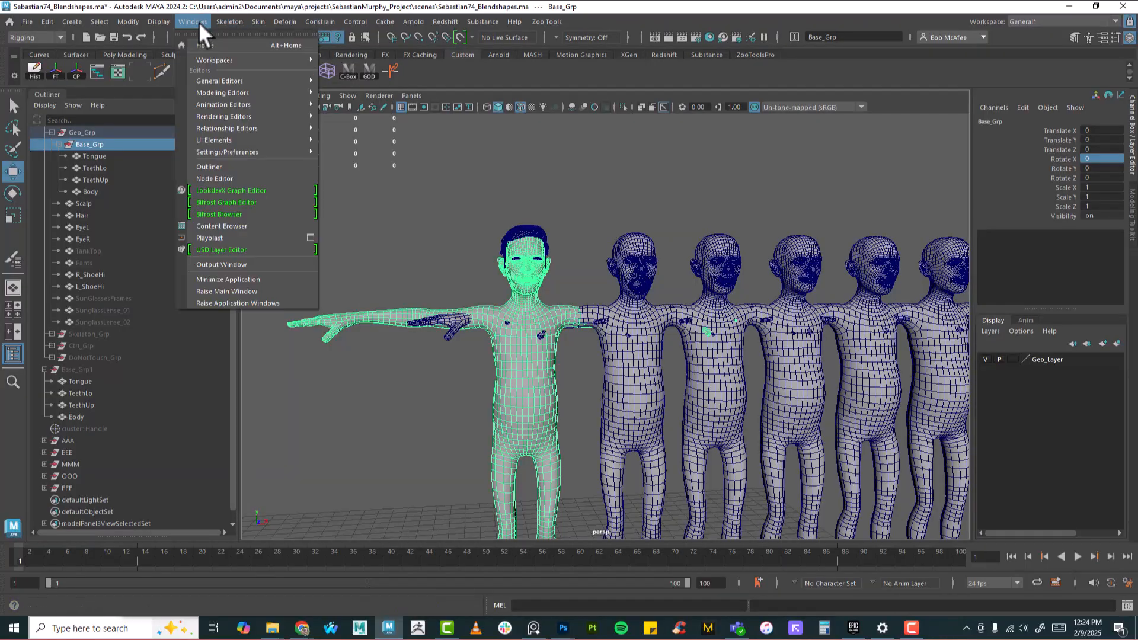
mouse_move(202, 81)
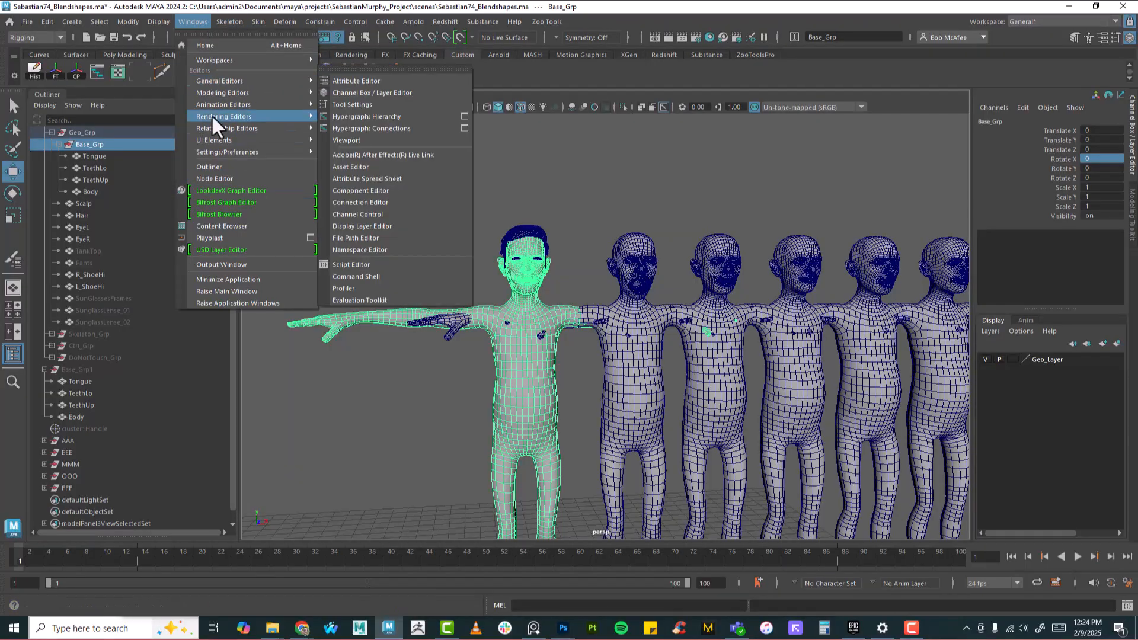
mouse_move(215, 105)
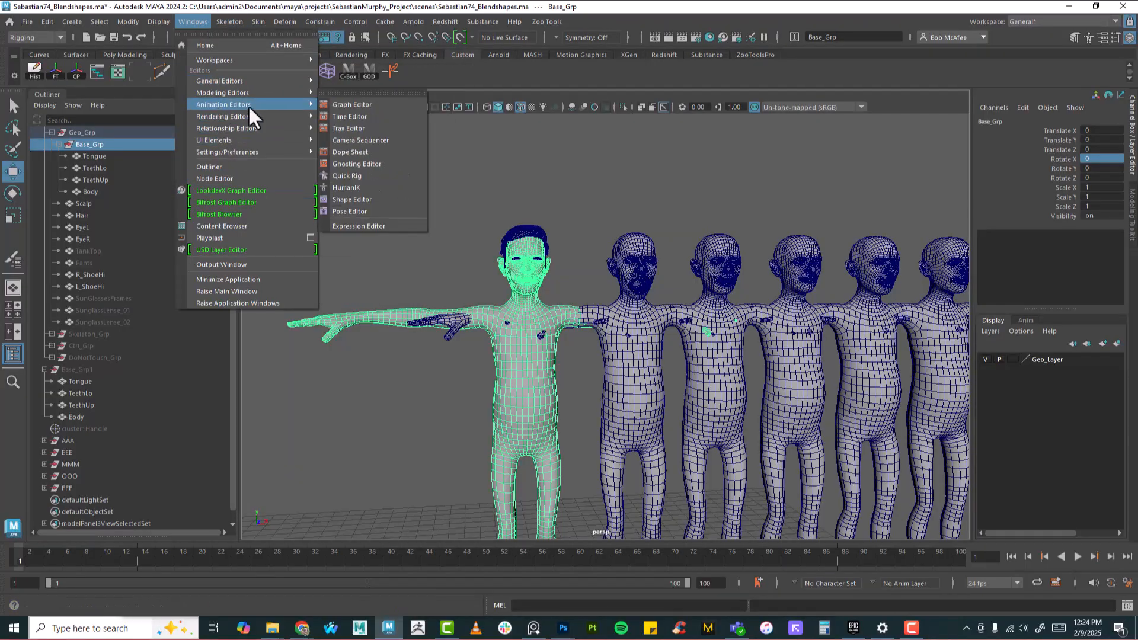
click(349, 199)
drag(347, 203, 280, 112)
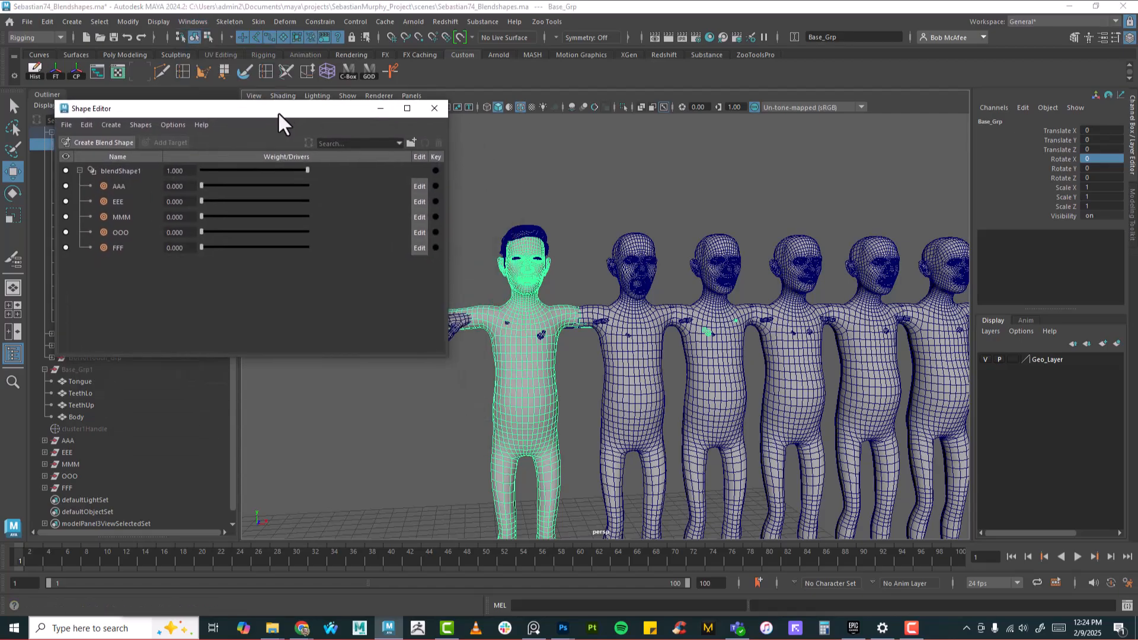
Step: Test blendShape1 targets including AAA, MMM and FFF on the main character's face, returning each weight to 0
alt+right_drag(494, 303, 620, 325)
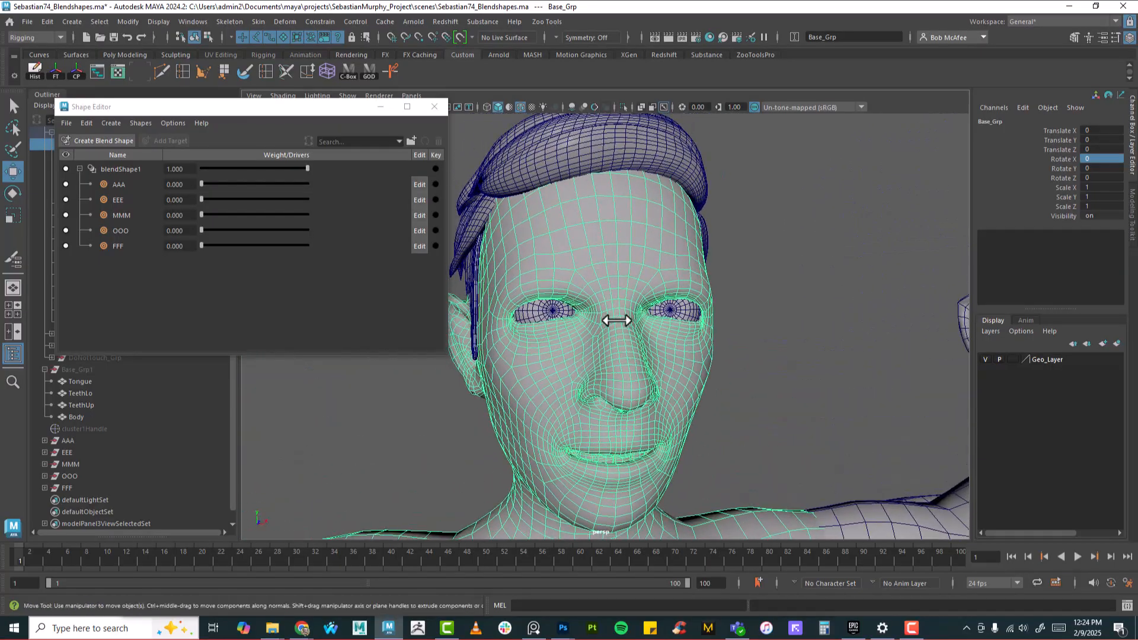
drag(201, 184, 116, 207)
drag(202, 215, 127, 236)
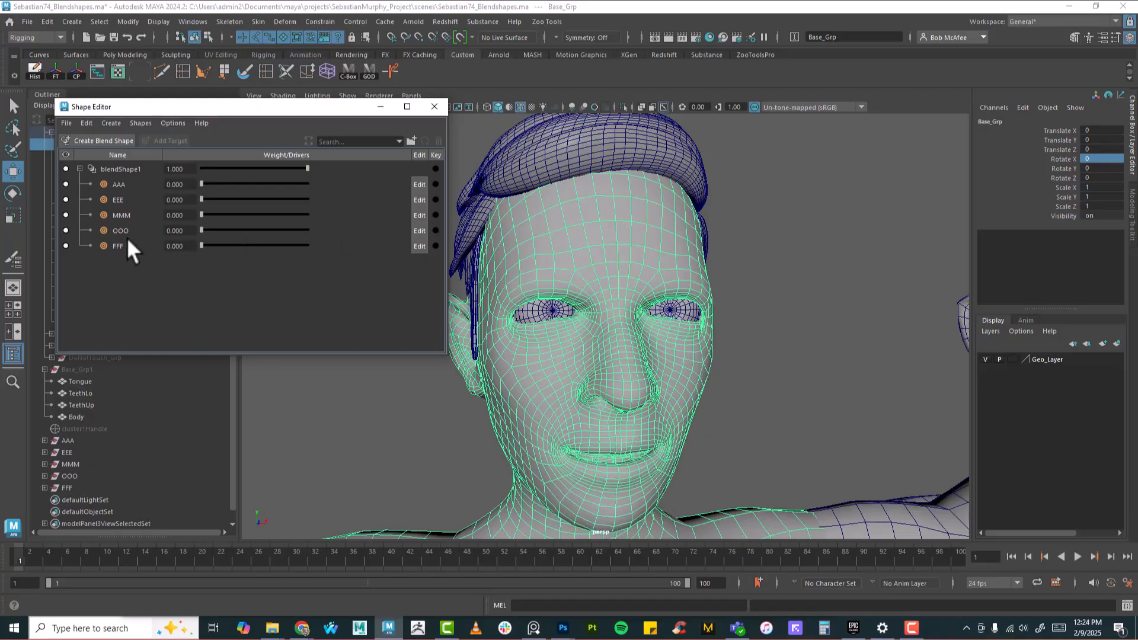
drag(201, 242, 132, 261)
alt+middle_drag(907, 474, 669, 392)
alt+middle_drag(599, 389, 718, 409)
alt+right_drag(719, 409, 619, 394)
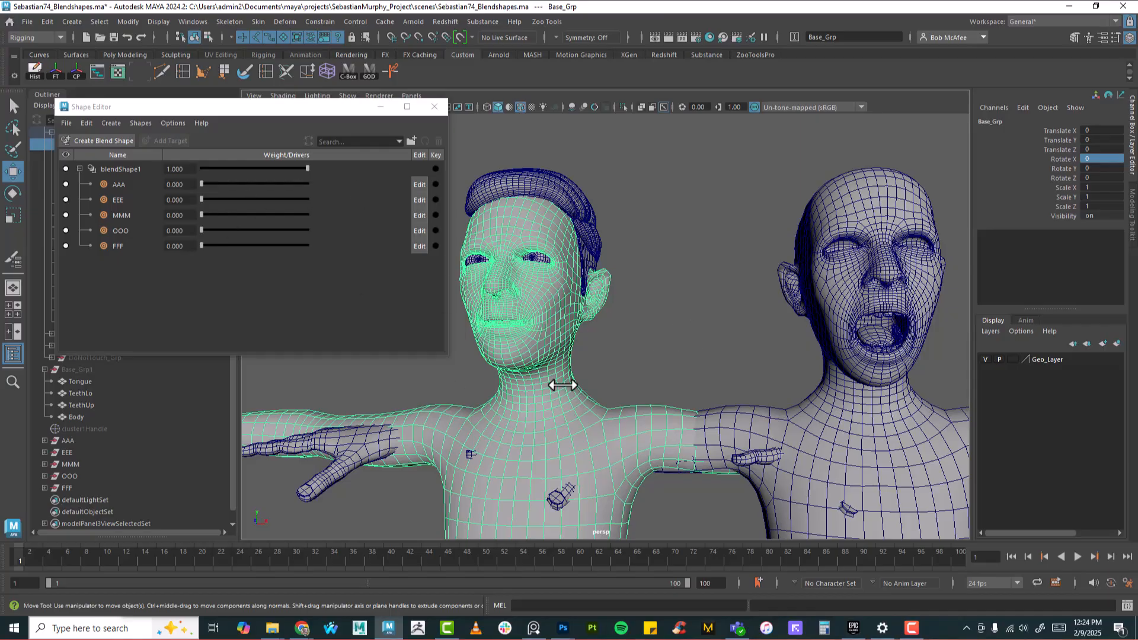
Step: Set the AAA weight to 1.000 and reposition the Shape Editor so the main character can be compared with the AAA head
alt+middle_drag(777, 378, 671, 384)
alt+middle_drag(615, 300, 681, 292)
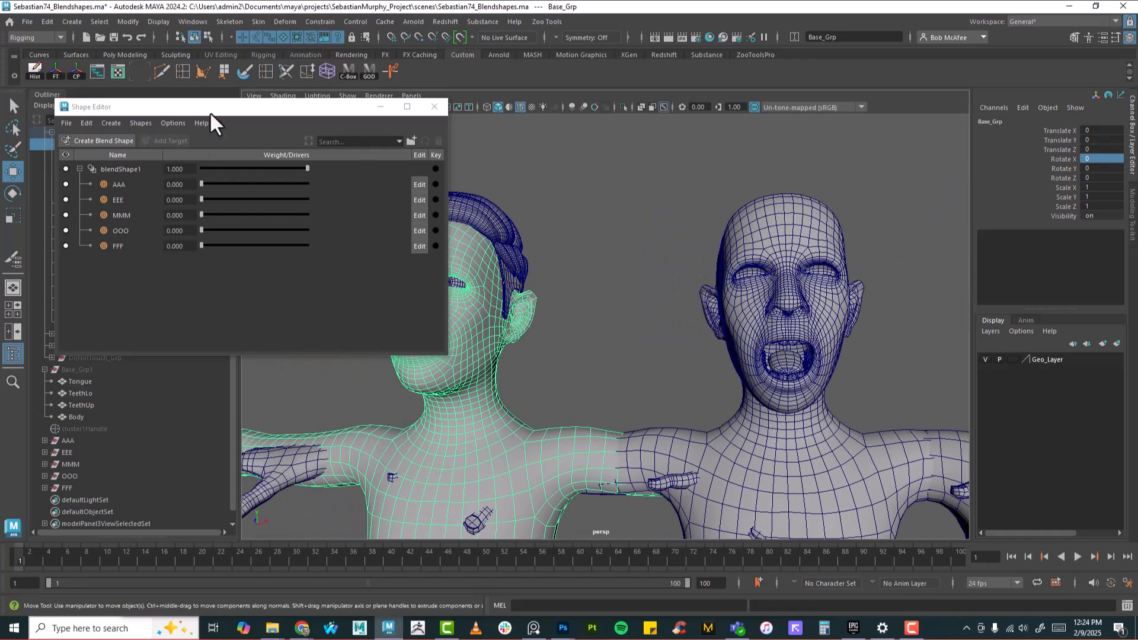
drag(207, 184, 353, 190)
alt+middle_drag(651, 314, 622, 320)
alt+drag(622, 320, 620, 322)
alt+middle_drag(620, 323, 651, 315)
drag(289, 110, 248, 31)
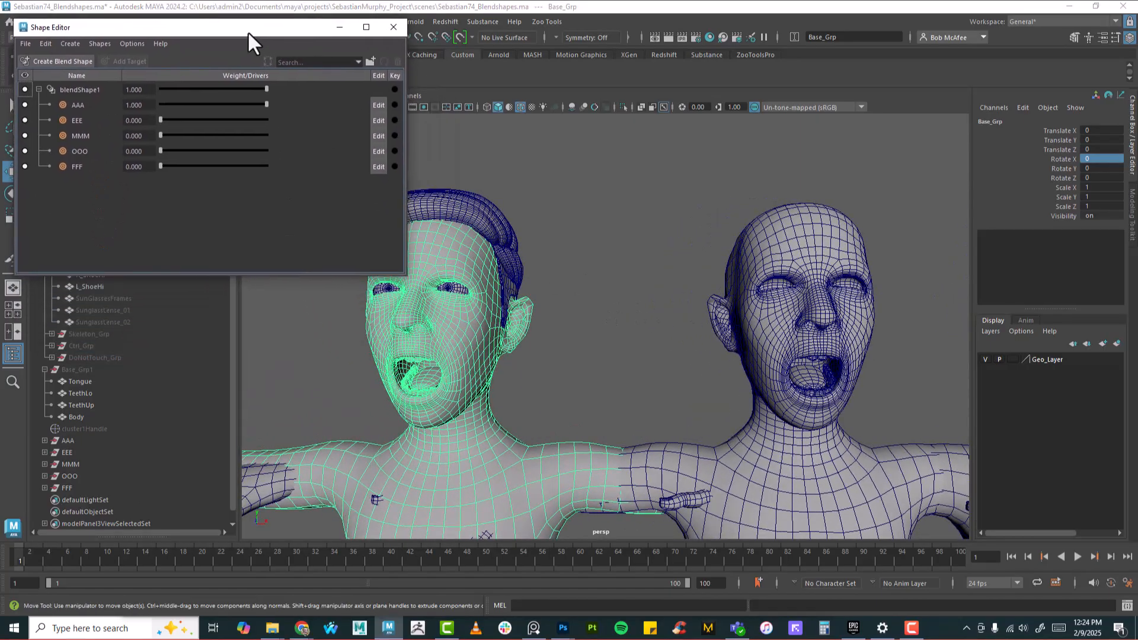
alt+drag(569, 330, 757, 374)
alt+drag(381, 380, 470, 375)
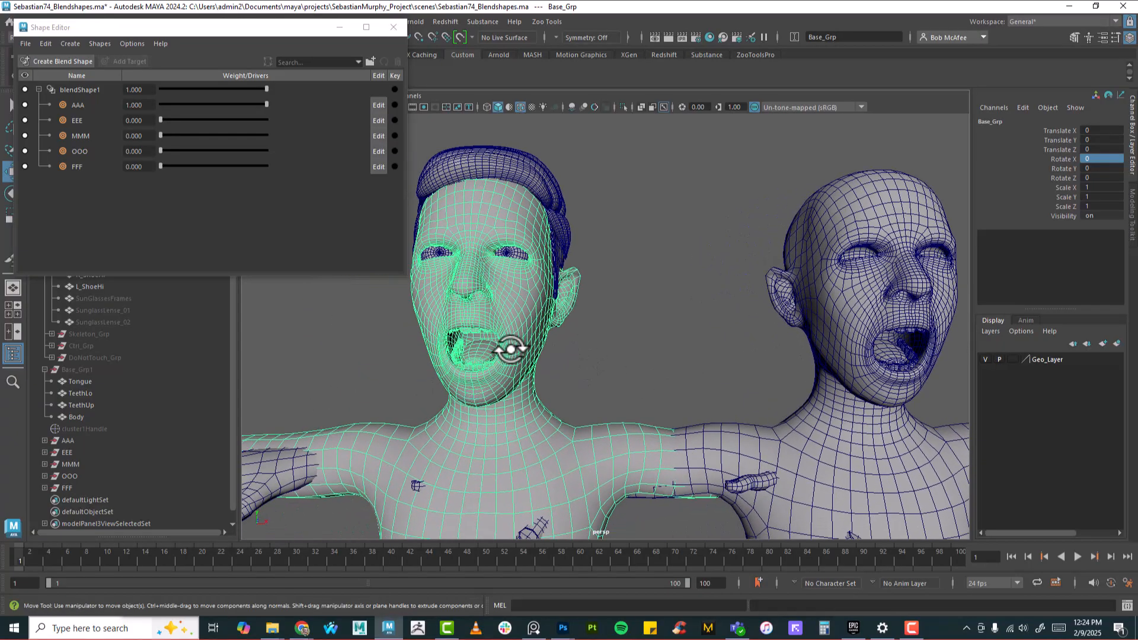
Step: Enter vertex mode on the AAA body, soft-select a mouth-corner vertex and set symmetry to Object X
right_drag(515, 350, 513, 285)
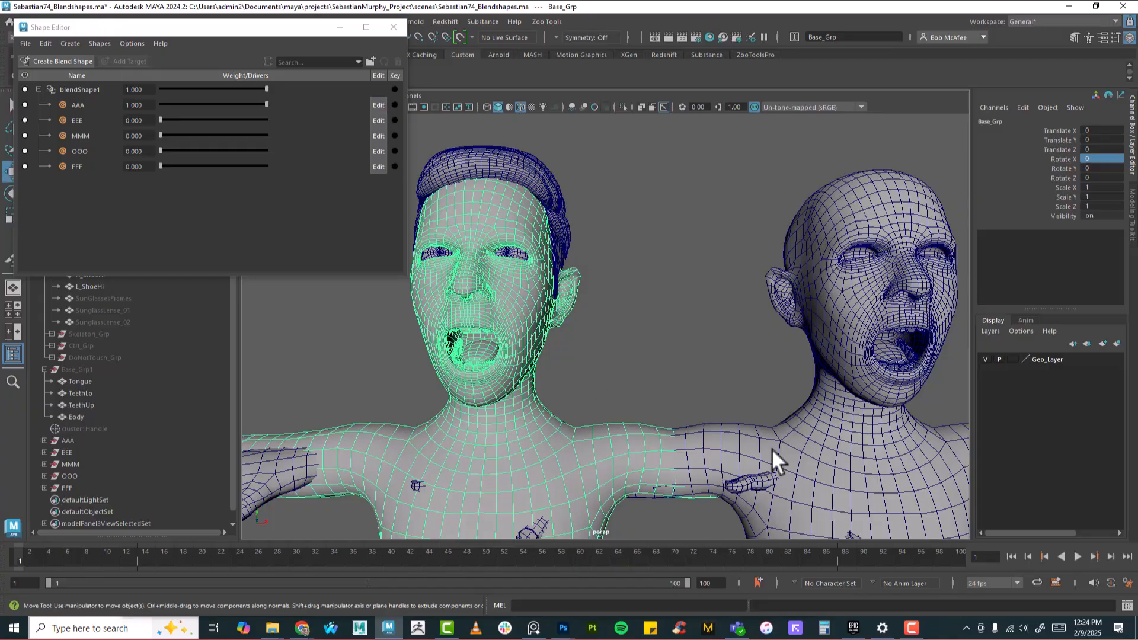
alt+drag(818, 364, 723, 279)
right_drag(734, 292, 687, 276)
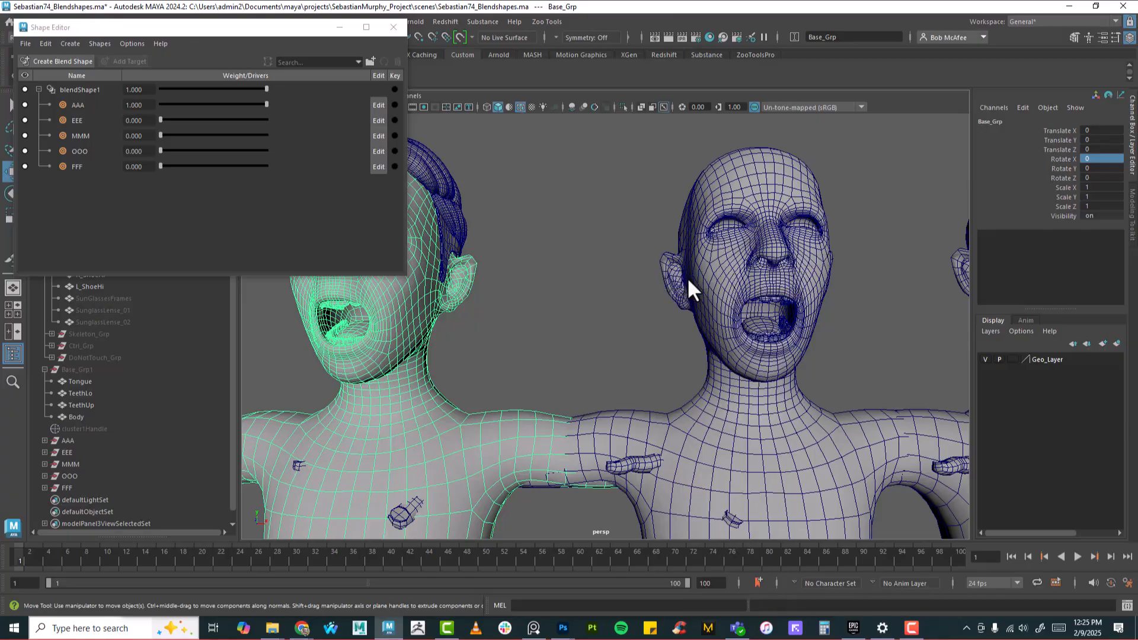
click(738, 321)
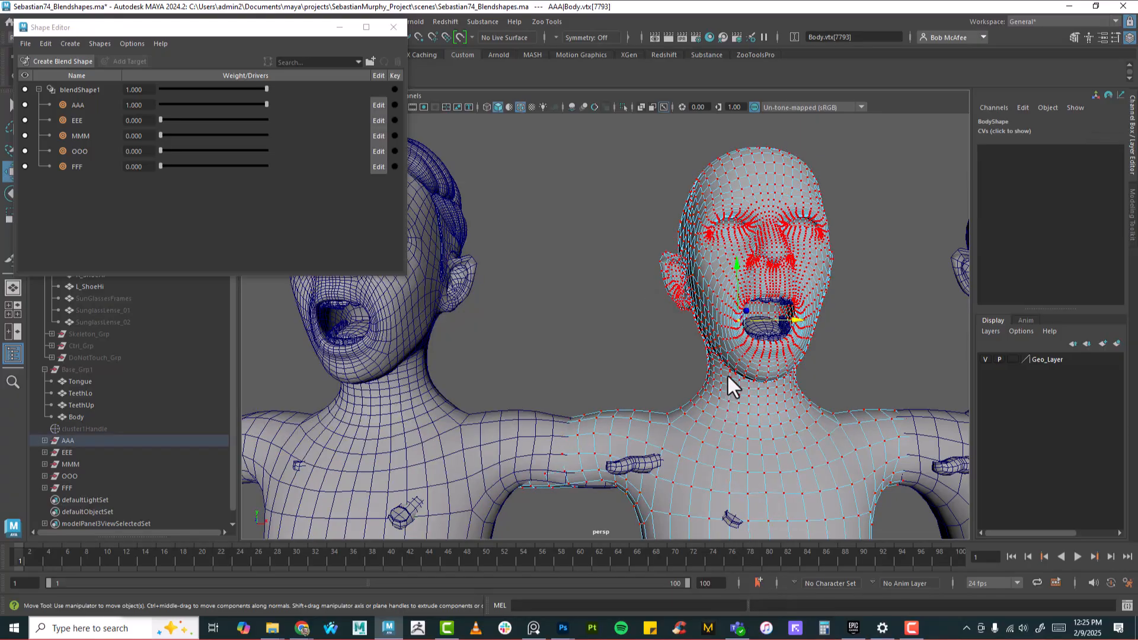
drag(754, 333, 807, 340)
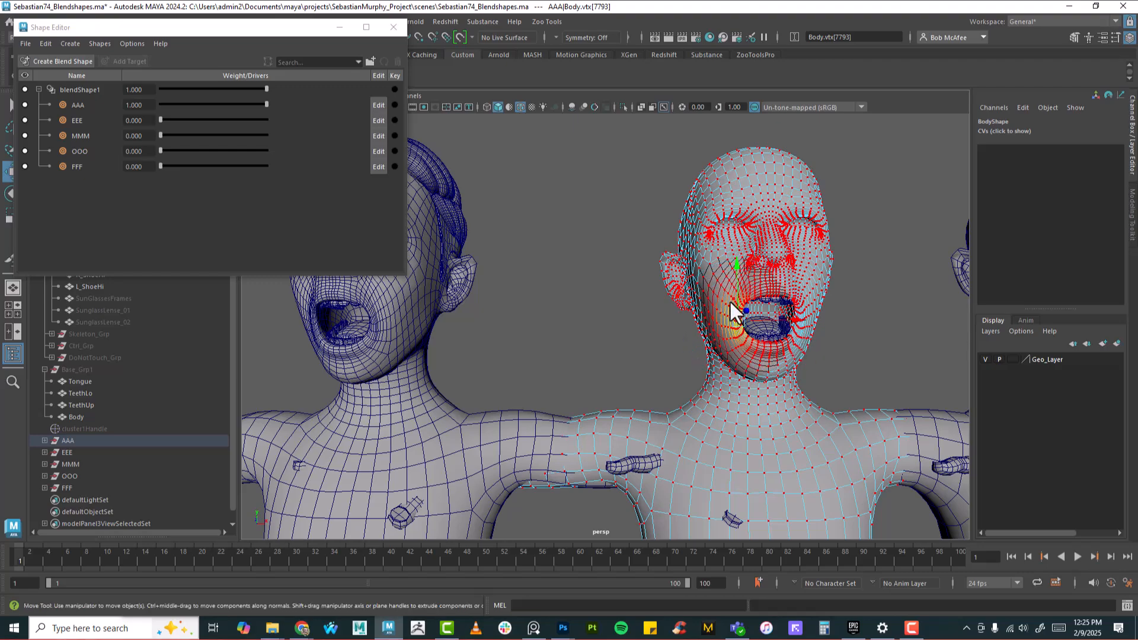
click(558, 35)
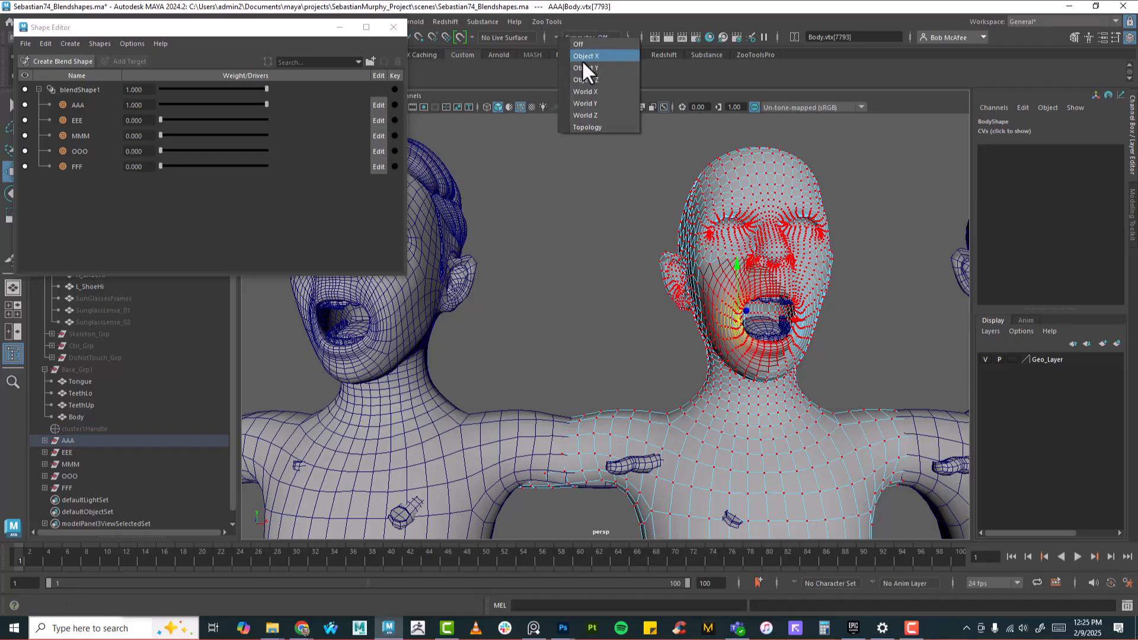
click(583, 57)
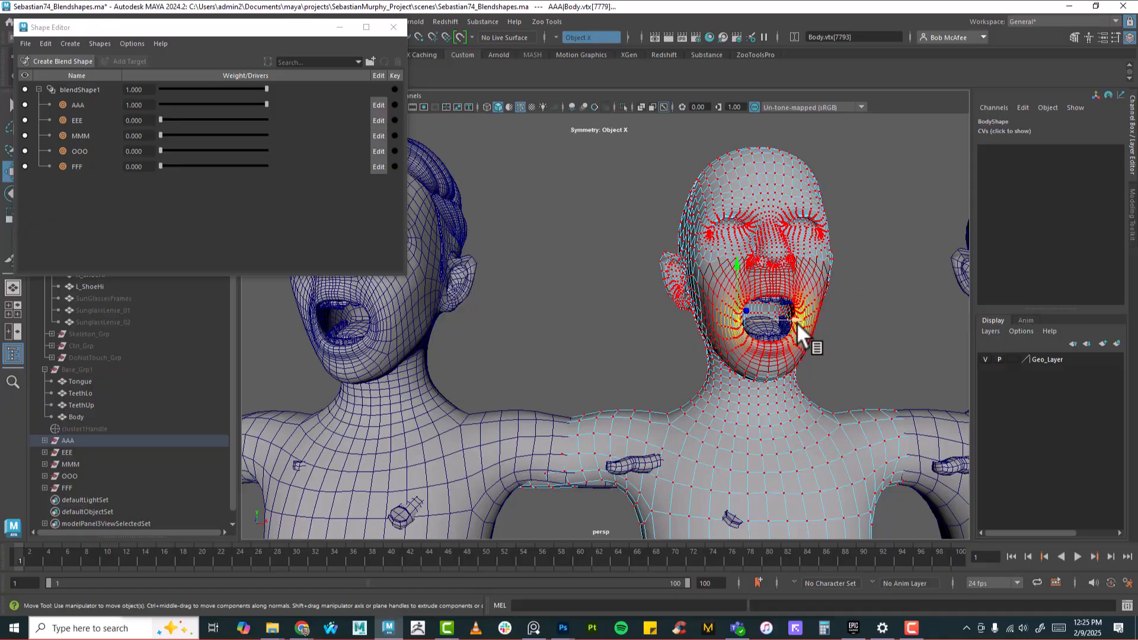
Step: Reshape both mouth corners and cheeks of the AAA head using symmetrical soft-selected vertices
drag(795, 317, 766, 414)
alt+drag(670, 391, 586, 382)
alt+right_drag(586, 383, 646, 411)
alt+middle_drag(640, 410, 621, 343)
alt+drag(621, 344, 798, 286)
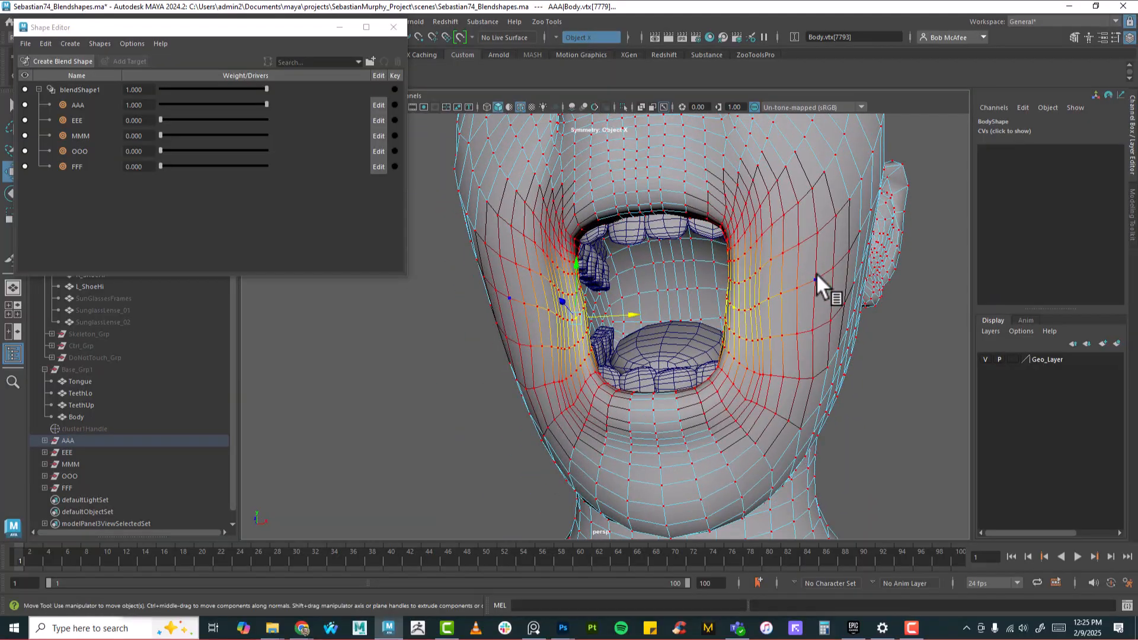
click(816, 274)
drag(872, 275, 767, 349)
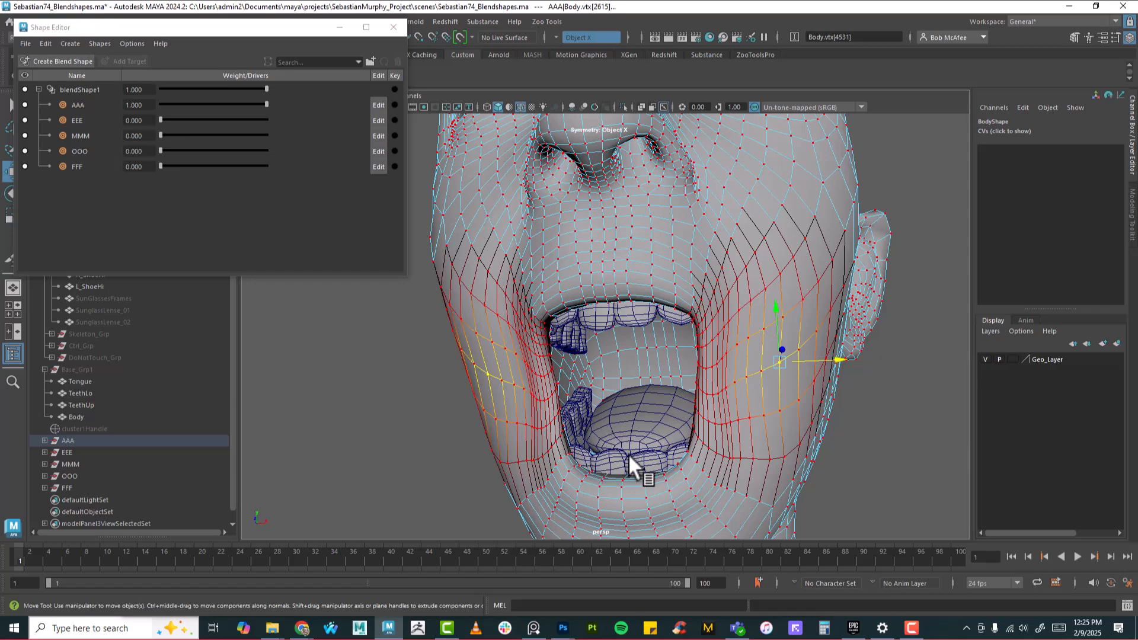
Step: Adjust the lower cheeks and upper mouth corners of the AAA head, and return the mesh to object mode
alt+drag(631, 425, 678, 410)
click(619, 415)
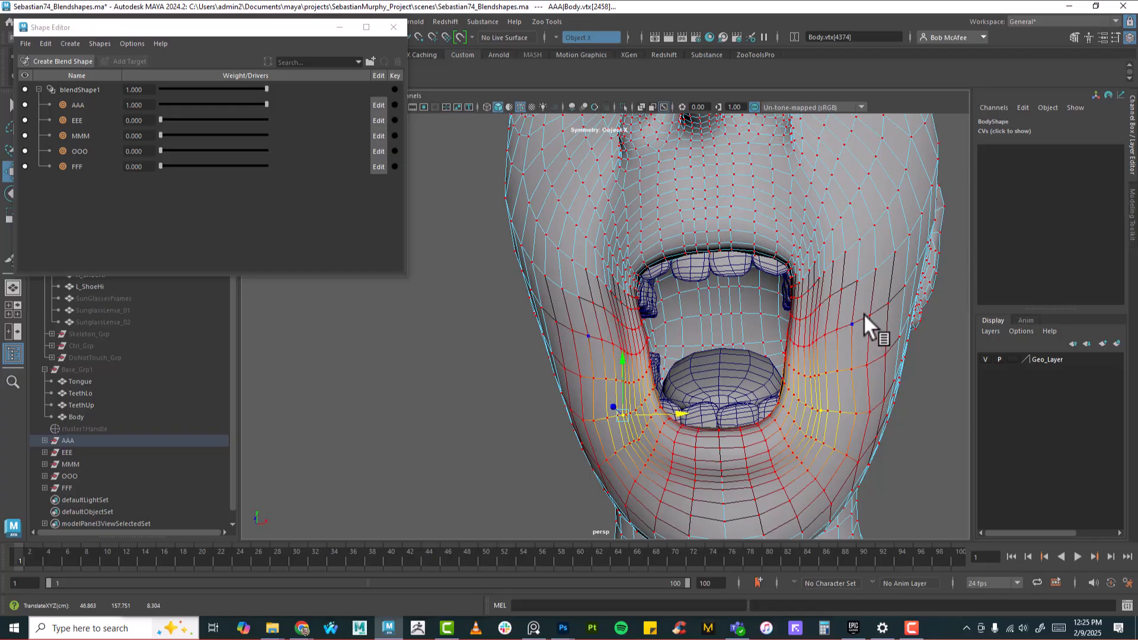
click(798, 257)
drag(833, 254, 826, 255)
right_drag(837, 235, 880, 213)
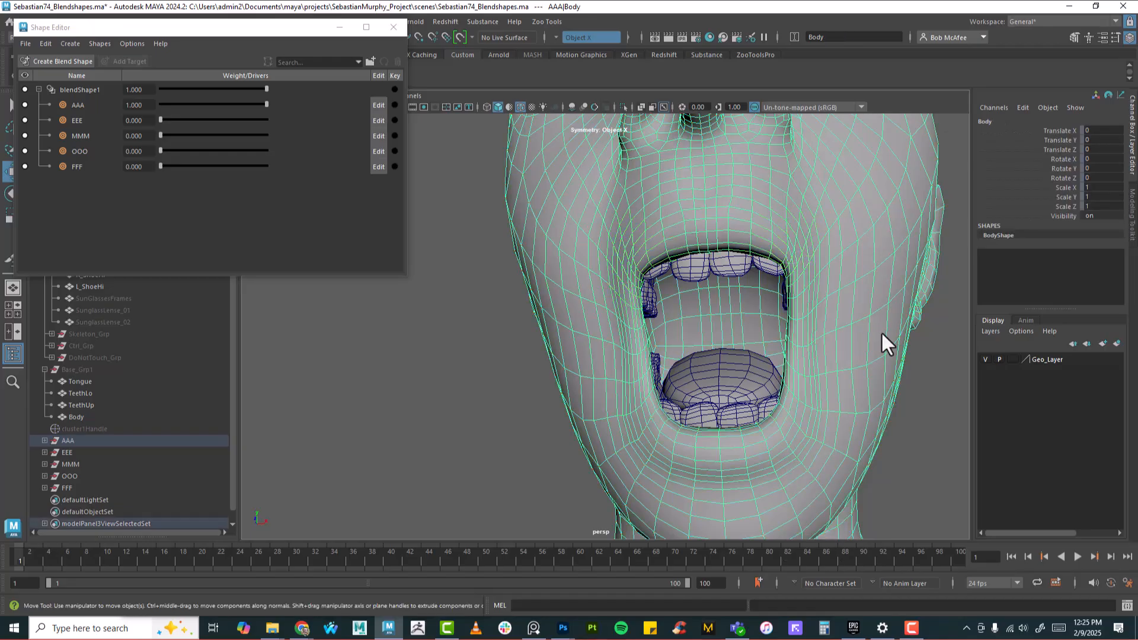
Step: Move the Shape Editor aside, switch to the Modeling menu set and open the Sculpt Geometry Tool settings
drag(270, 30, 255, 48)
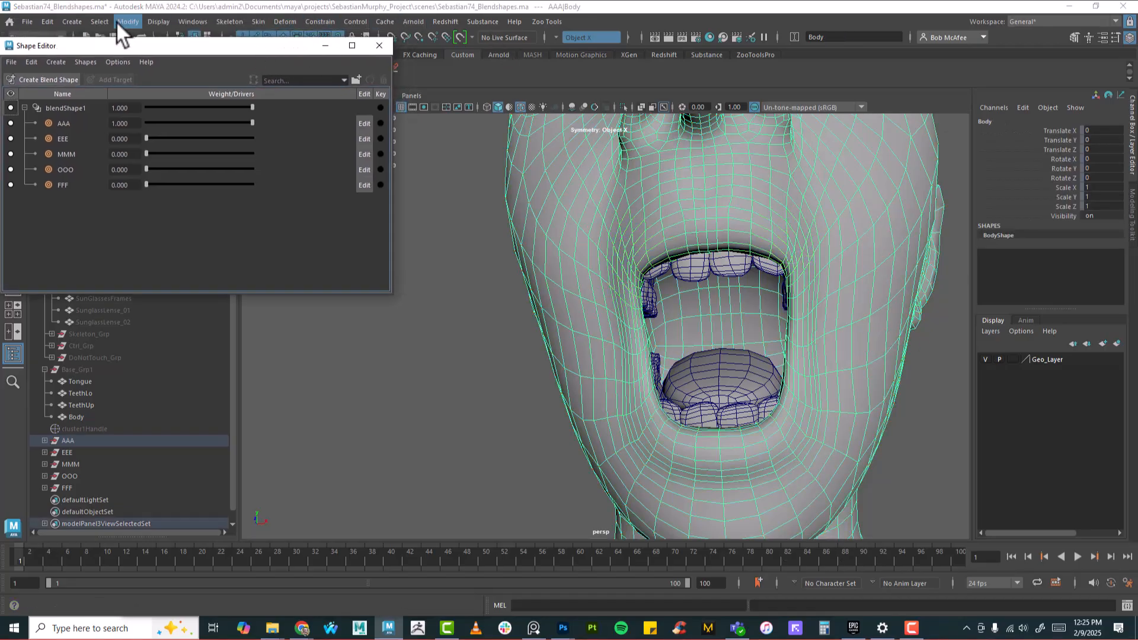
drag(122, 48, 115, 86)
click(60, 36)
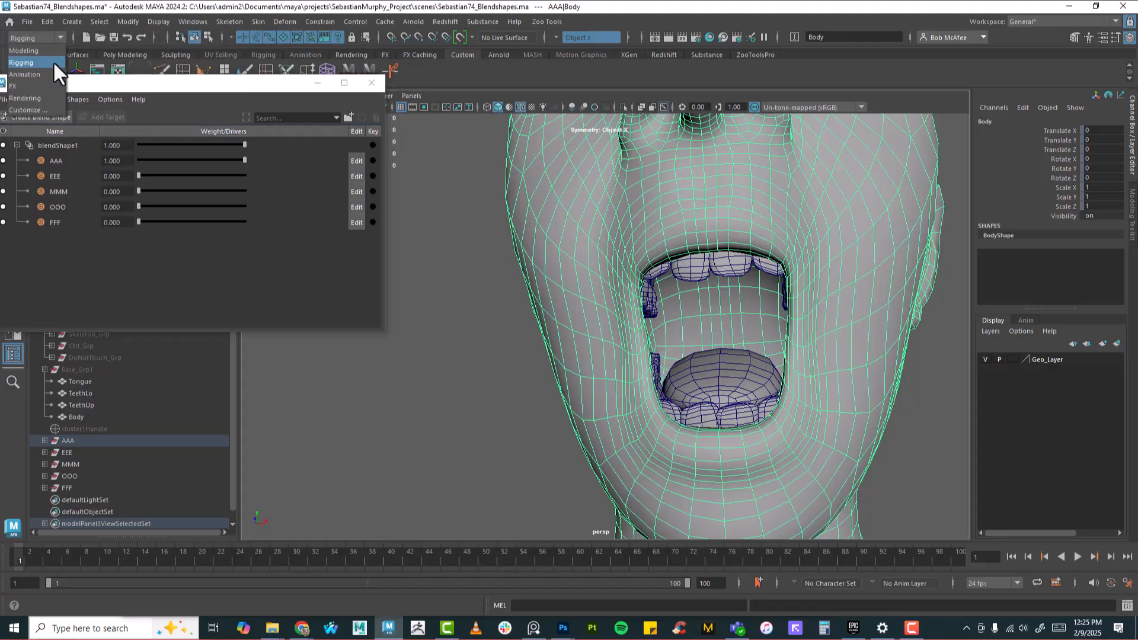
click(41, 49)
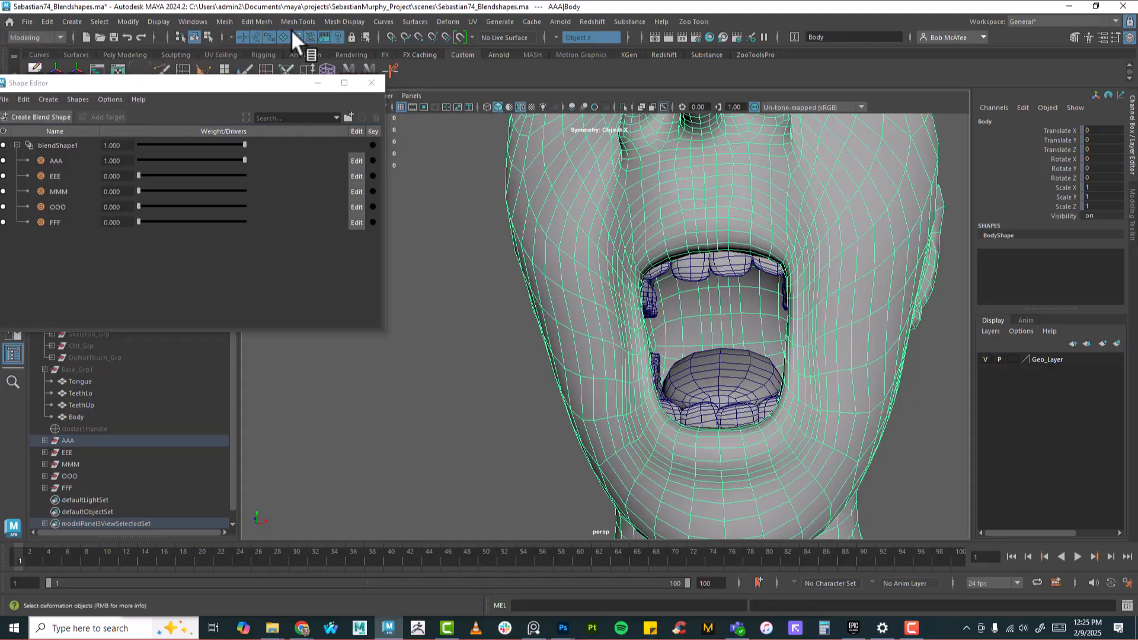
click(416, 21)
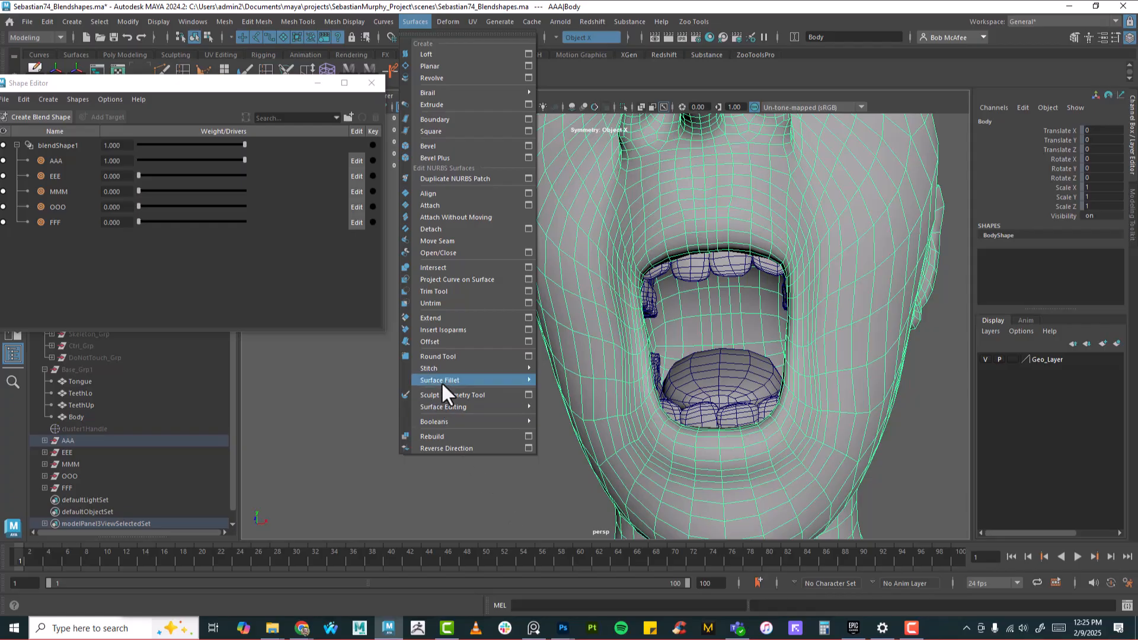
click(528, 394)
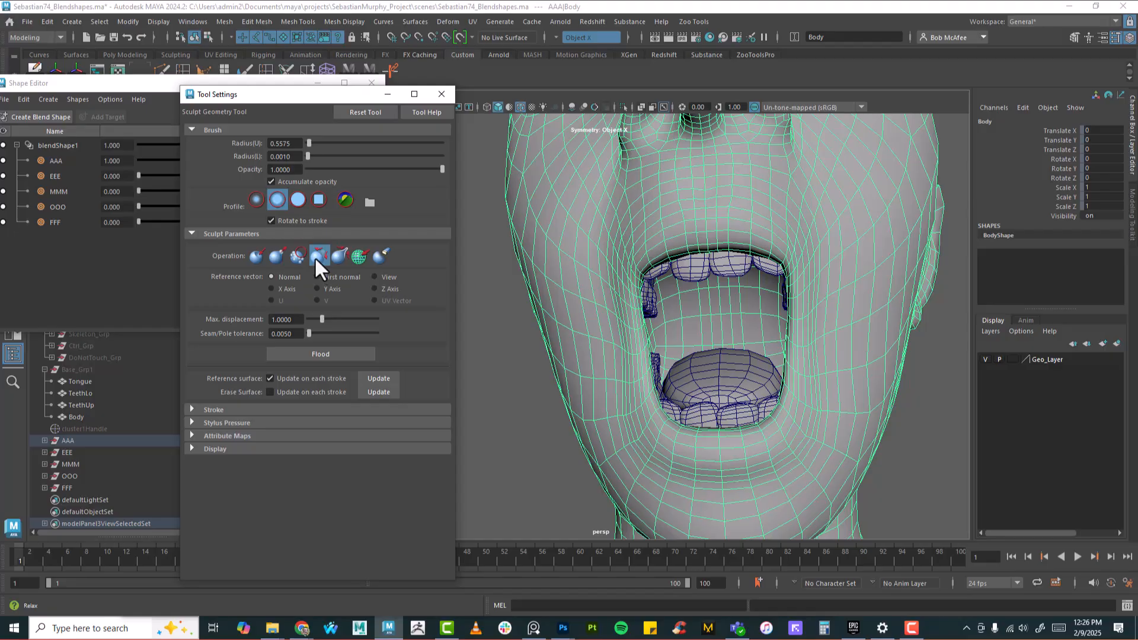
Step: Relax the AAA cheeks around the mouth with the Sculpt Geometry Tool at radius 1.4946, with strokes reflected across X
mouse_move(854, 348)
alt+mouse_down()
mouse_move(737, 338)
mouse_move(793, 369)
alt+mouse_up()
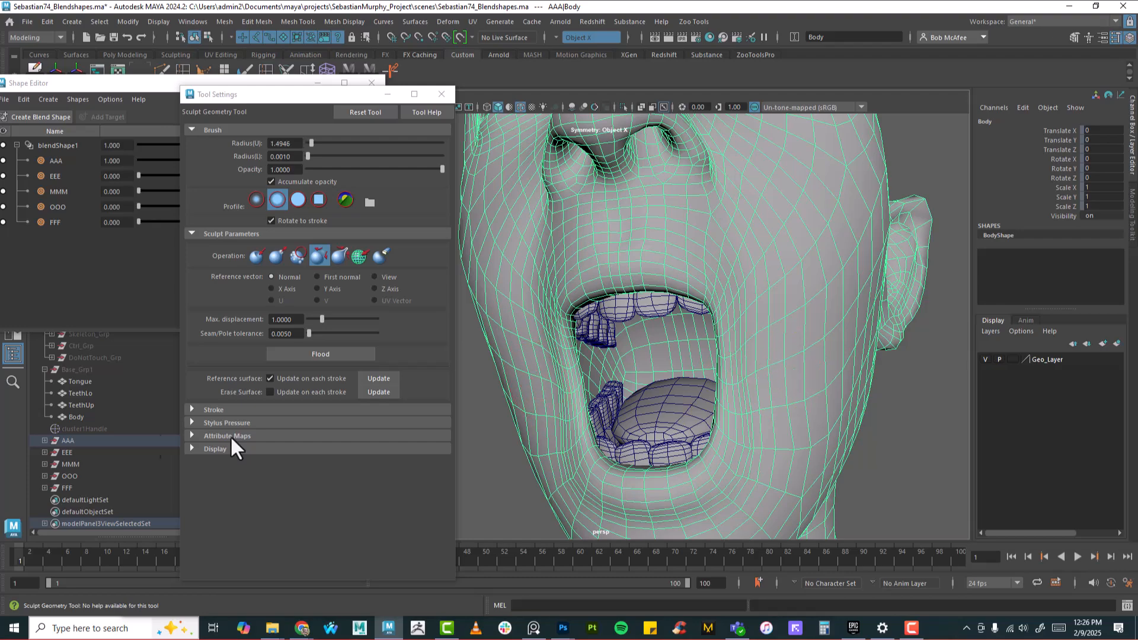
click(204, 410)
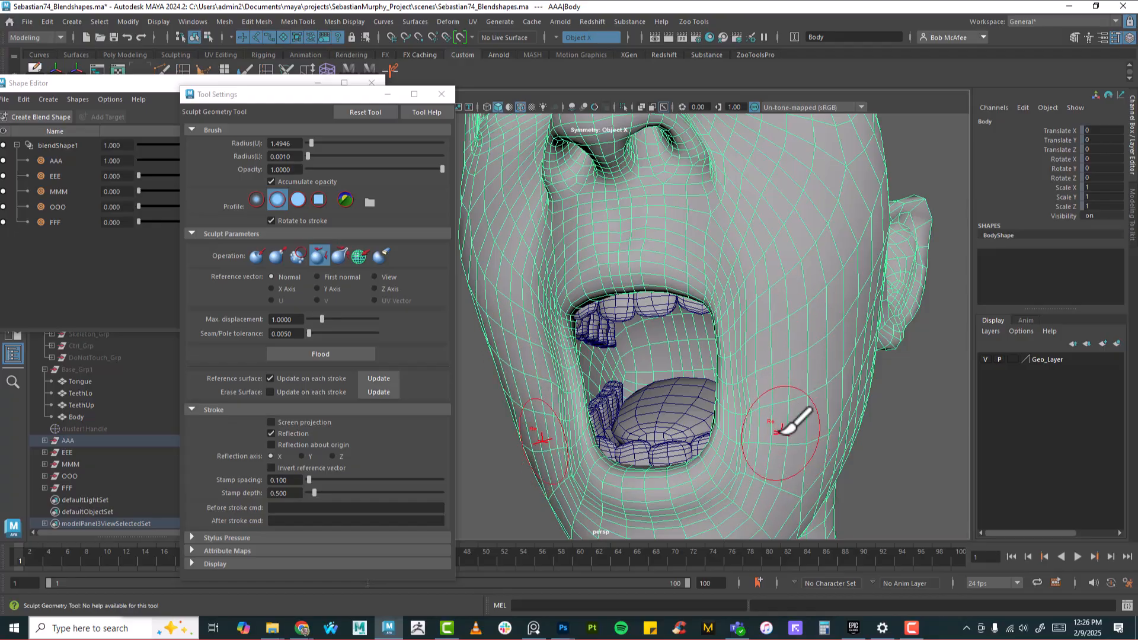
alt+middle_drag(760, 464, 797, 379)
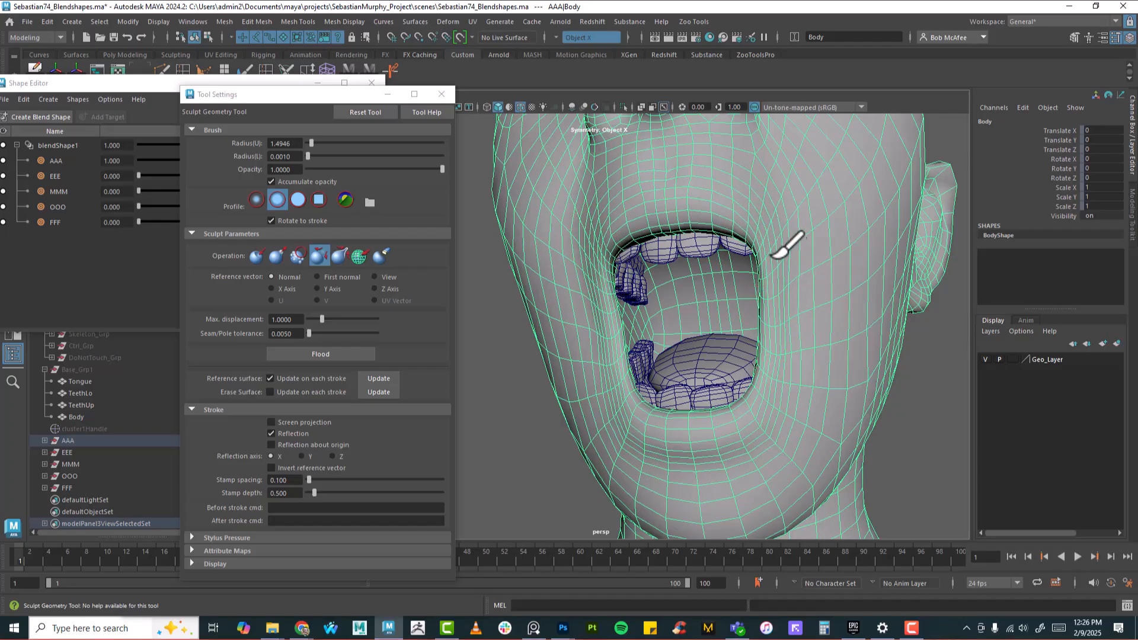
mouse_move(859, 248)
alt+mouse_down()
mouse_move(815, 266)
mouse_move(724, 338)
alt+mouse_up()
alt+middle_drag(724, 338, 825, 286)
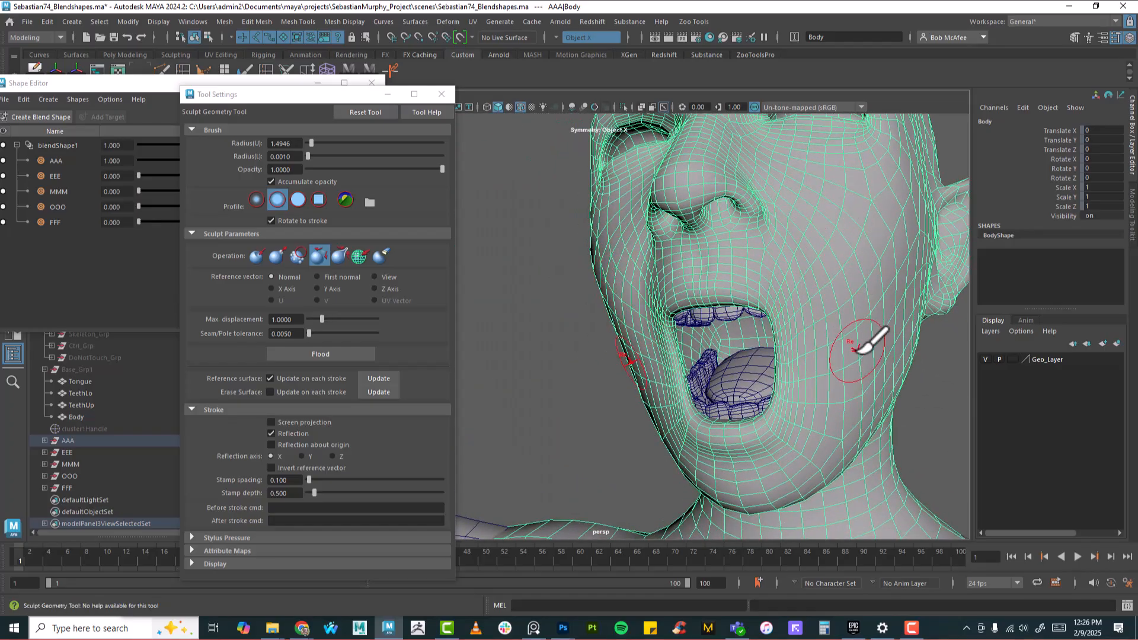
alt+drag(849, 417, 838, 411)
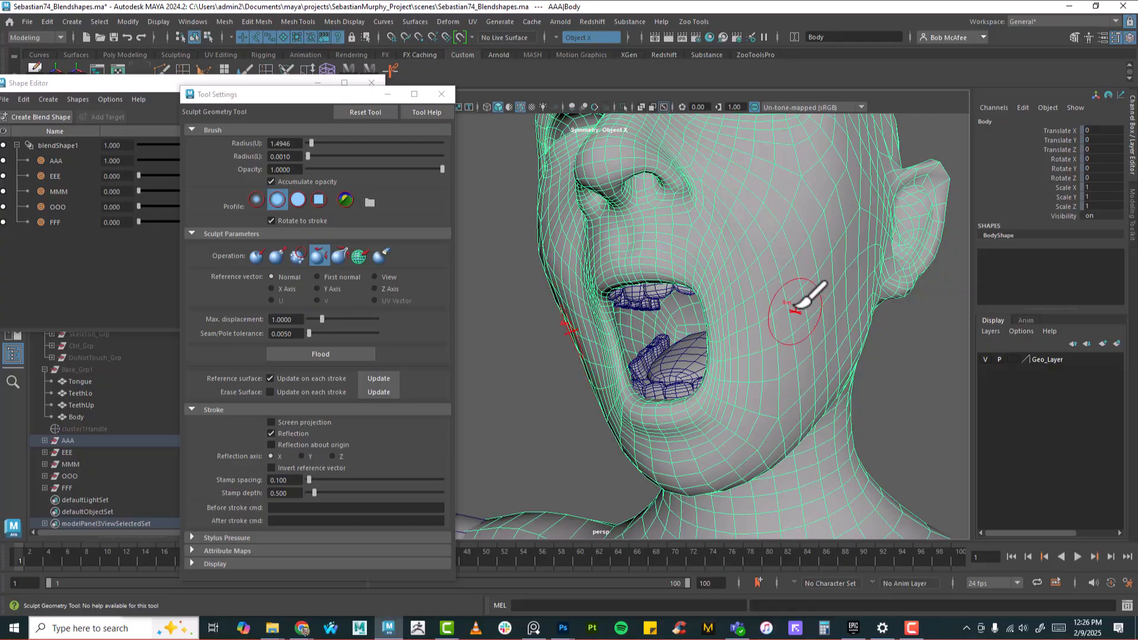
Step: Test the resculpted AAA target on the main character by lowering its weight and raising it to 0.687
alt+right_drag(793, 339, 738, 335)
alt+drag(737, 335, 775, 335)
alt+middle_drag(682, 325, 824, 308)
alt+right_drag(800, 309, 818, 326)
alt+middle_drag(818, 325, 793, 343)
click(141, 86)
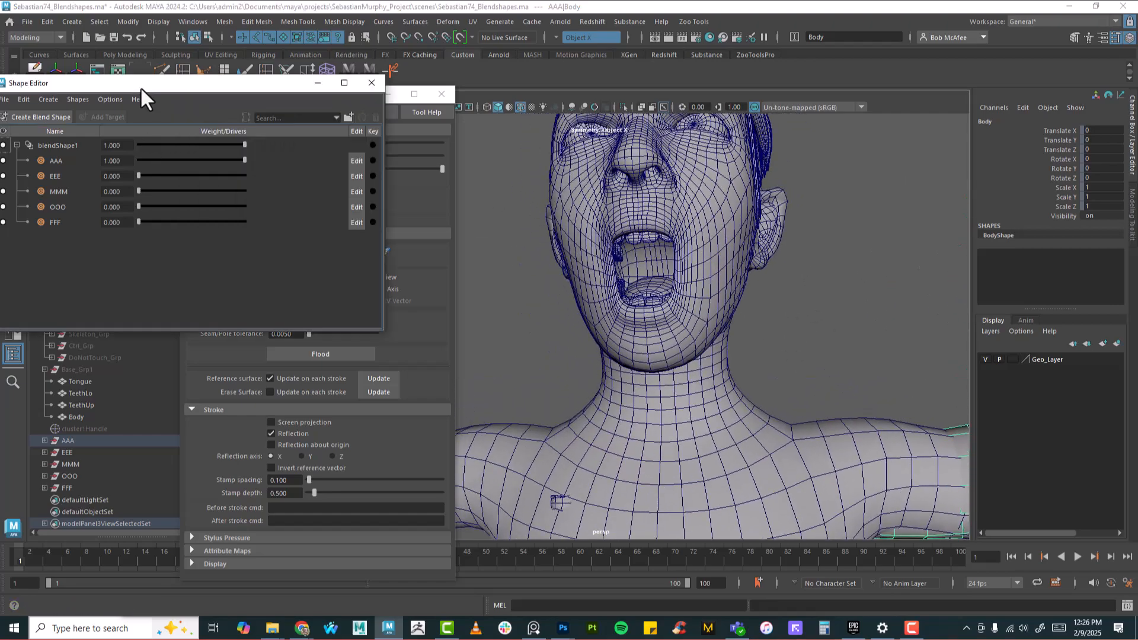
drag(242, 157, 180, 177)
alt+drag(669, 256, 617, 314)
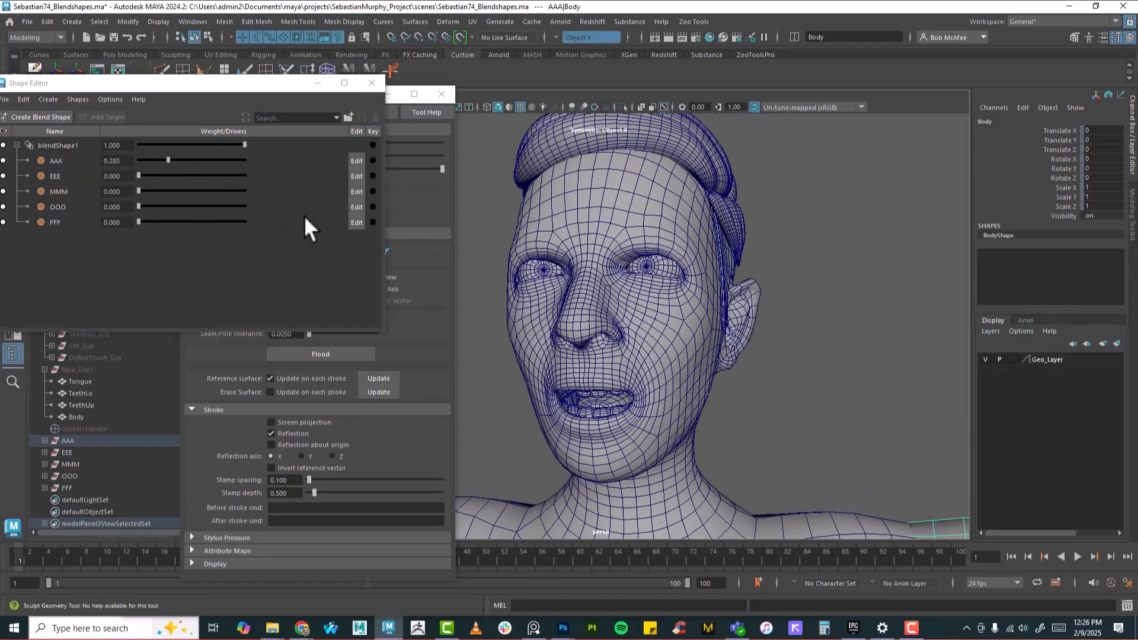
drag(168, 159, 211, 166)
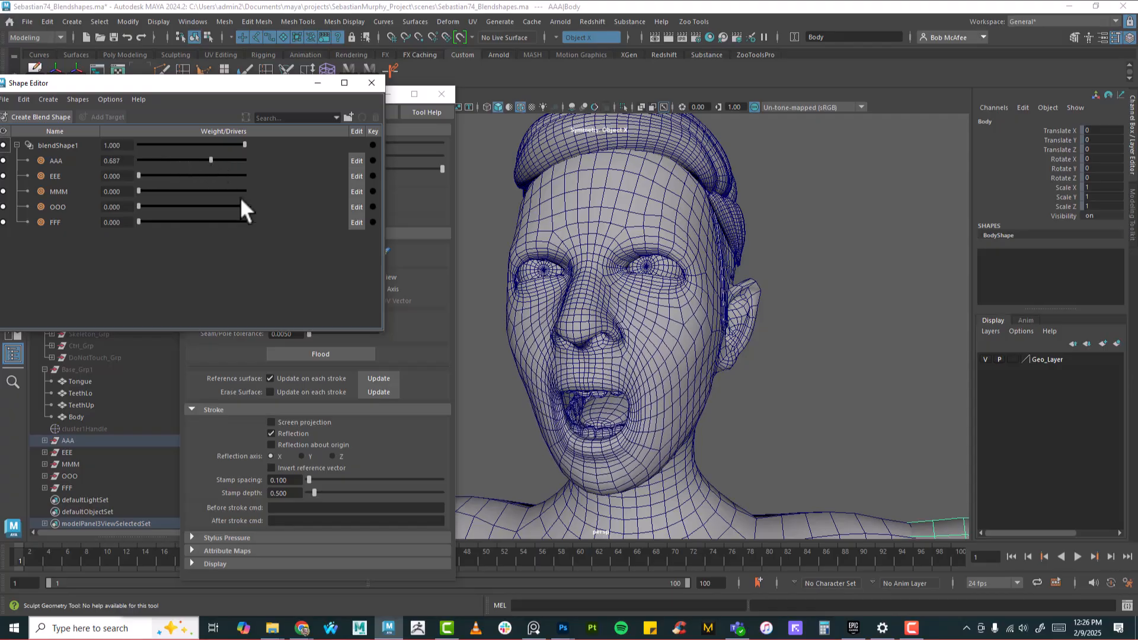
Step: Compare the AAA head with the main character's open mouth, and raise the AAA weight to 0.777
scroll(818, 391, down, 4)
alt+middle_drag(776, 390, 651, 390)
scroll(687, 393, up, 3)
mouse_move(720, 393)
alt+middle_down()
mouse_move(668, 361)
mouse_move(693, 365)
alt+middle_up()
scroll(673, 361, up, 1)
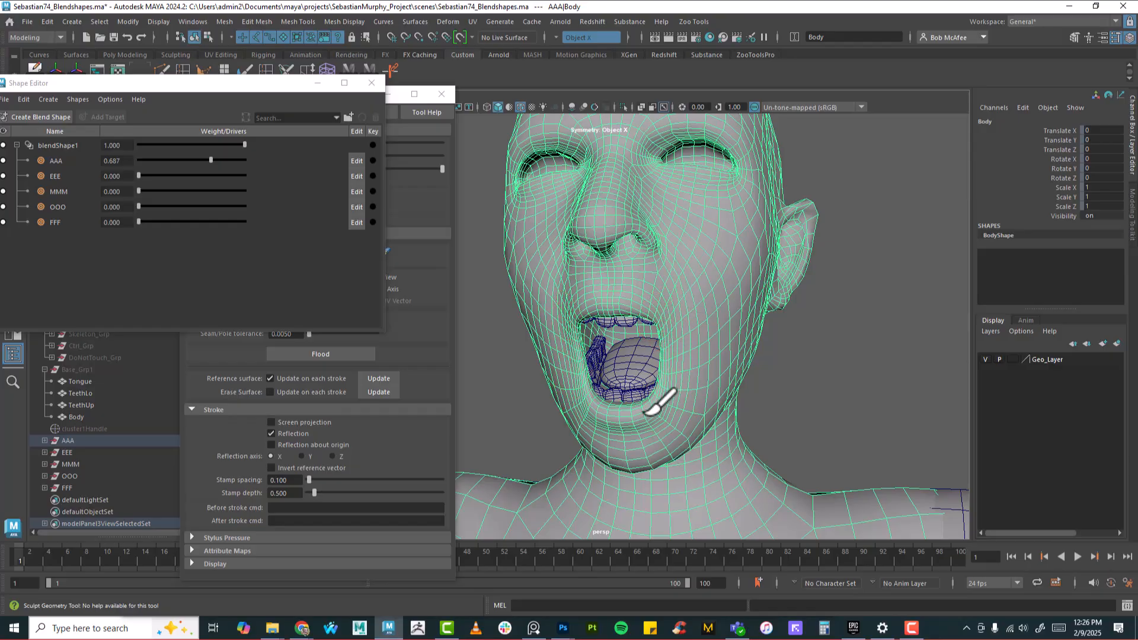
scroll(735, 339, down, 4)
alt+middle_drag(724, 340, 923, 361)
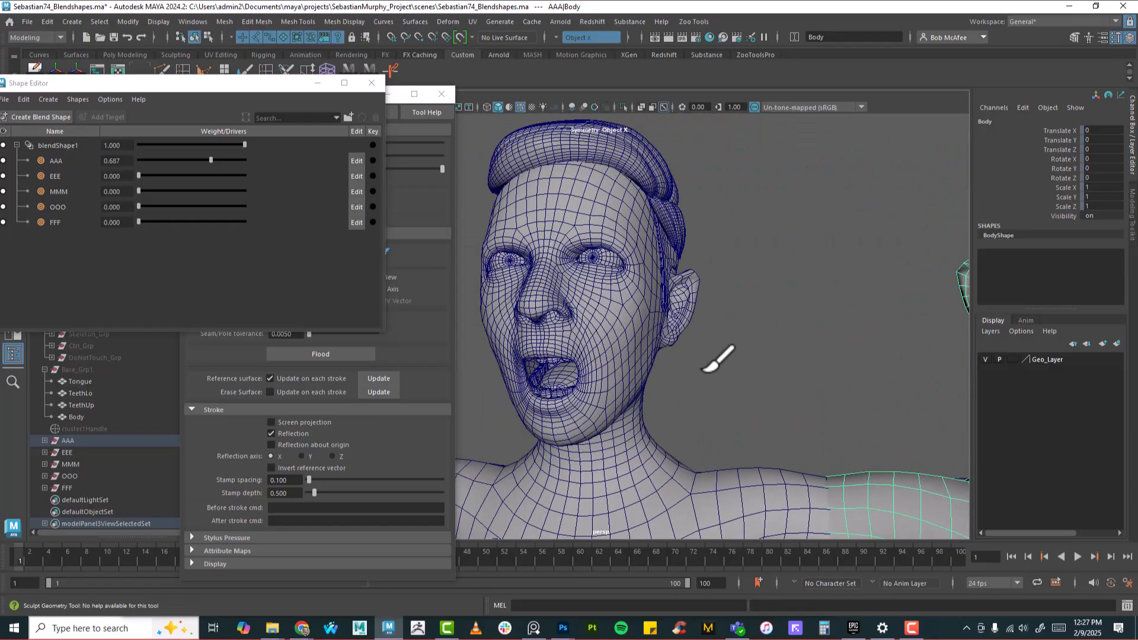
alt+middle_drag(703, 372, 751, 365)
alt+drag(751, 366, 767, 364)
drag(212, 169, 225, 199)
Step: Relax the AAA head's cheeks with a larger sculpt brush at radius 2.5369
alt+middle_drag(859, 335, 702, 343)
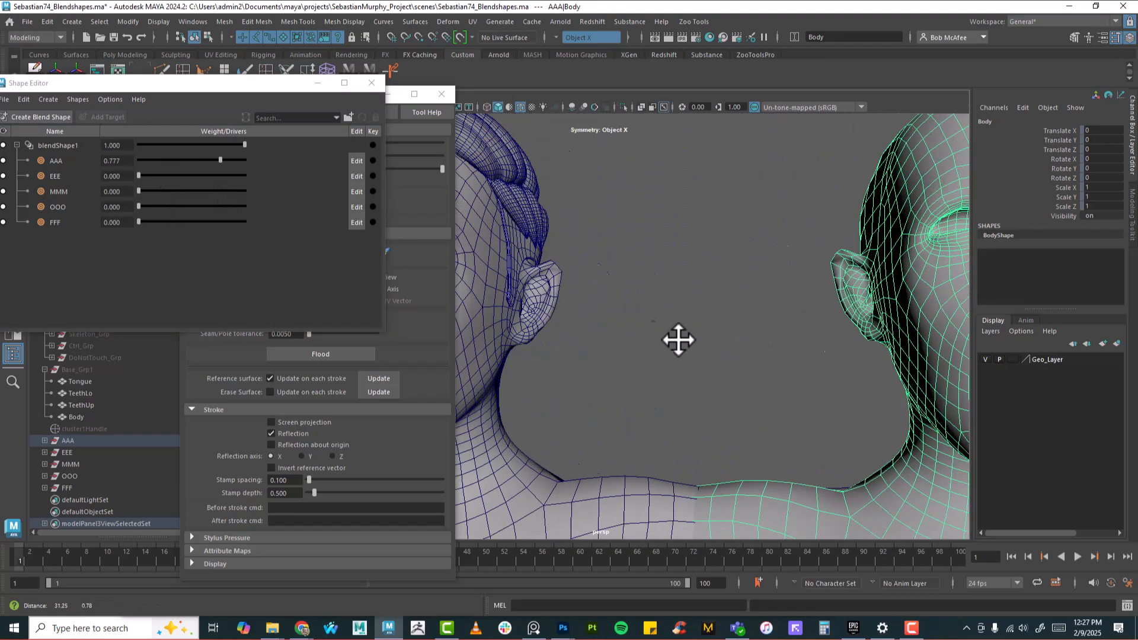
alt+drag(701, 343, 698, 326)
alt+middle_drag(697, 348, 715, 363)
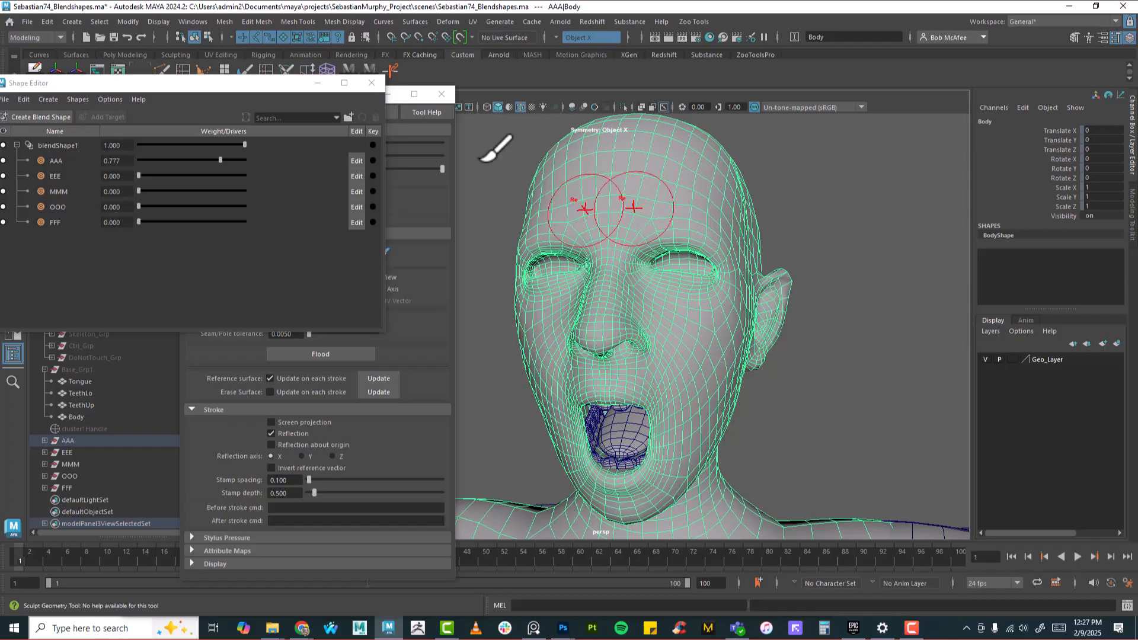
click(454, 153)
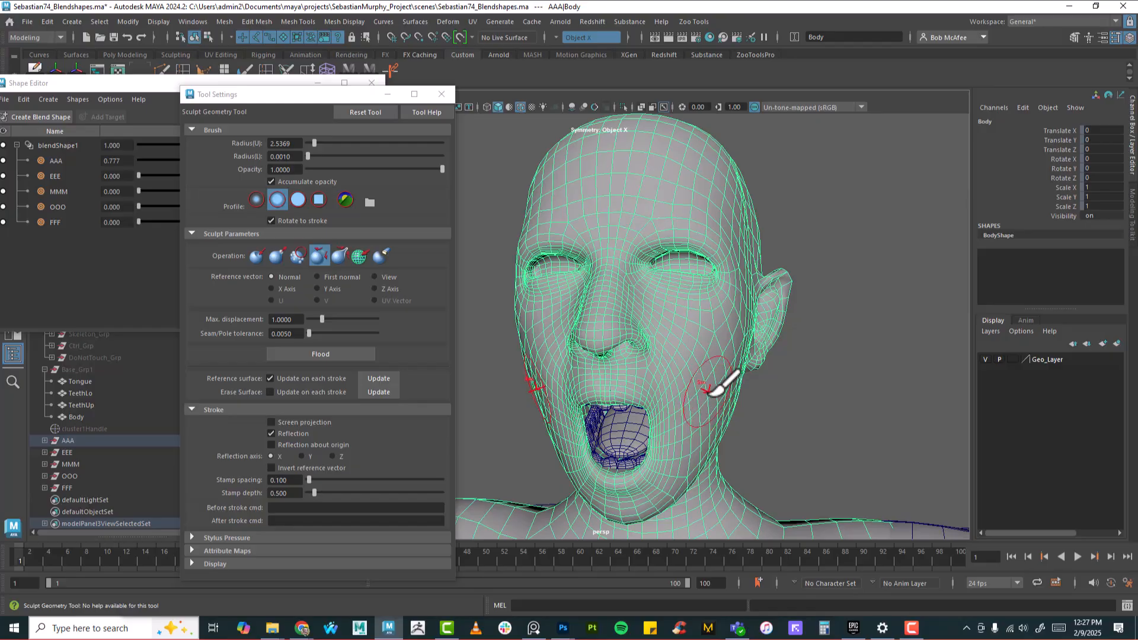
alt+right_drag(787, 338, 760, 346)
alt+middle_drag(760, 346, 787, 343)
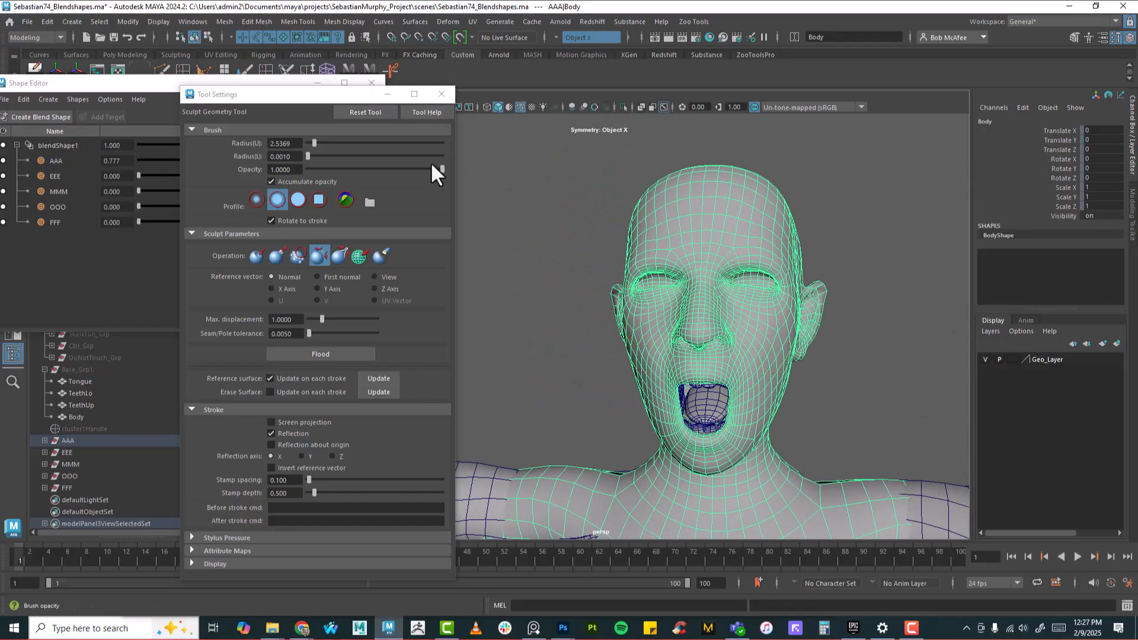
Step: Close the sculpt tool settings and return the AAA weight to 0 on the main character
click(442, 95)
drag(221, 160, 2, 175)
alt+drag(605, 365, 718, 351)
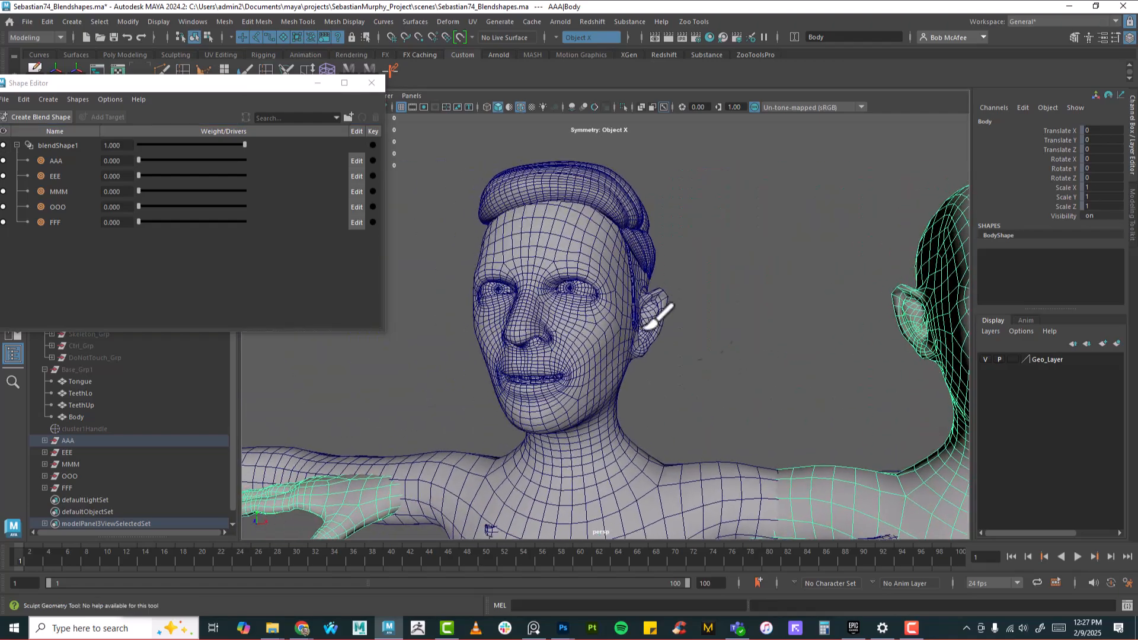
drag(139, 160, 2, 188)
Step: Select the mouth-corner vertices on the EEE head, with a soft-selection falloff covering the surrounding lips and lower cheeks
alt+middle_drag(726, 356, 486, 368)
alt+middle_drag(755, 406, 633, 395)
alt+right_drag(633, 395, 686, 389)
alt+drag(710, 358, 665, 324)
key(w)
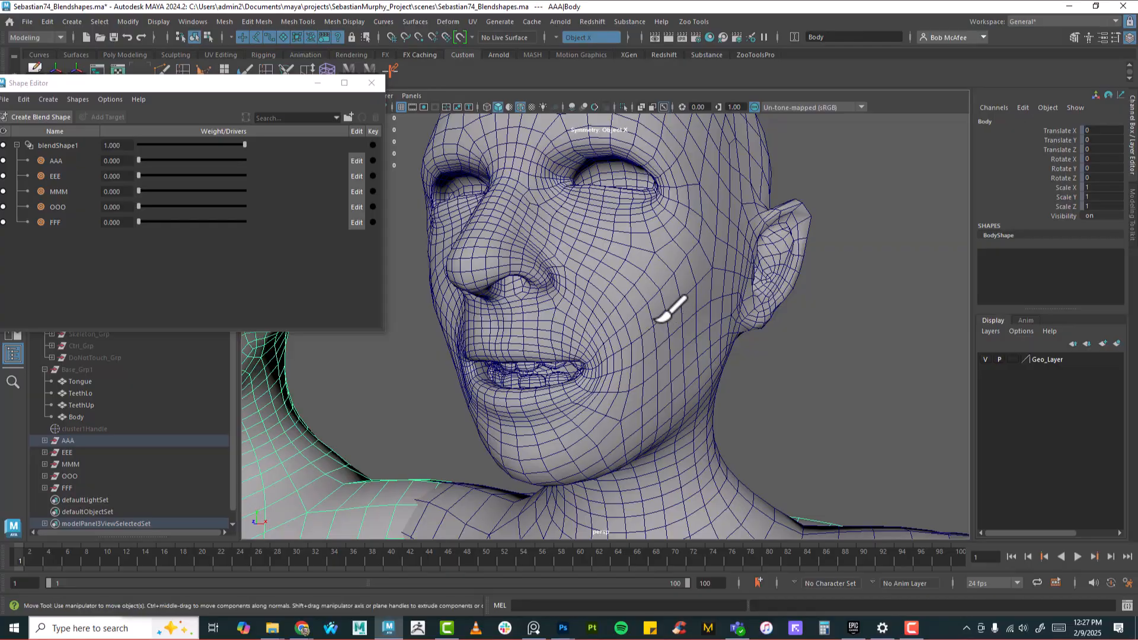
right_drag(634, 277, 631, 316)
right_drag(581, 281, 580, 280)
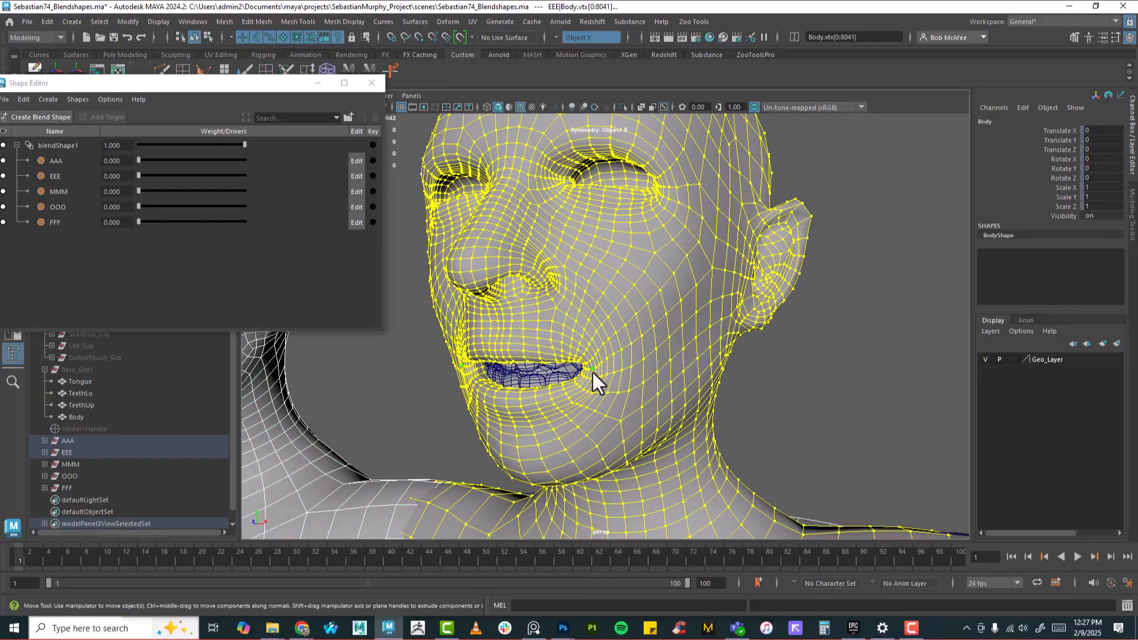
click(593, 371)
alt+drag(628, 384, 699, 400)
drag(579, 404, 718, 348)
Step: Rotate the EEE head's mouth corners and reposition them symmetrically to shape a wide, teeth-showing mouth
key(e)
alt+drag(688, 396, 738, 402)
alt+middle_drag(739, 402, 693, 424)
alt+right_drag(693, 424, 726, 428)
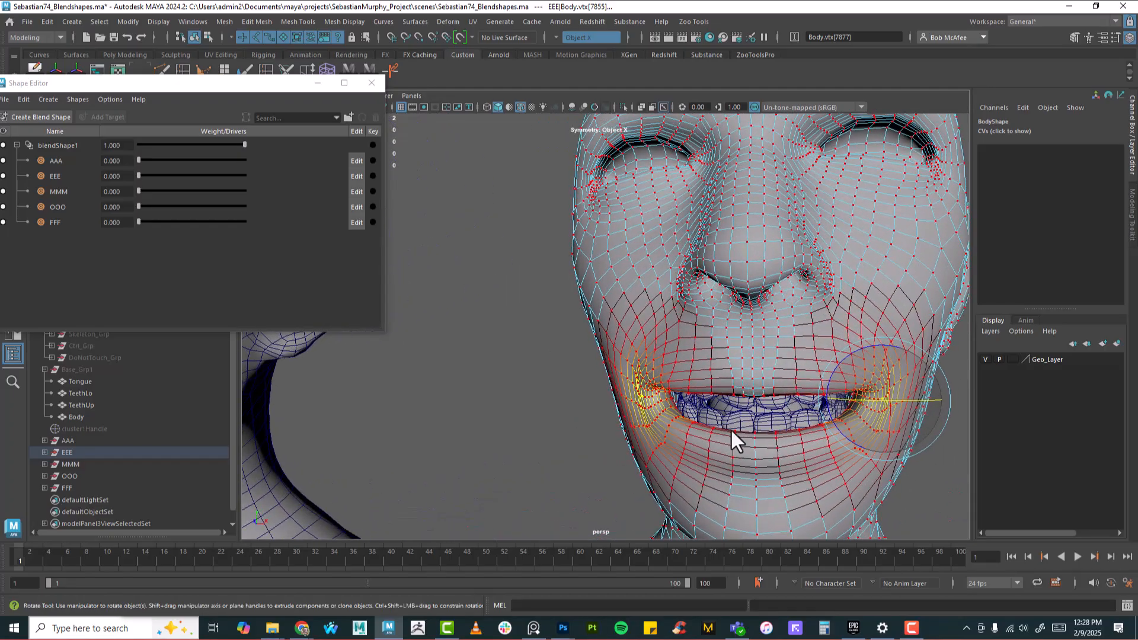
alt+drag(727, 429, 713, 384)
alt+drag(790, 282, 877, 318)
key(w)
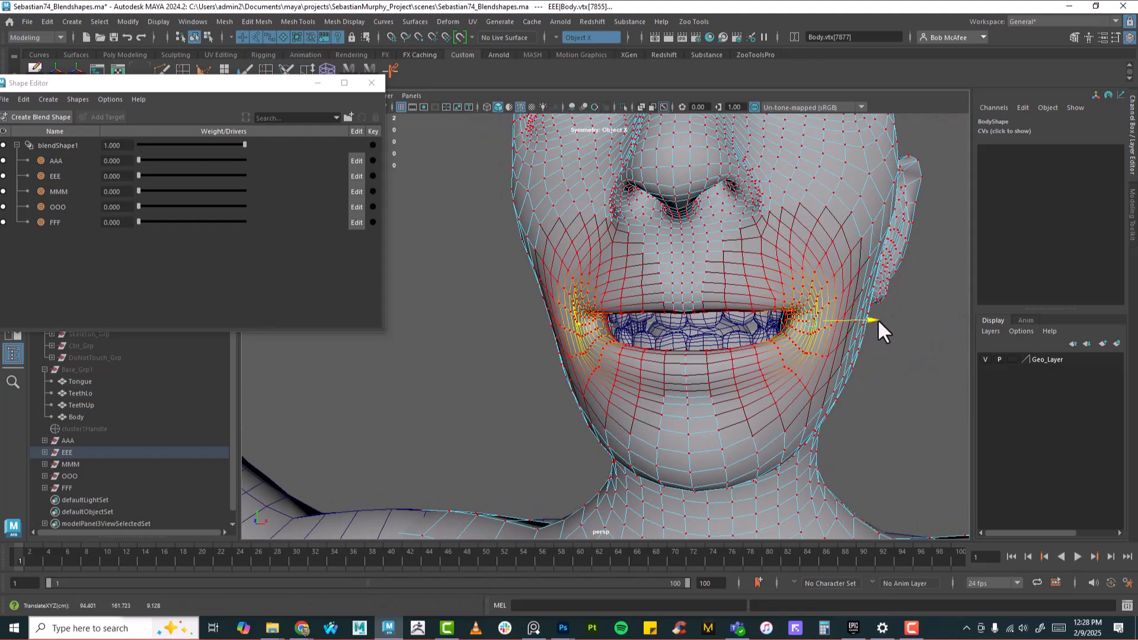
alt+drag(808, 228, 674, 284)
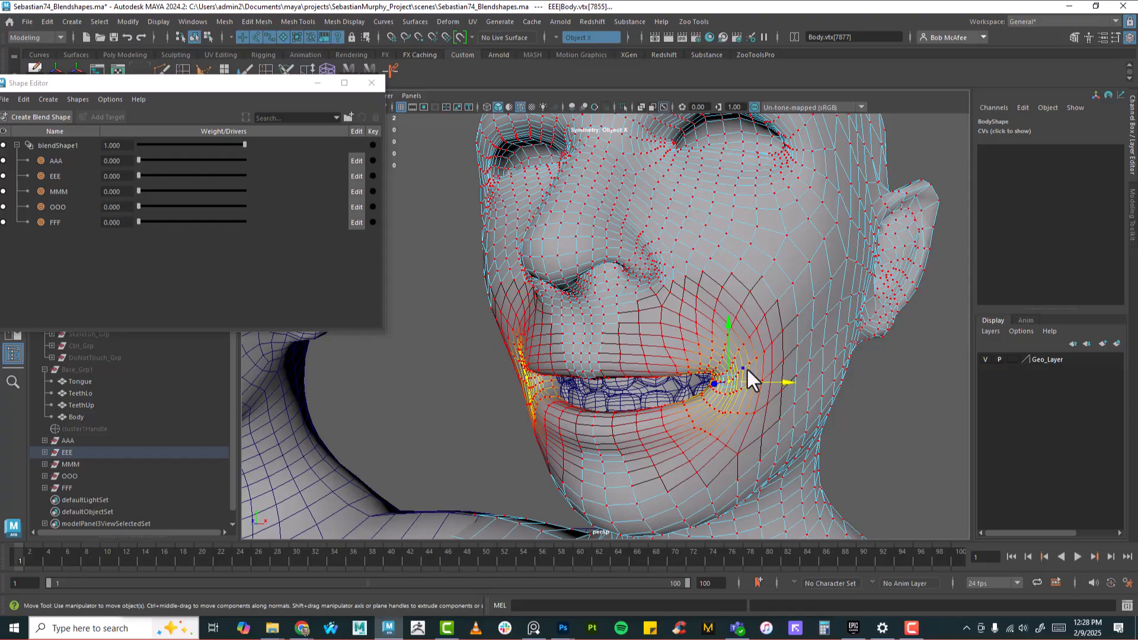
alt+drag(833, 386, 628, 335)
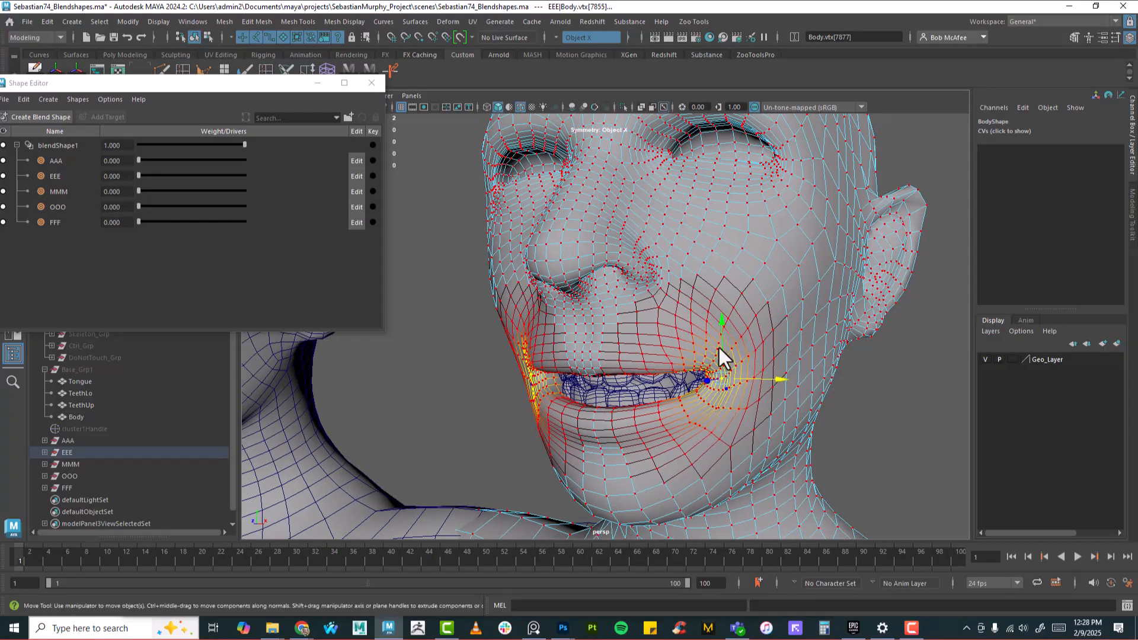
Step: Test the reshaped EEE target on the main character at weight 1, and undo the weight change
alt+right_drag(756, 365, 728, 361)
alt+drag(727, 362, 735, 361)
alt+right_drag(735, 361, 632, 376)
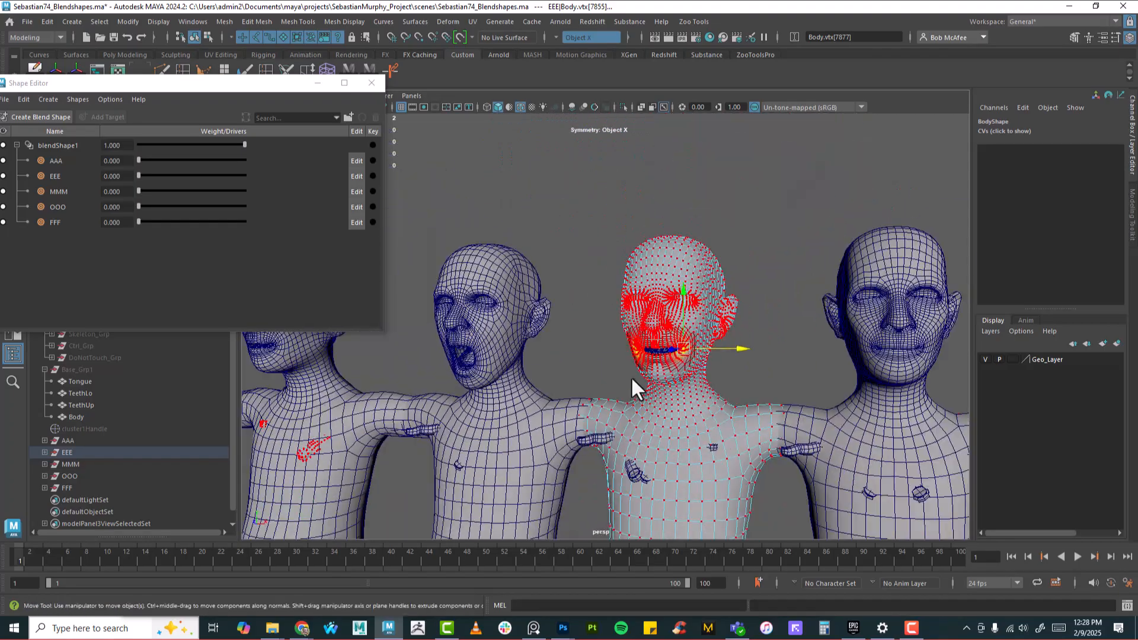
alt+middle_drag(632, 376, 807, 378)
alt+right_drag(808, 378, 685, 383)
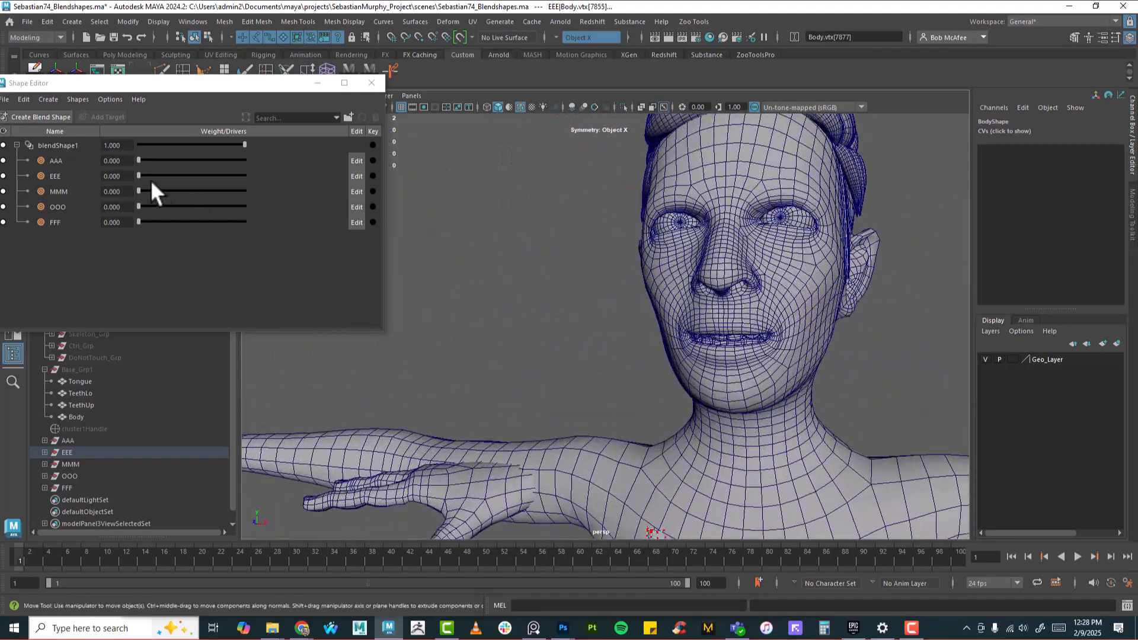
drag(138, 175, 280, 181)
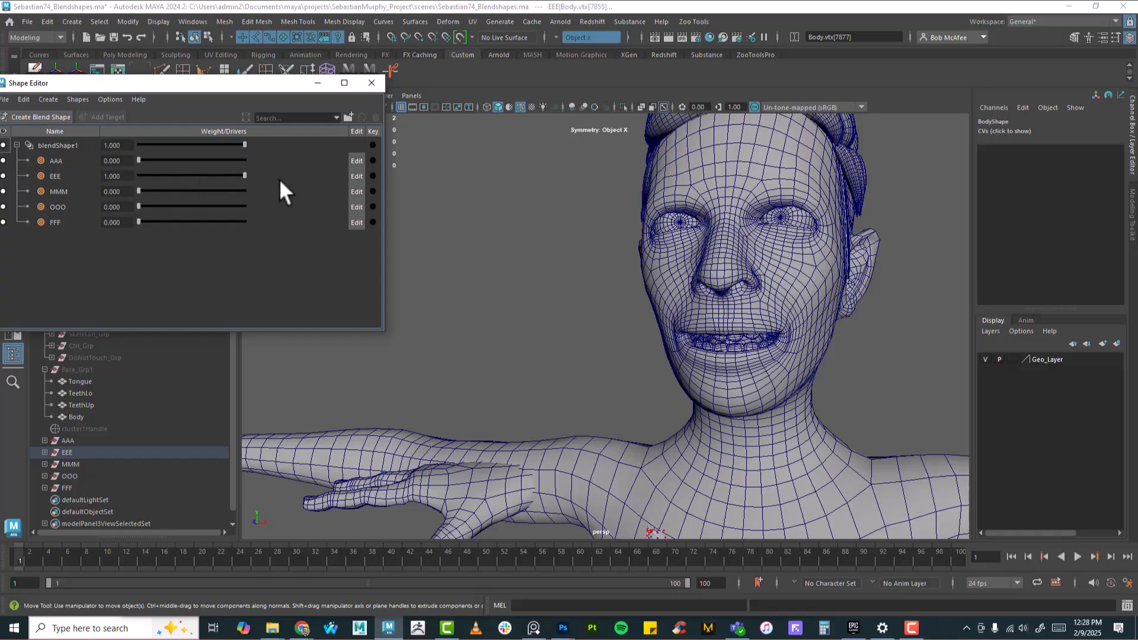
key(ctrl+z)
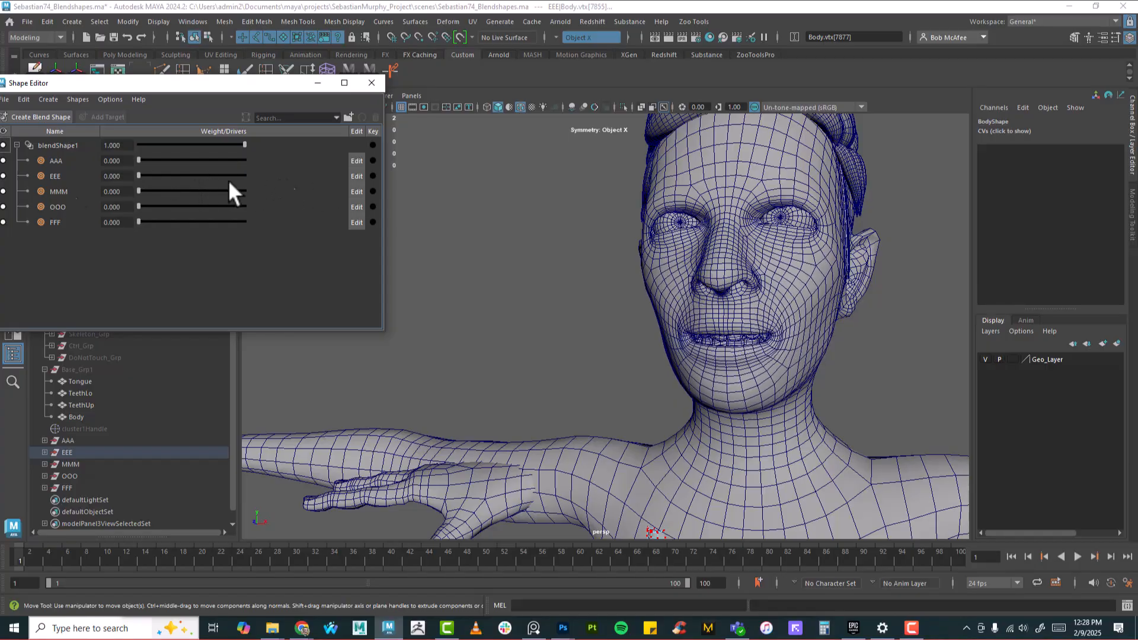
Step: Recheck the EEE target on the main character up to about 0.888, turn off the wireframe overlay, and return its weight to 0
drag(138, 176, 230, 189)
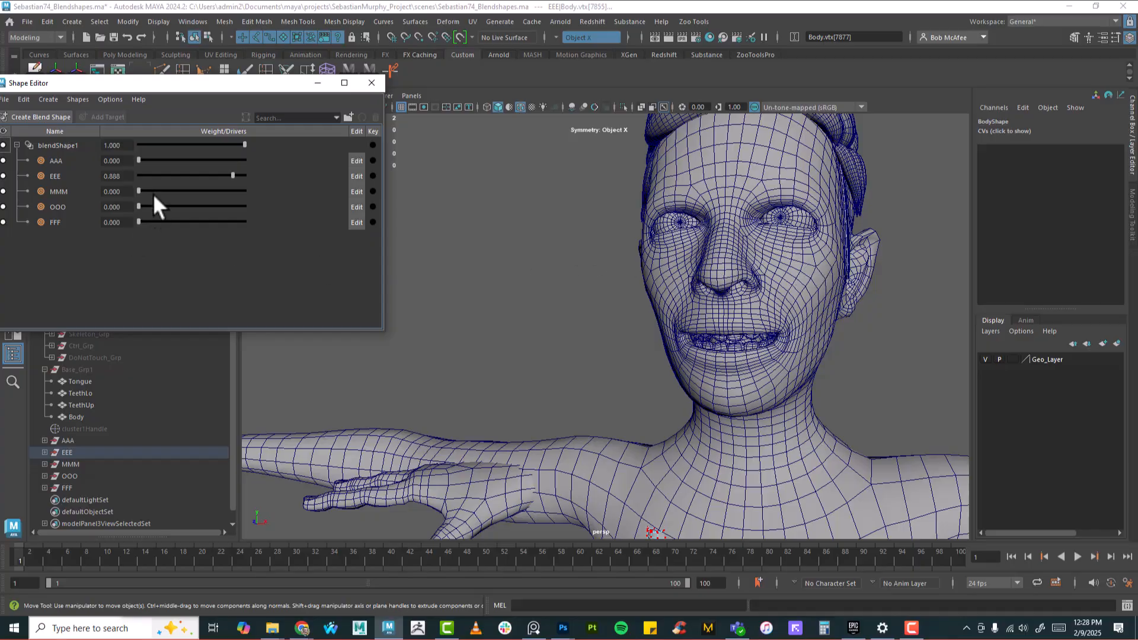
drag(226, 176, 158, 178)
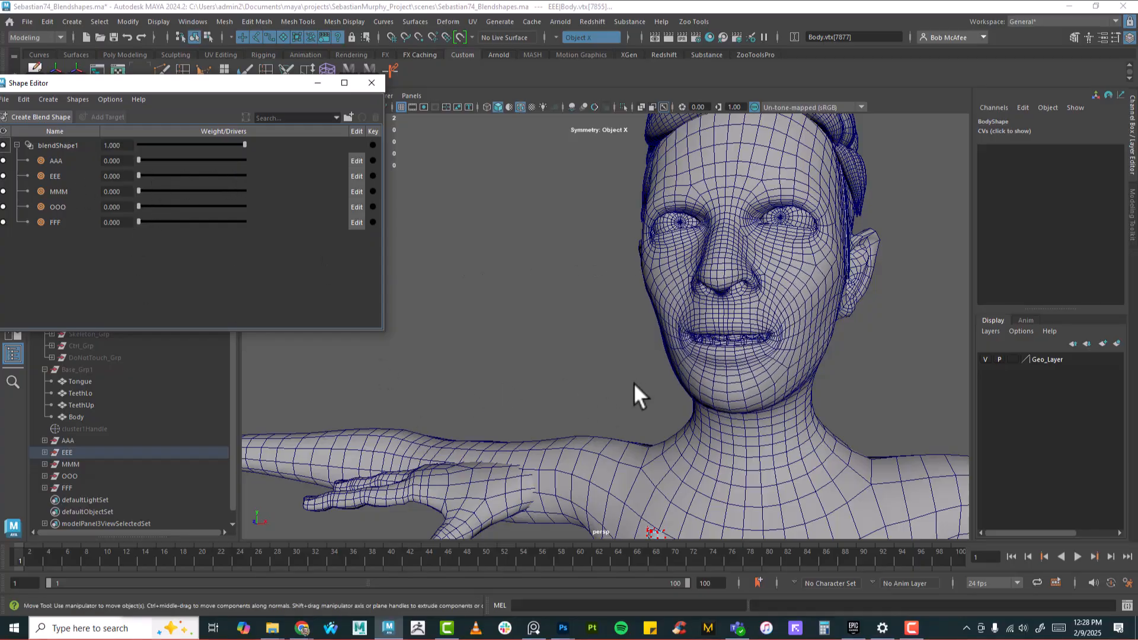
click(518, 106)
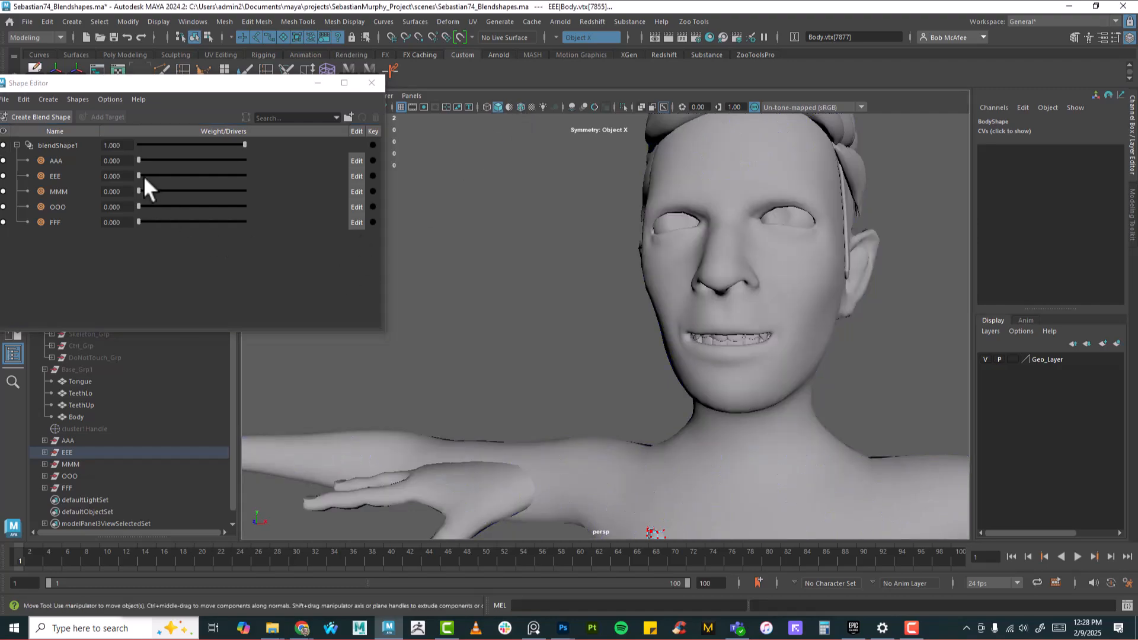
drag(144, 176, 10, 187)
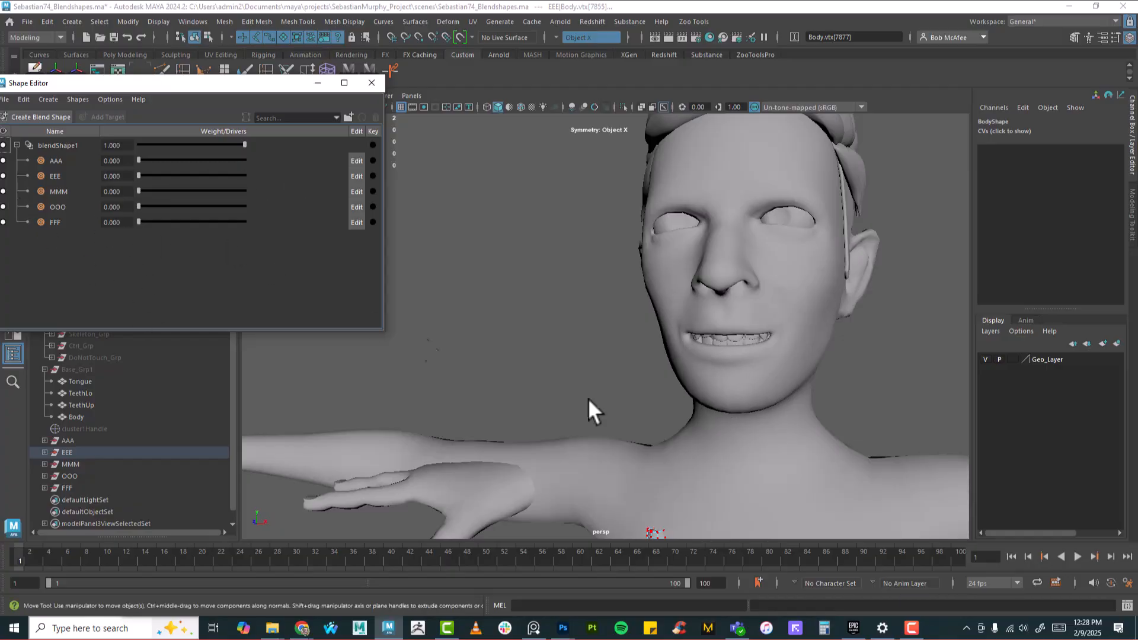
Step: Select the lower-lip vertex near the mouth corner on the MMM head in vertex mode, and try lowering it
scroll(702, 436, down, 6)
alt+middle_drag(817, 438, 531, 415)
alt+middle_drag(741, 431, 619, 420)
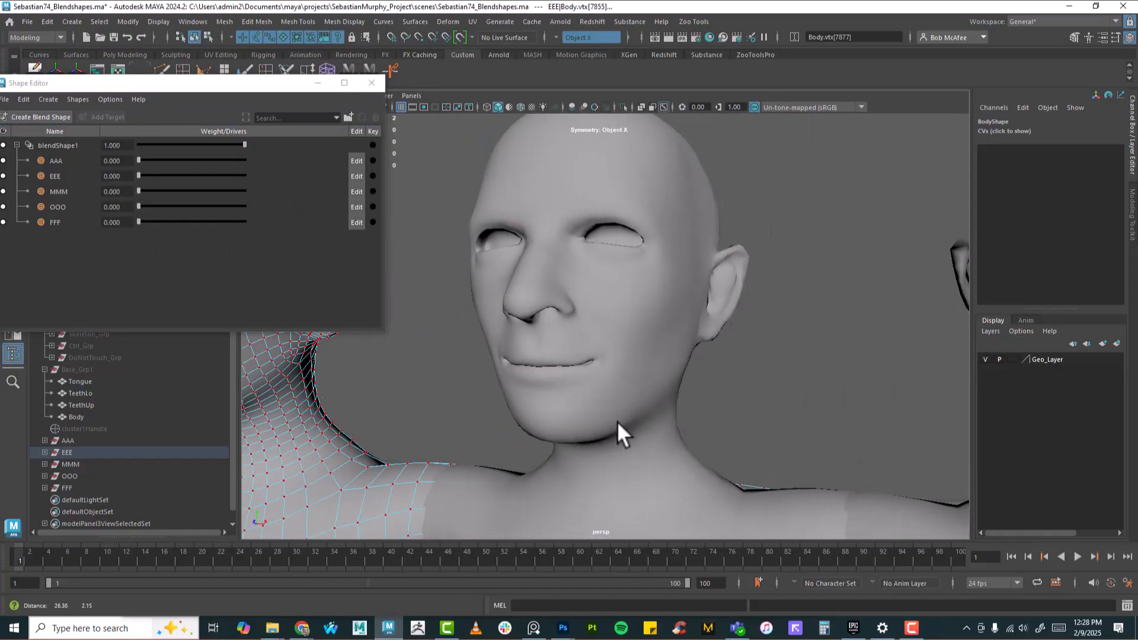
click(593, 373)
scroll(642, 398, up, 10)
alt+drag(660, 404, 718, 417)
alt+middle_drag(718, 418, 704, 382)
scroll(707, 381, up, 3)
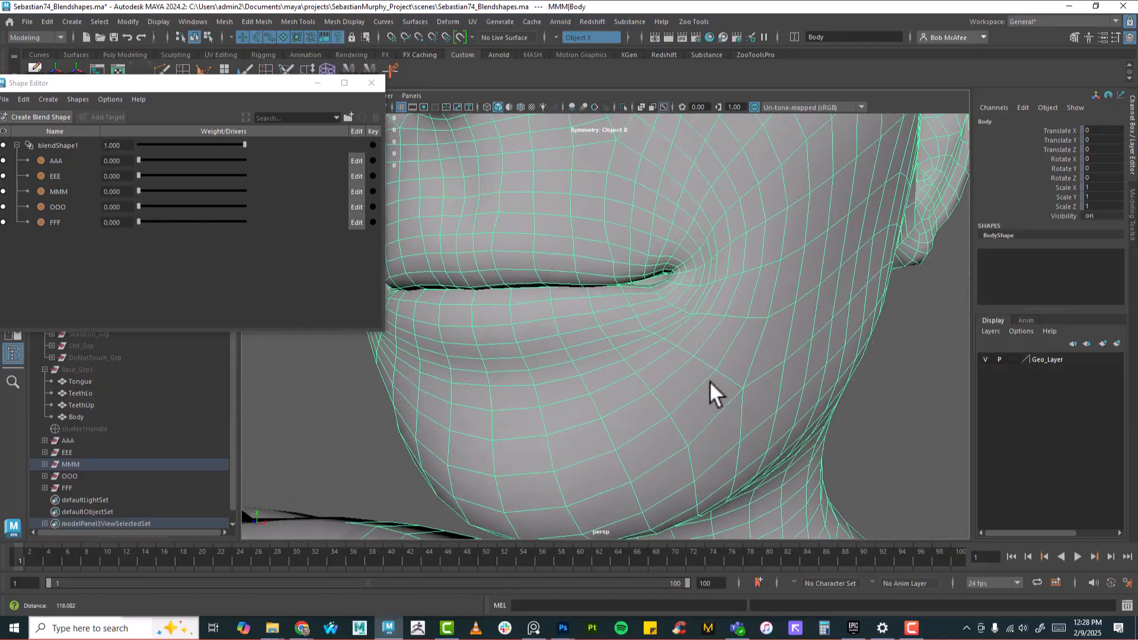
scroll(688, 343, up, 2)
right_drag(682, 290, 632, 296)
click(674, 293)
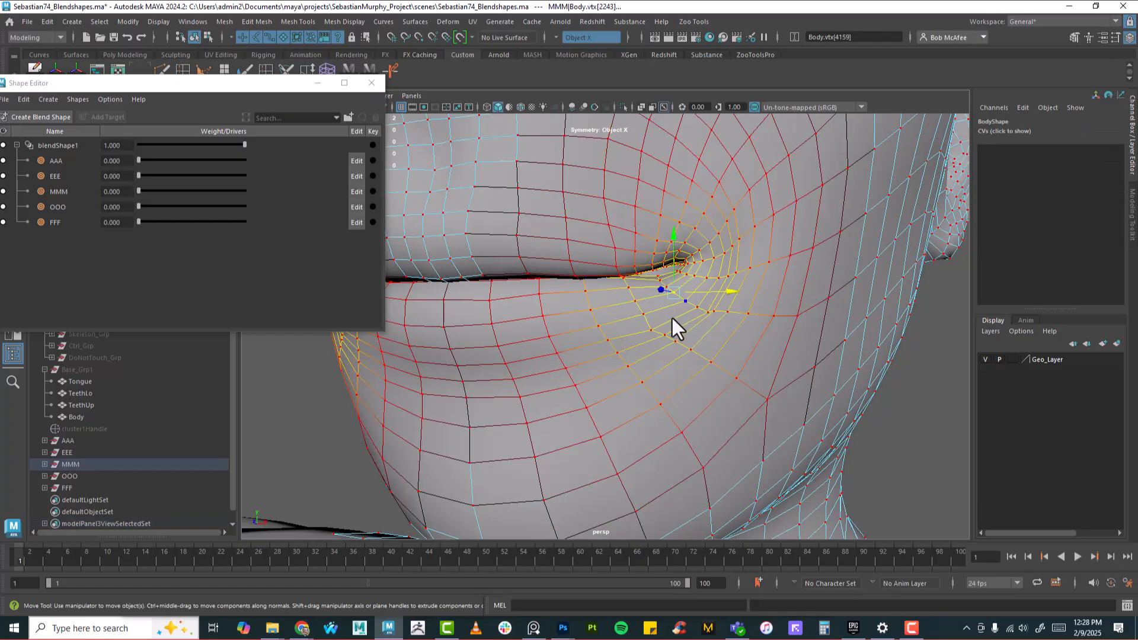
mouse_move(681, 245)
mouse_down()
mouse_move(677, 232)
mouse_move(676, 251)
mouse_up()
key(ctrl+z)
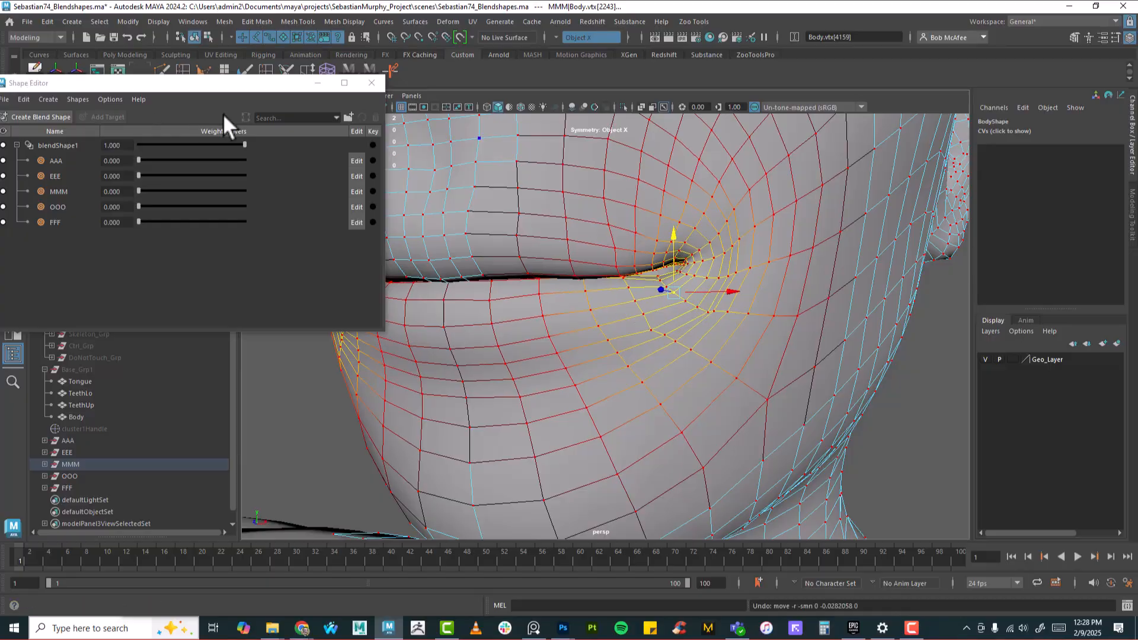
Step: Move the Shape Editor out of the way and open the Move tool's soft selection settings
drag(215, 86, 262, 334)
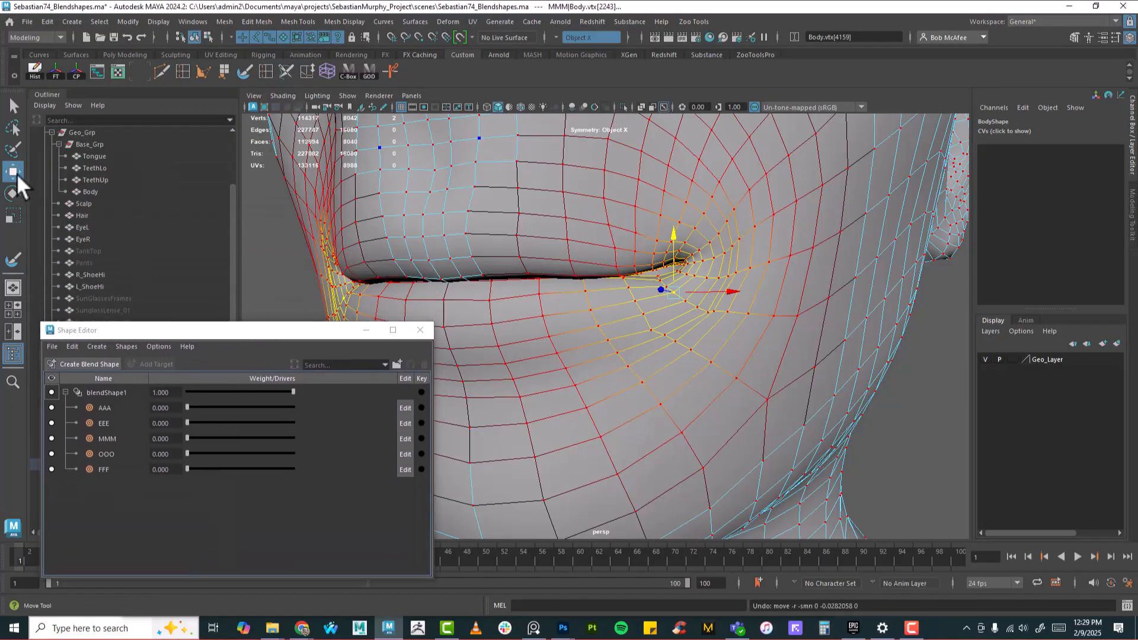
double_click(17, 173)
click(235, 375)
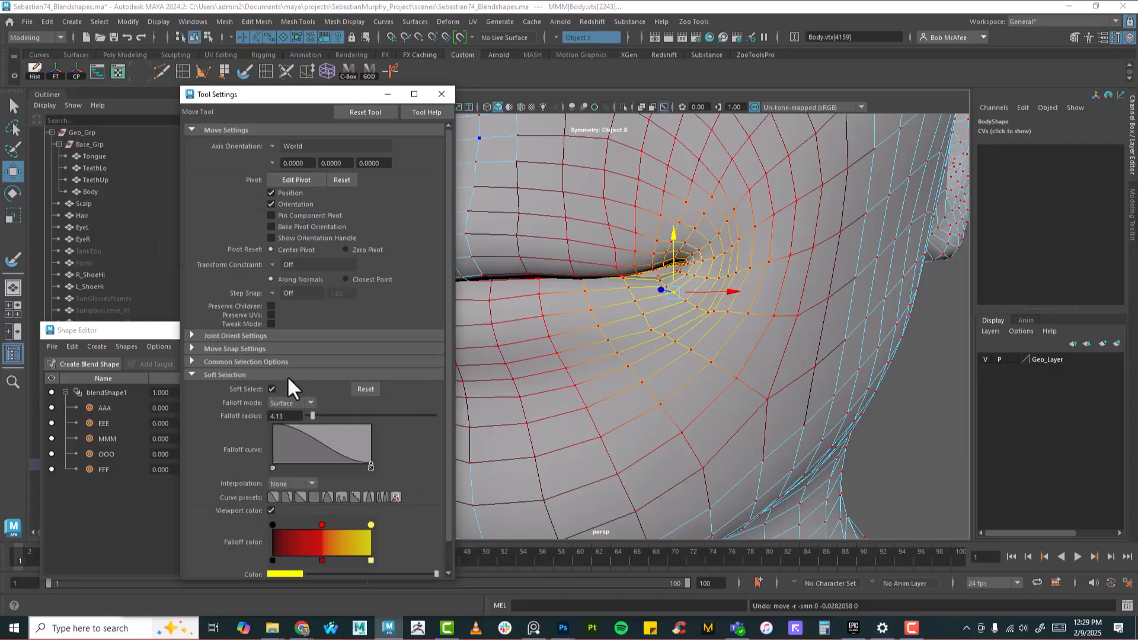
Step: Try moving the MMM mouth-corner vertex with Volume falloff, and restore the falloff mode to Surface
click(308, 402)
click(309, 402)
click(308, 402)
click(309, 403)
click(309, 403)
click(309, 403)
click(309, 403)
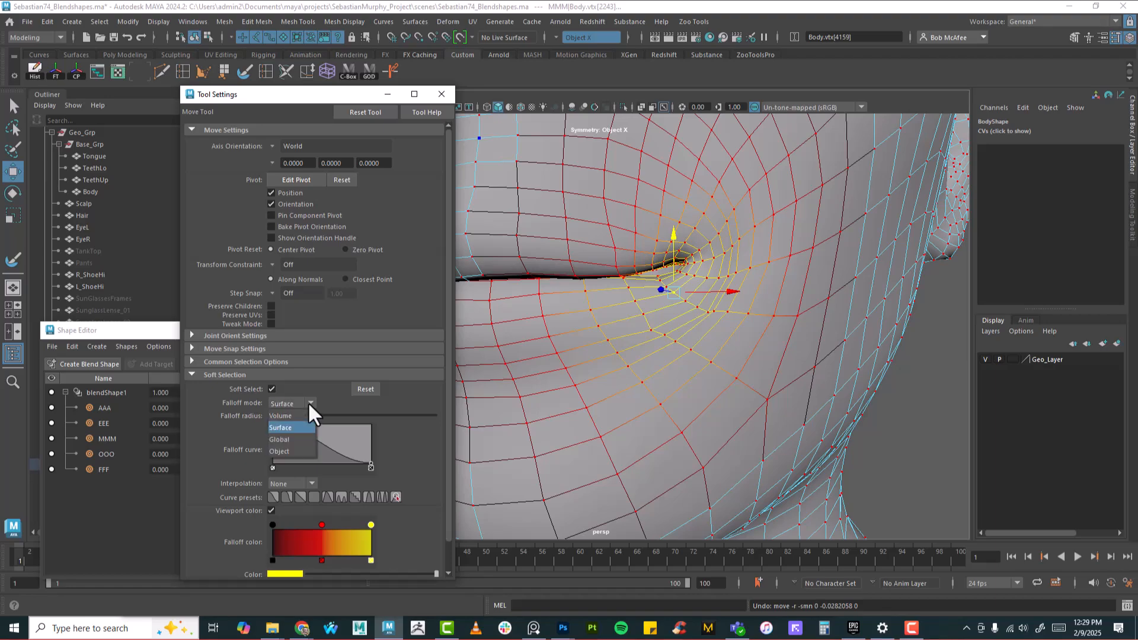
click(308, 402)
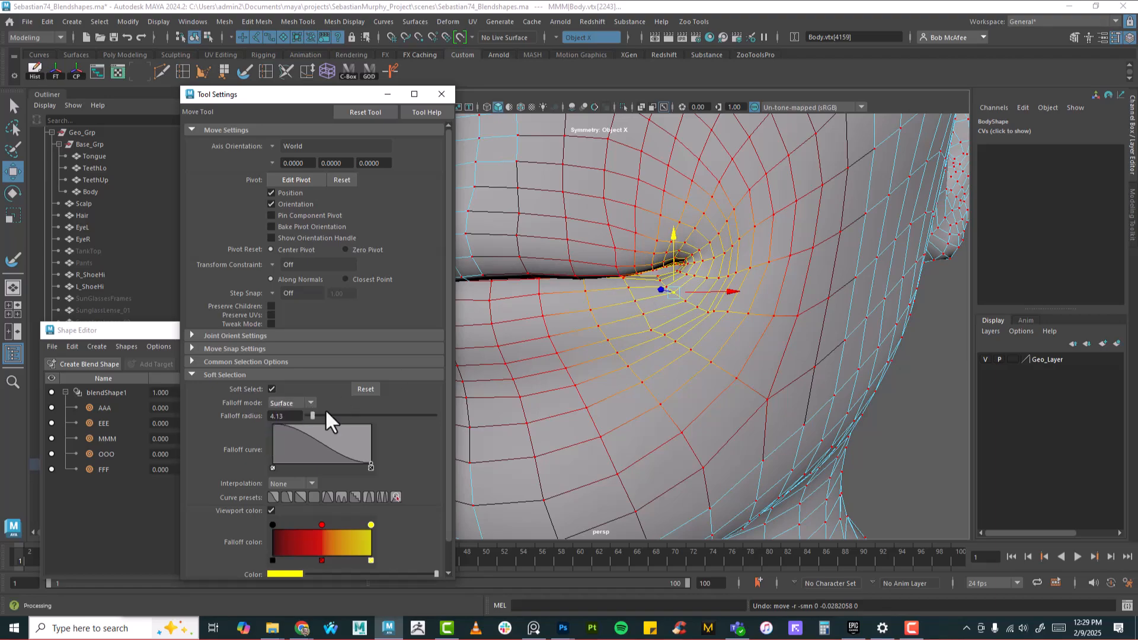
click(311, 403)
click(290, 419)
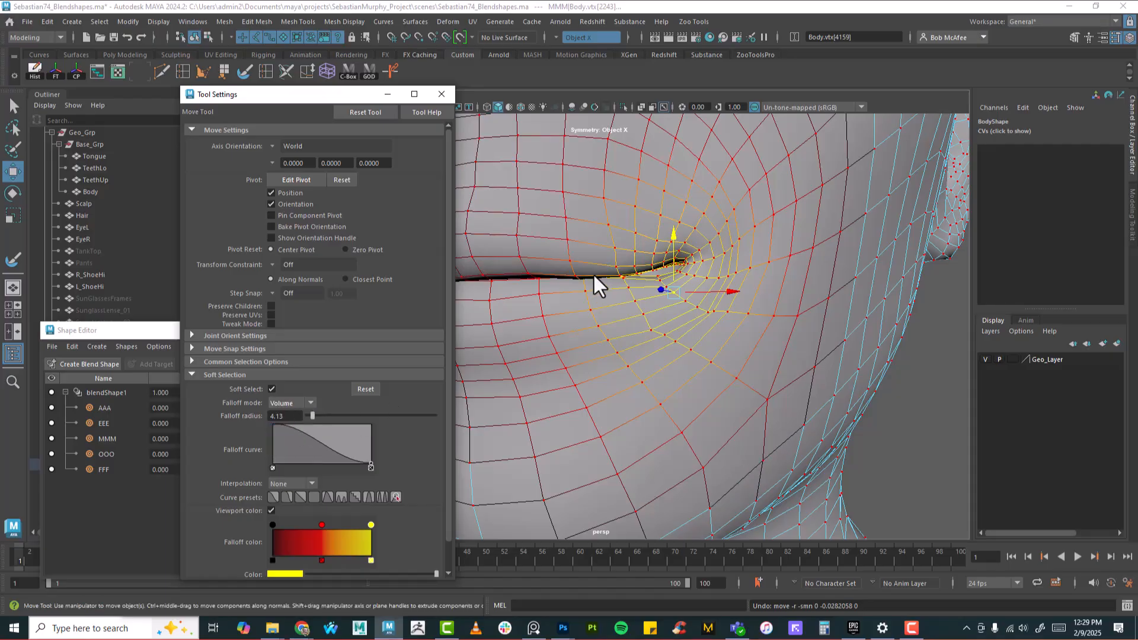
drag(675, 293, 674, 299)
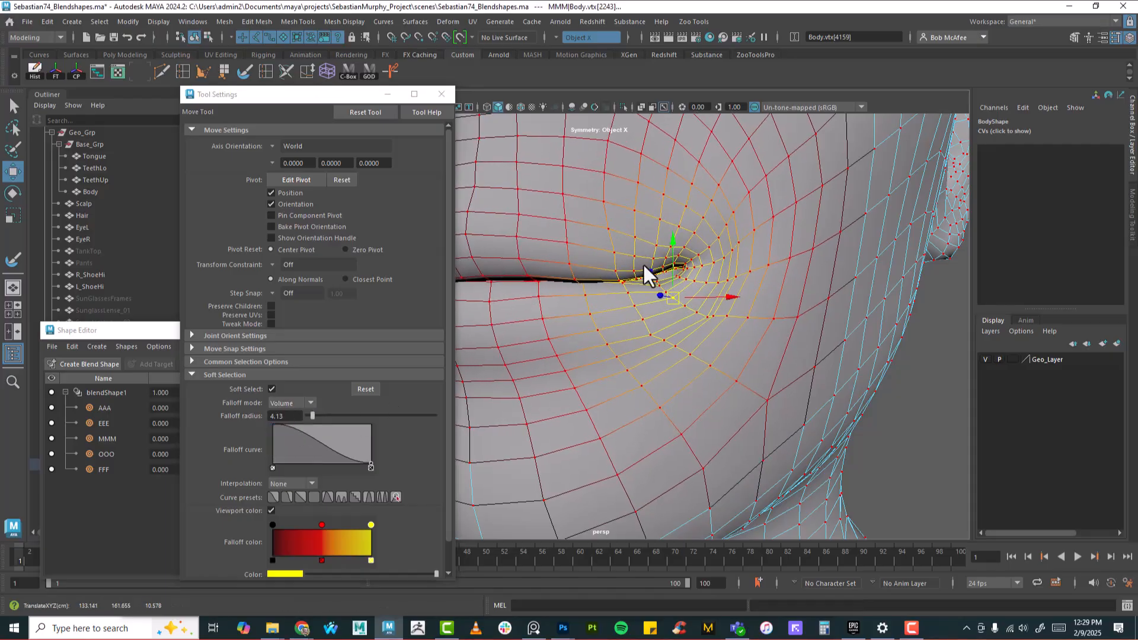
key(ctrl+z)
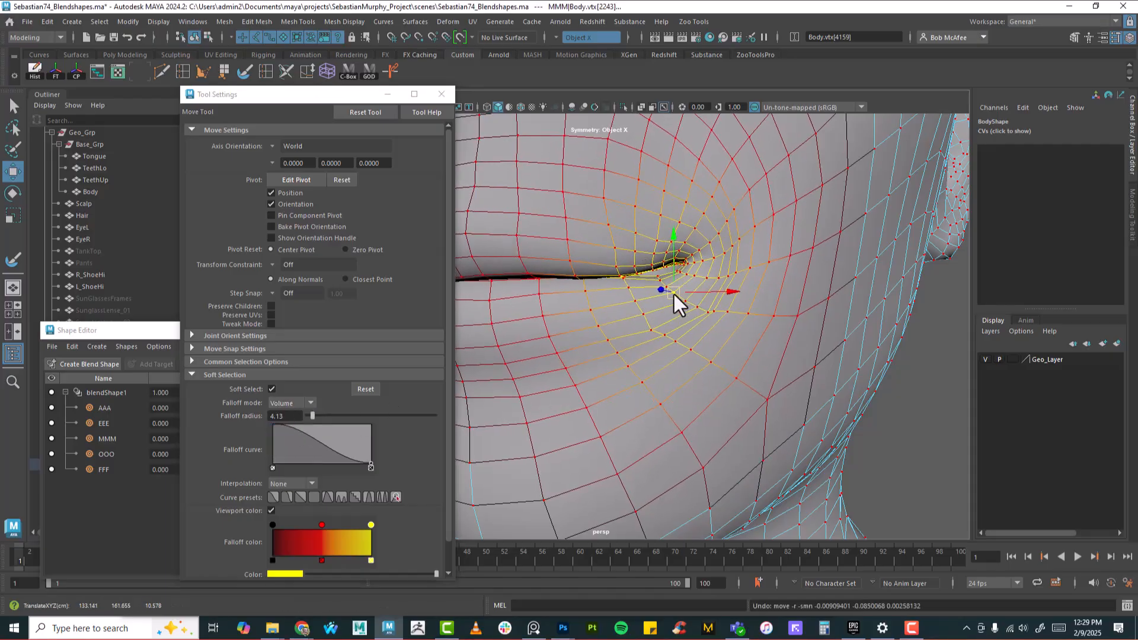
click(305, 403)
click(299, 428)
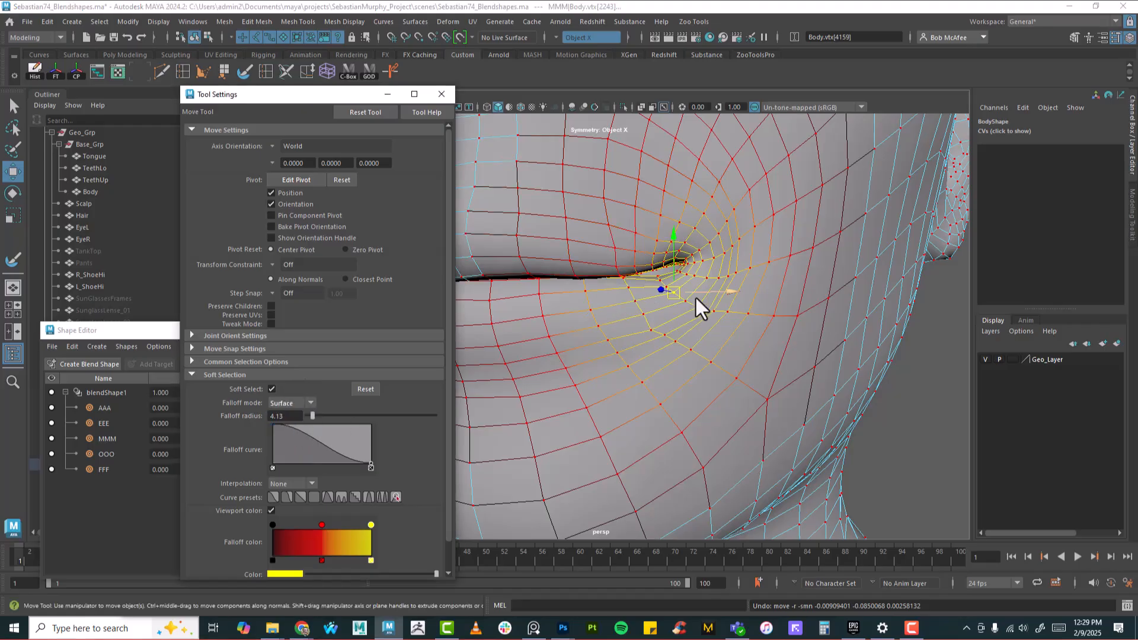
Step: Adjust the lip vertices at the MMM head's mouth corners, using Surface falloff with a radius of 1.11
drag(671, 301, 670, 268)
click(664, 261)
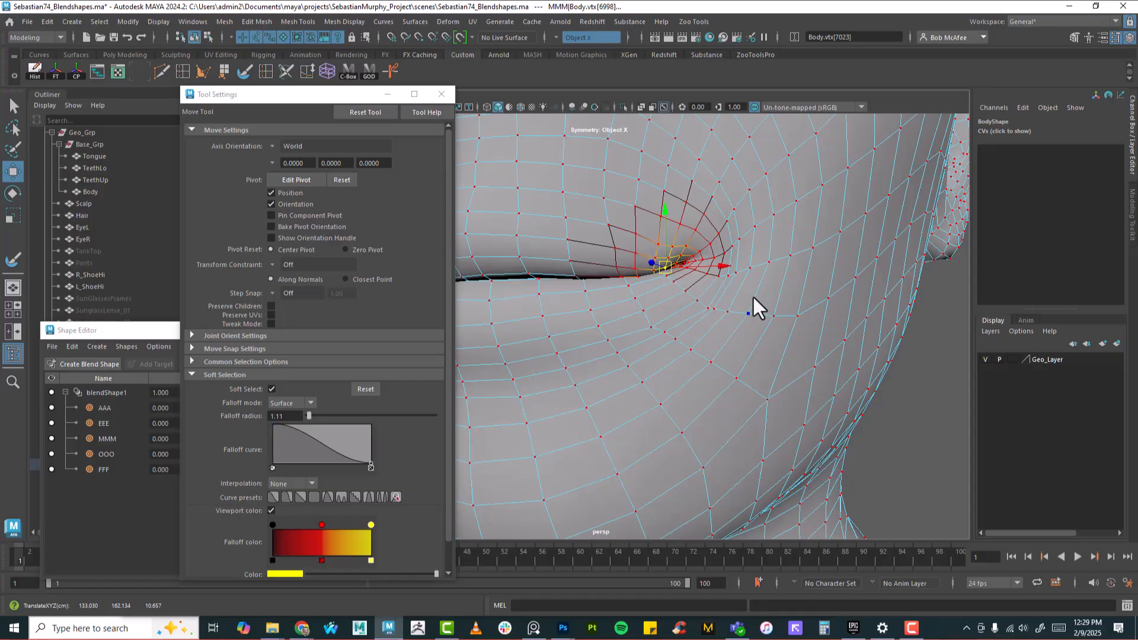
alt+right_drag(750, 297, 702, 291)
alt+drag(701, 291, 716, 311)
alt+right_drag(716, 311, 750, 319)
alt+middle_drag(750, 318, 710, 318)
alt+drag(710, 317, 748, 323)
alt+middle_drag(748, 324, 769, 297)
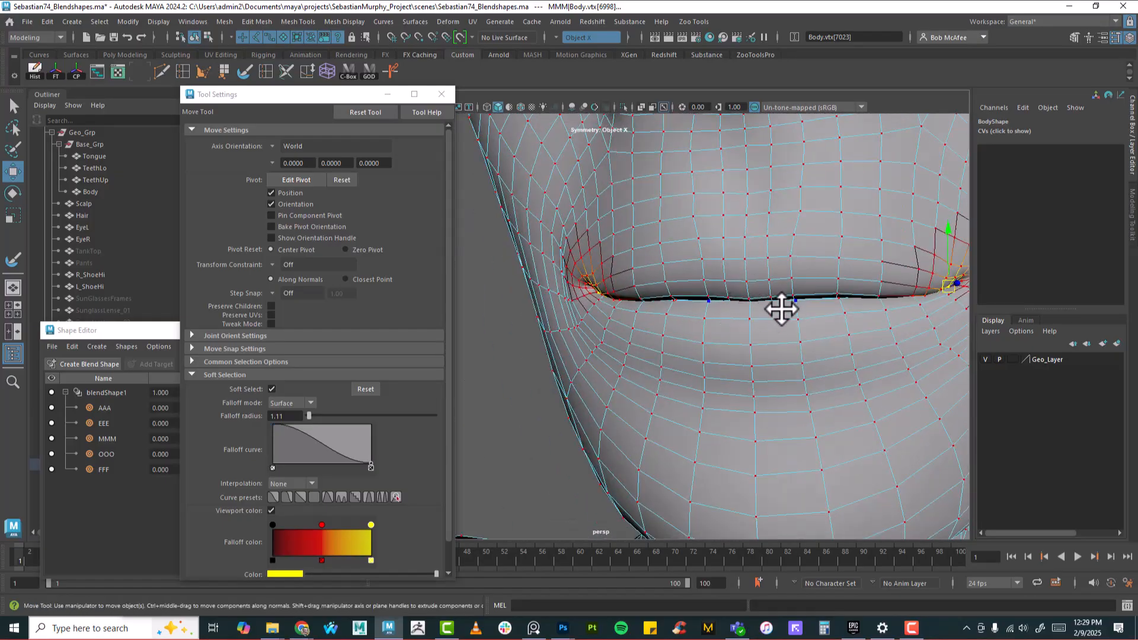
Step: Nudge the middle vertices of the MMM head's lower lip up to close the gap between the lips
click(796, 298)
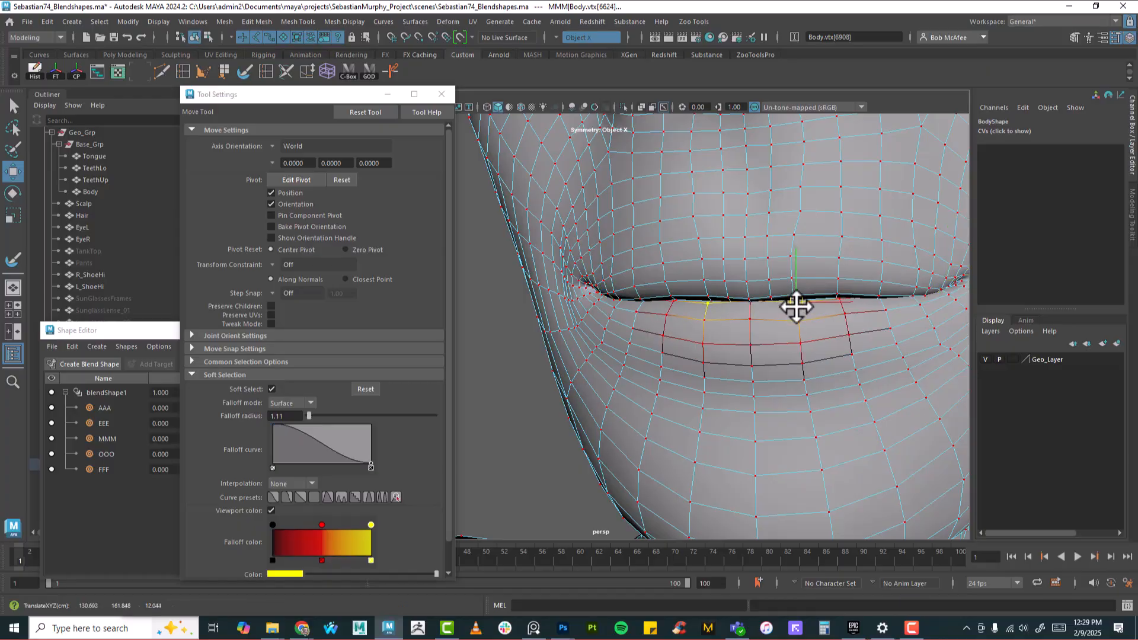
click(749, 301)
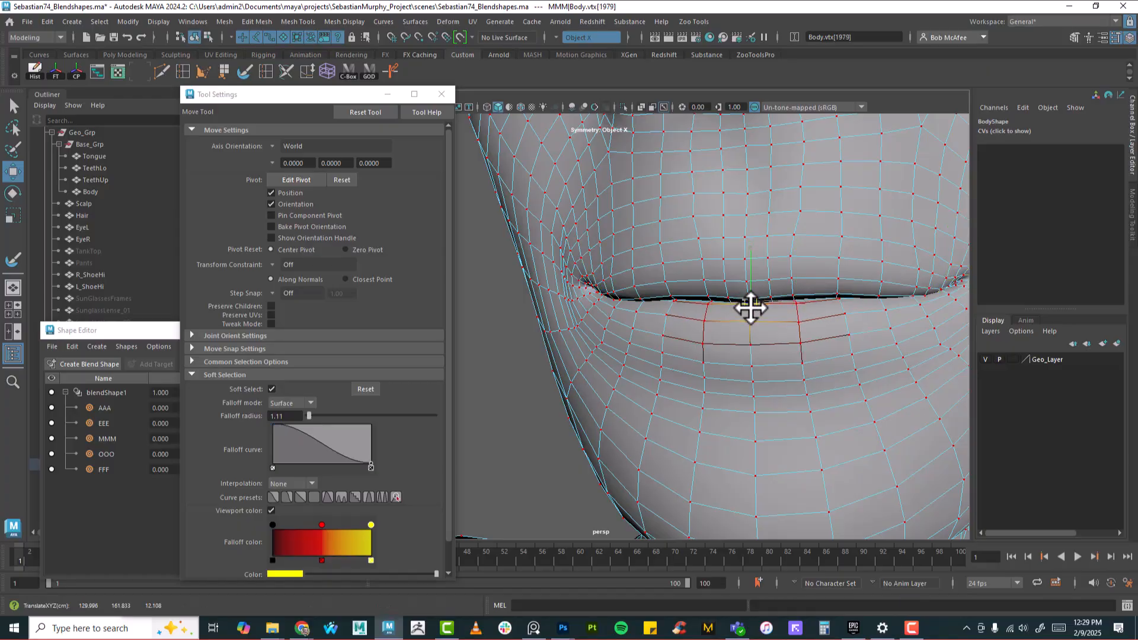
scroll(802, 292, down, 5)
scroll(787, 297, up, 5)
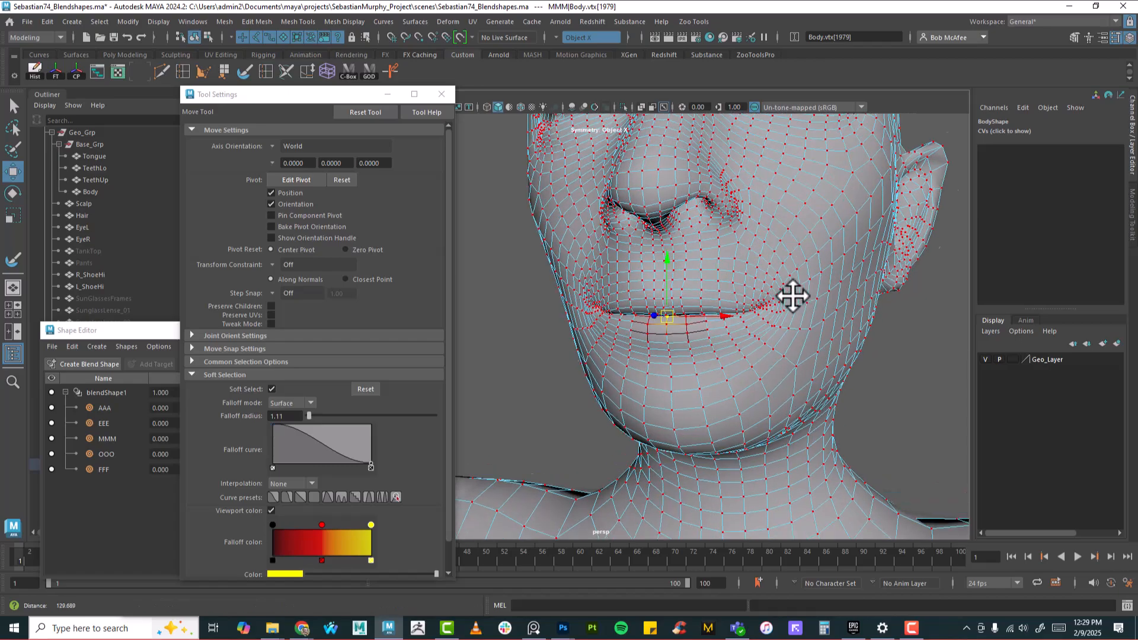
Step: Select the MMM head's mouth-corner vertices and adjust them with a falloff radius of 3.08
alt+middle_drag(872, 279, 823, 259)
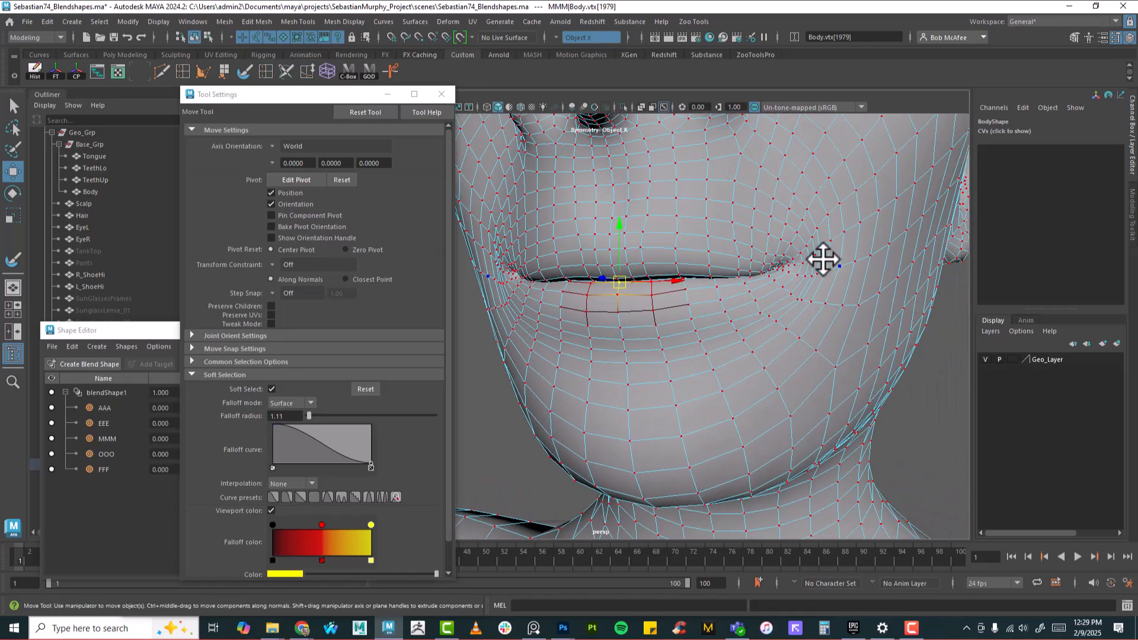
click(793, 266)
drag(790, 278, 923, 305)
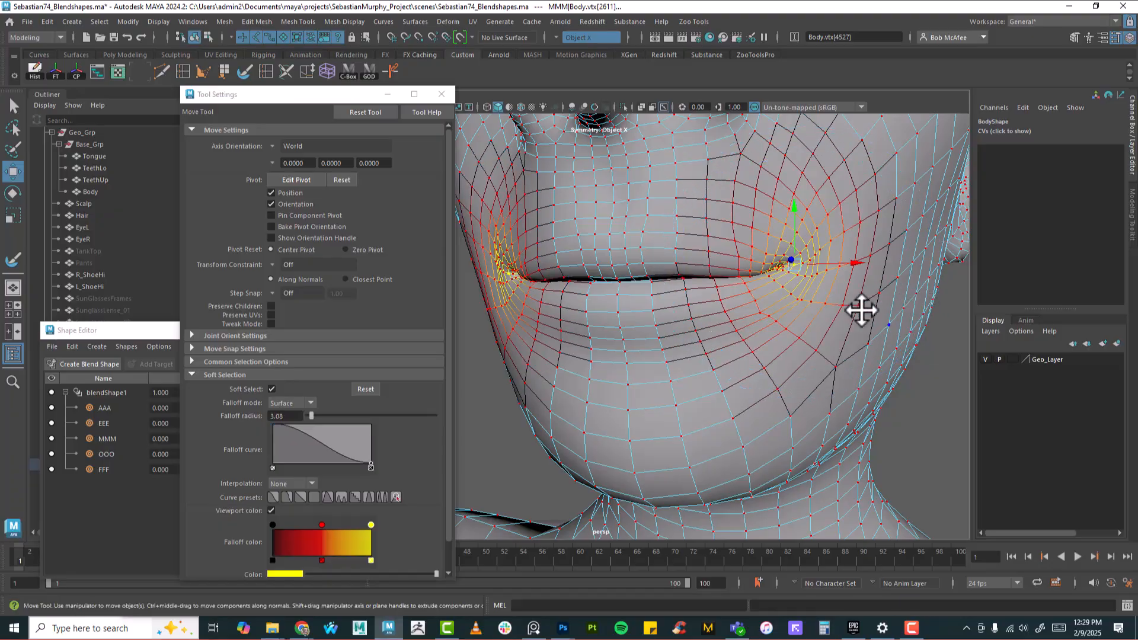
alt+right_drag(866, 302, 797, 300)
mouse_move(798, 300)
alt+mouse_down()
mouse_move(778, 307)
mouse_move(803, 286)
alt+mouse_up()
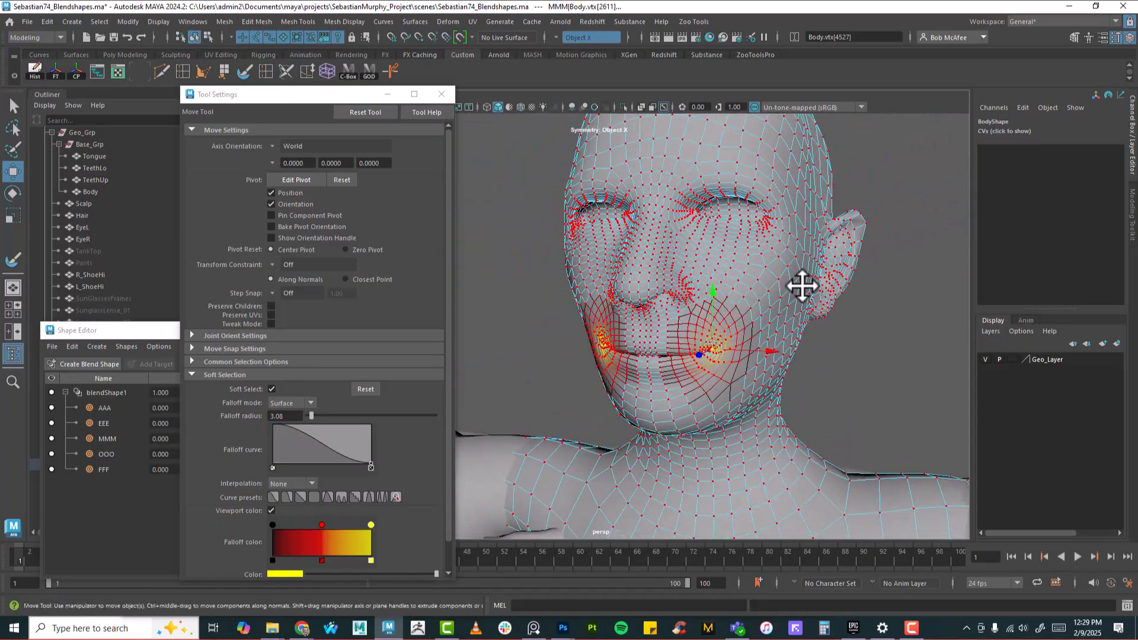
Step: Reshape the MMM head's mouth-corner and cheek vertices using a soft-selection falloff radius of 5.66
alt+drag(727, 365, 724, 345)
drag(689, 307, 721, 338)
key(b)
alt+drag(721, 386, 676, 370)
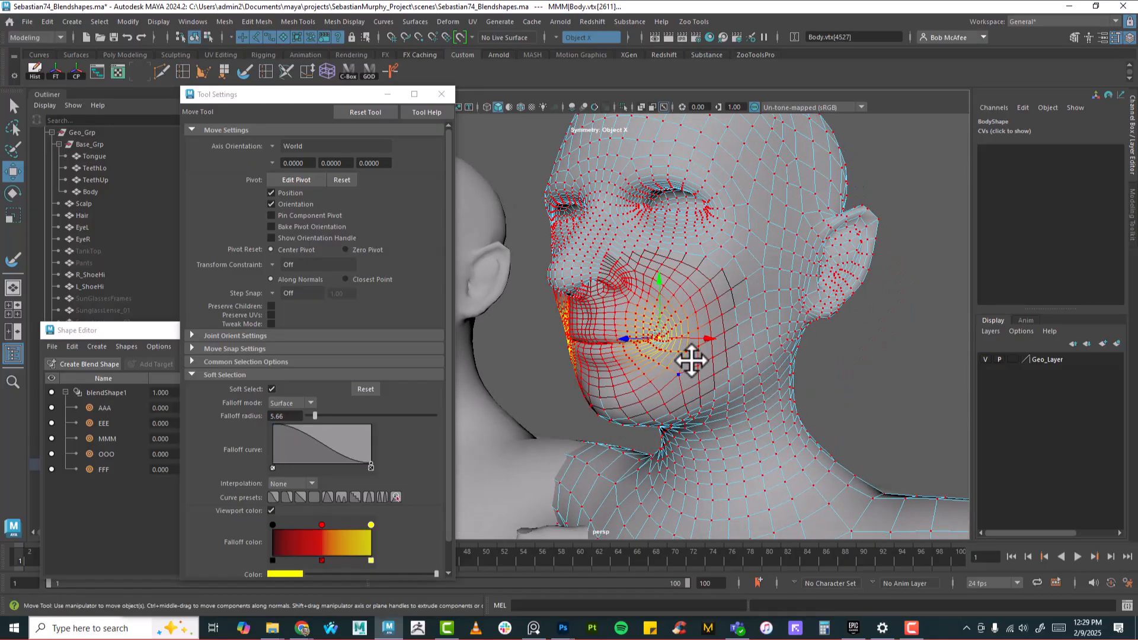
drag(672, 328, 746, 335)
click(751, 310)
drag(805, 312, 801, 310)
alt+middle_drag(851, 300, 826, 305)
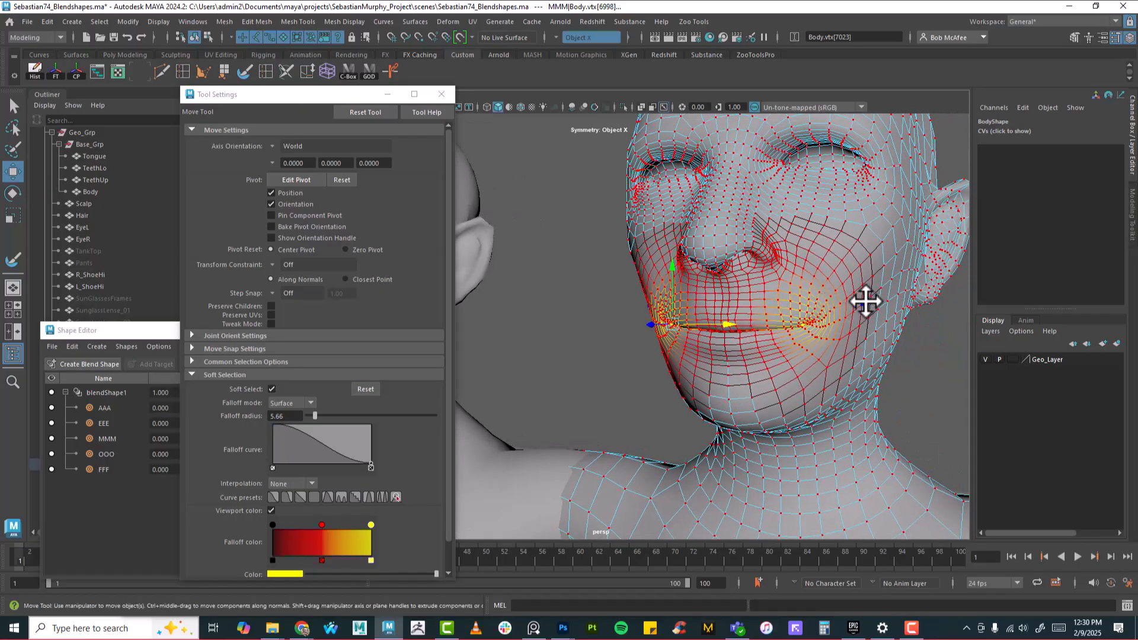
click(864, 303)
drag(924, 305, 926, 306)
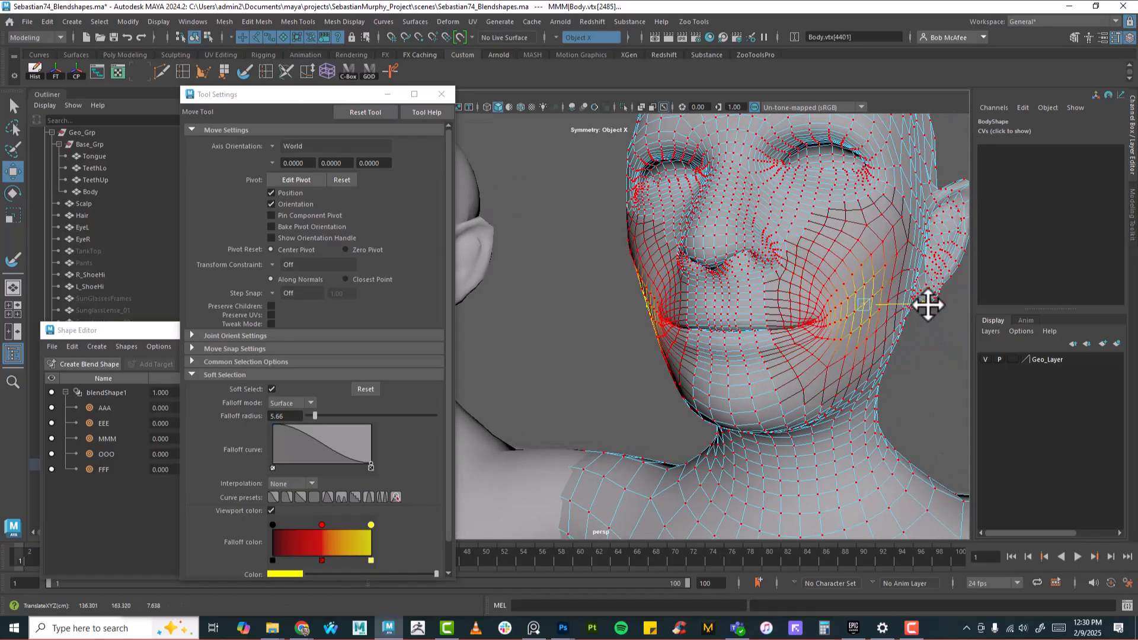
Step: Preview the MMM blend shape on the main character by scrubbing its weight, and return the weight to 0
scroll(803, 335, down, 5)
alt+middle_drag(625, 325, 821, 347)
alt+right_drag(675, 333, 936, 382)
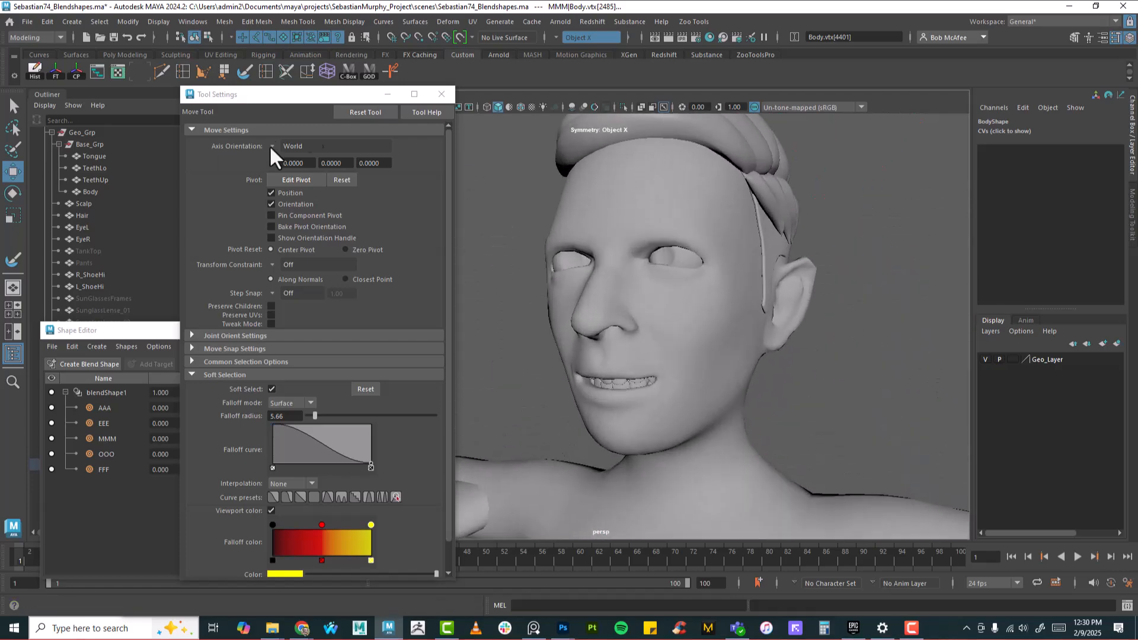
click(136, 331)
drag(191, 435, 101, 424)
Step: Switch the OOO head to vertex editing, select its mouth-corner vertices and adjust them sideways
alt+right_drag(759, 319, 539, 299)
alt+middle_drag(683, 308, 524, 285)
alt+middle_drag(786, 332, 556, 358)
alt+drag(556, 358, 743, 360)
alt+right_drag(748, 372, 780, 343)
mouse_move(778, 344)
alt+middle_down()
mouse_move(670, 358)
mouse_move(797, 349)
alt+middle_up()
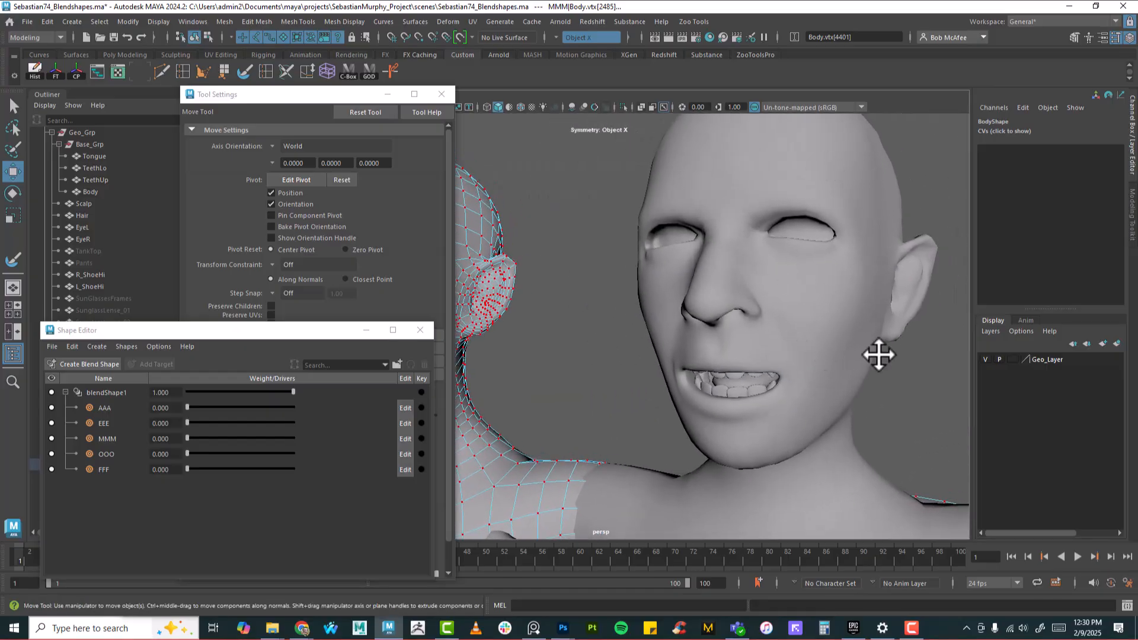
scroll(797, 350, up, 6)
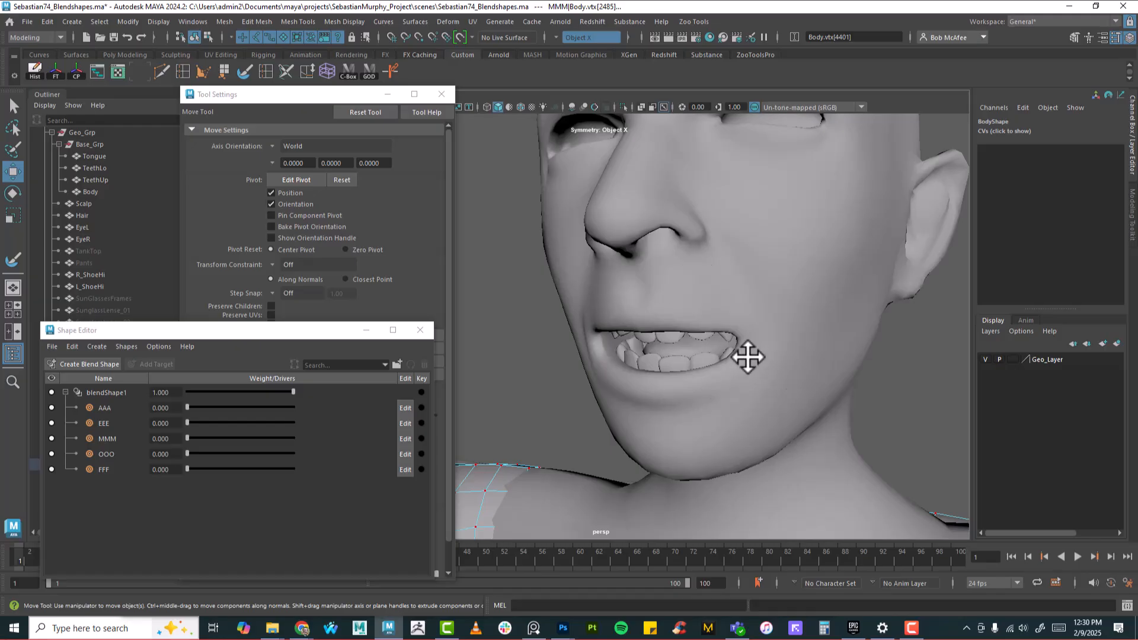
click(742, 326)
right_drag(759, 306, 681, 287)
click(742, 346)
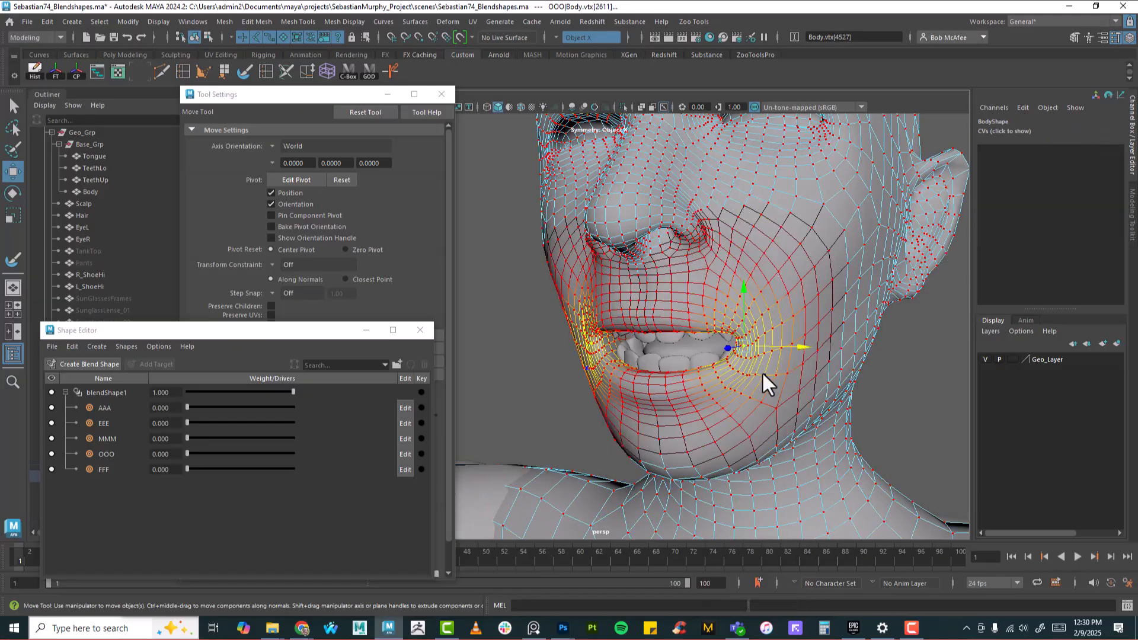
key(f)
alt+right_drag(760, 364, 329, 358)
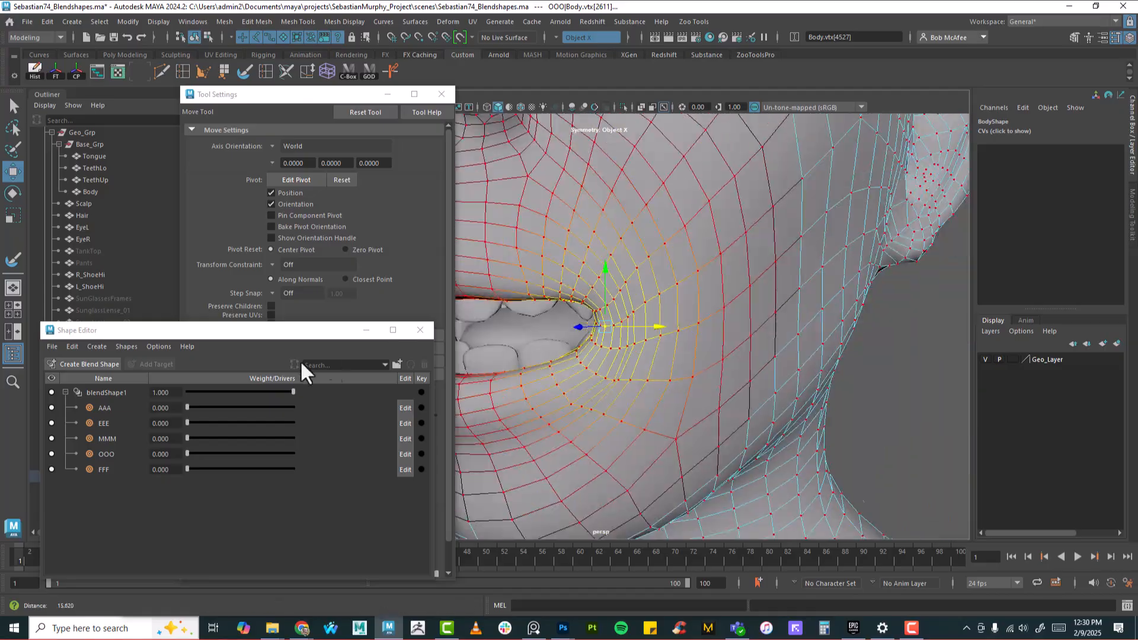
alt+drag(645, 342, 741, 355)
drag(694, 332, 777, 332)
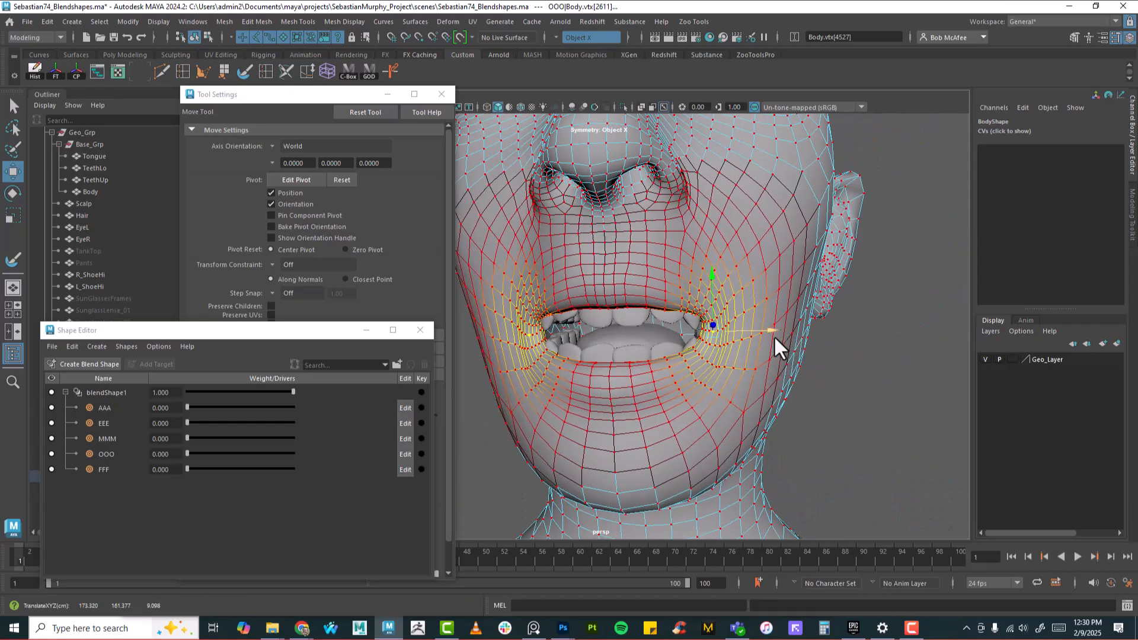
Step: Select the middle vertex of the OOO head's upper lip and move it along the head's depth axis
key(e)
alt+drag(745, 354, 838, 338)
alt+drag(660, 281, 633, 249)
mouse_move(676, 321)
mouse_down()
mouse_move(655, 331)
mouse_move(680, 310)
mouse_move(840, 324)
mouse_up()
key(w)
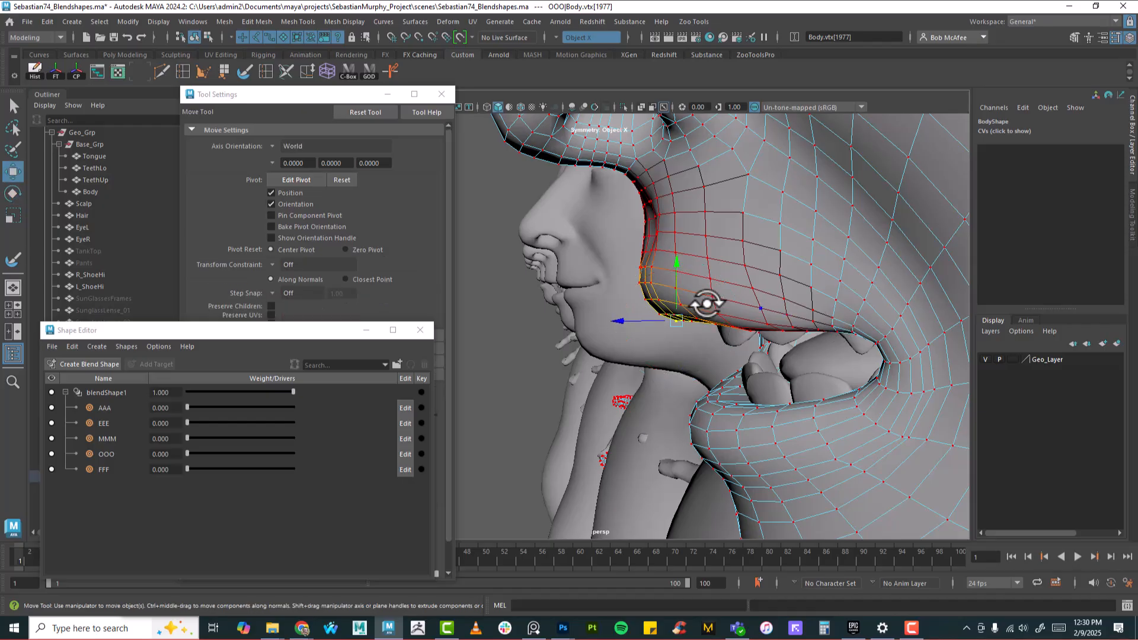
mouse_move(649, 321)
mouse_down()
mouse_move(625, 323)
mouse_move(632, 270)
mouse_move(790, 310)
mouse_move(730, 341)
mouse_up()
Step: Rotate the middle vertices of the OOO head's upper and lower lips, adjusting the soft-selection radius
key(e)
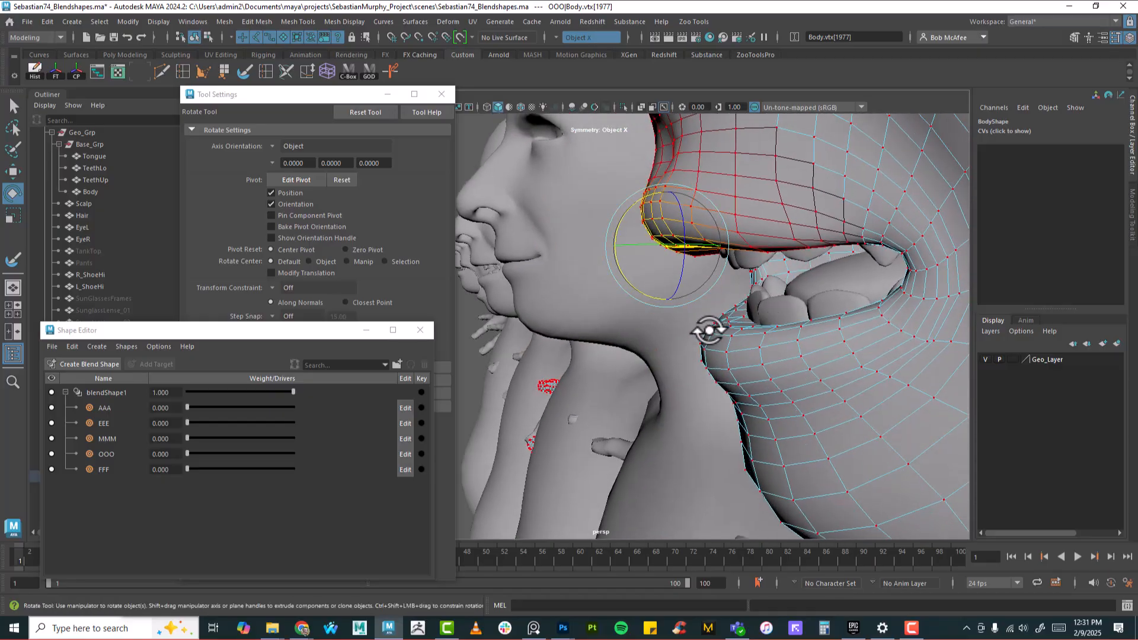
click(708, 332)
drag(673, 300, 660, 317)
key(b)
drag(728, 332, 918, 339)
drag(674, 297, 671, 306)
alt+drag(782, 359, 778, 416)
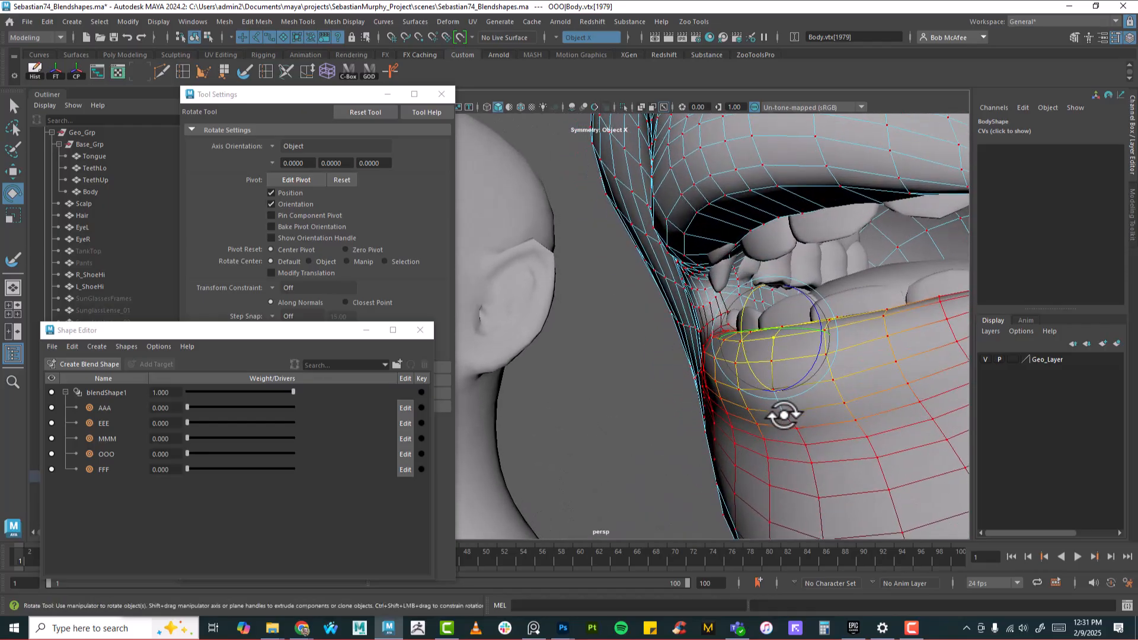
click(799, 418)
Step: Move the OOO head's lower-lip vertices near the mouth corners to smooth the lip edge
alt+drag(881, 393, 920, 354)
key(w)
click(841, 337)
drag(841, 328, 812, 315)
click(801, 329)
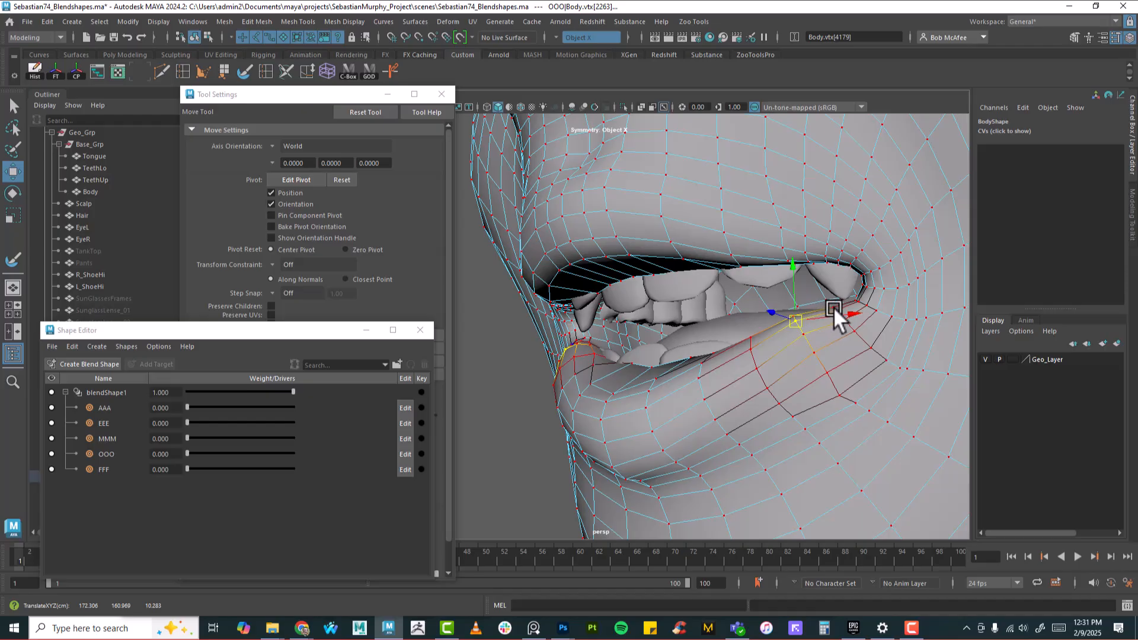
click(832, 308)
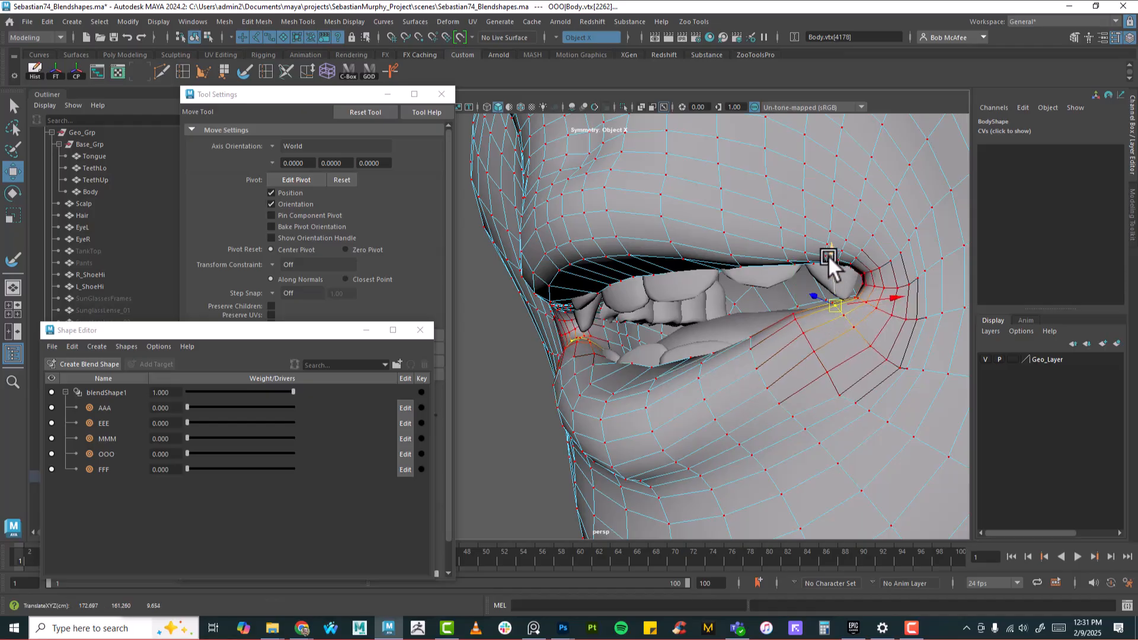
Step: Pull the OOO head's upper-lip end vertices down to the lower lip and tidy the mouth-corner vertices
click(823, 254)
drag(824, 261, 849, 291)
click(851, 274)
click(859, 311)
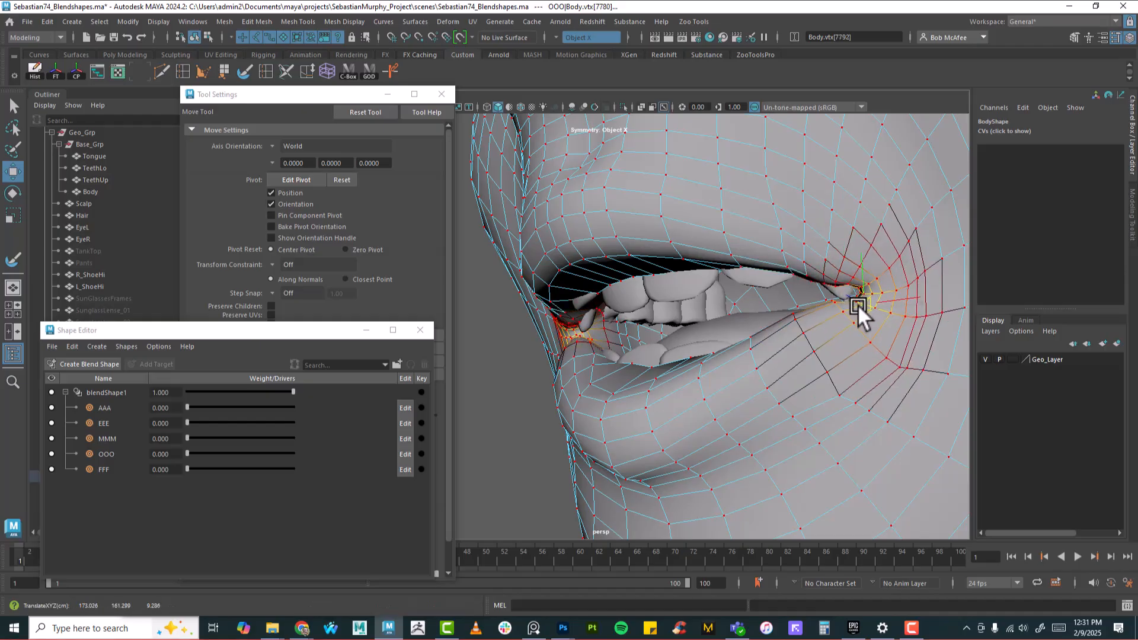
click(832, 277)
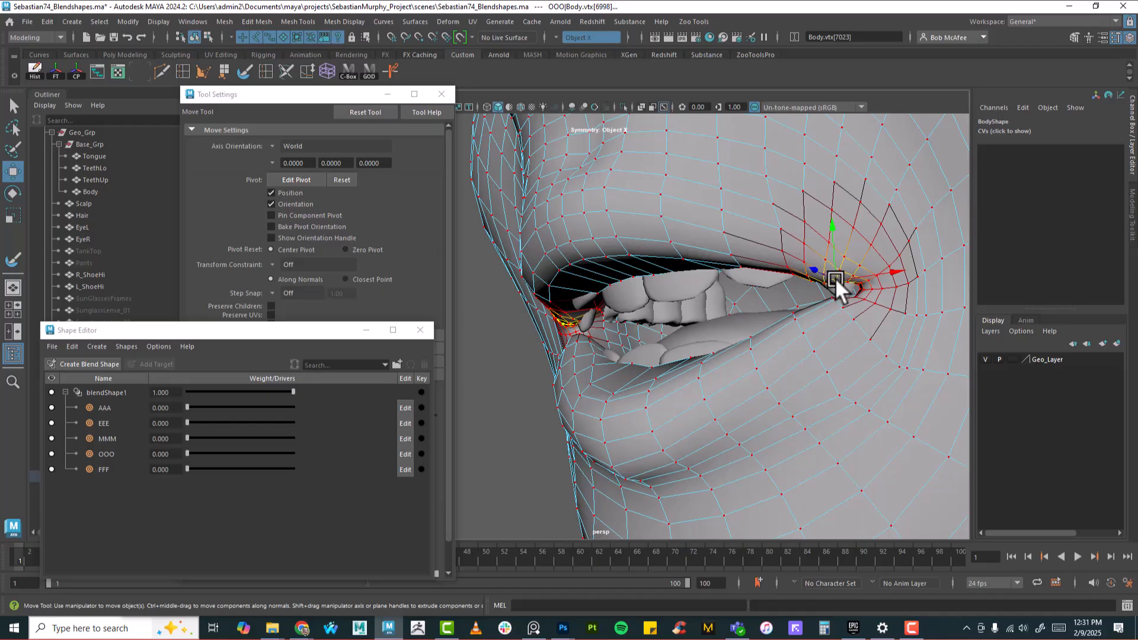
click(856, 296)
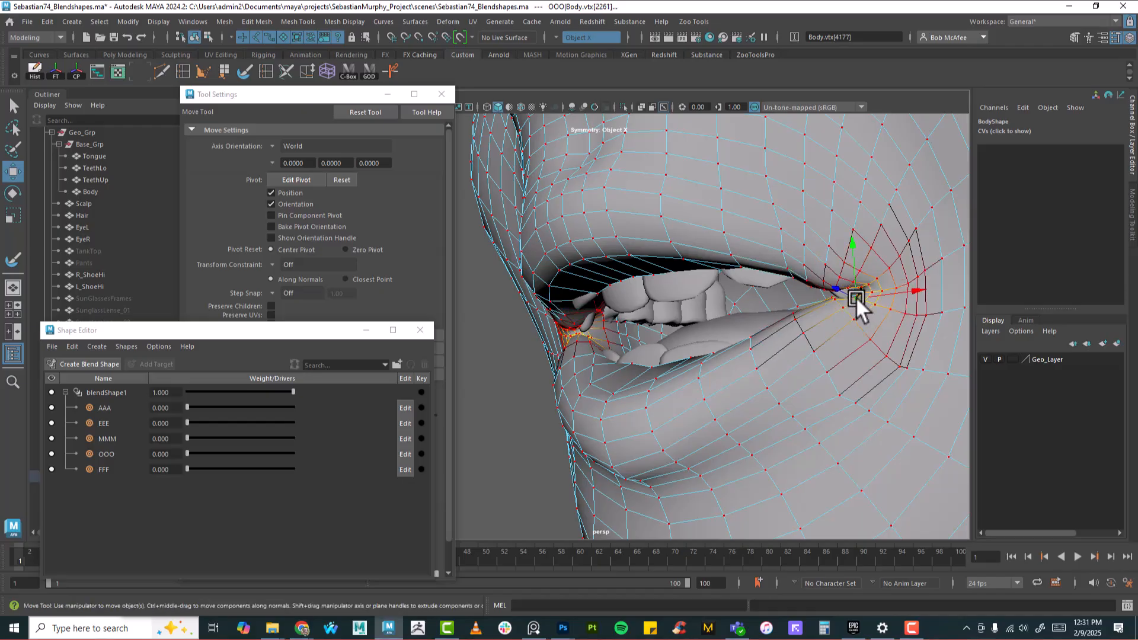
drag(855, 297, 855, 289)
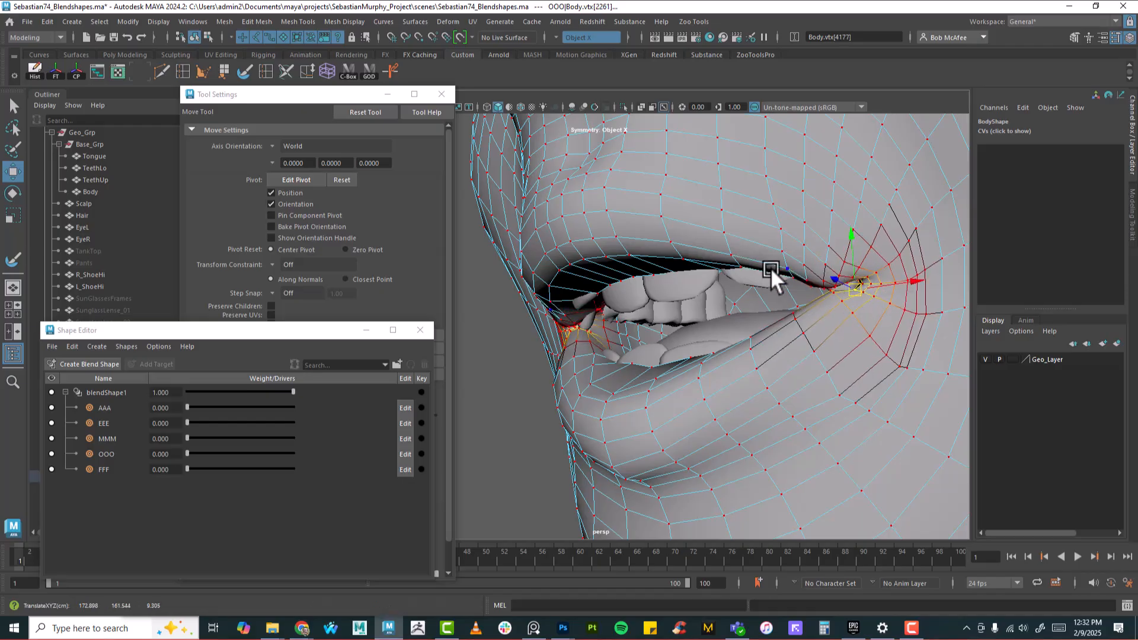
Step: Move the OOO head's upper- and lower-lip vertices just inside the mouth corners to narrow the opening
click(790, 269)
drag(789, 270, 744, 321)
click(793, 308)
click(752, 333)
click(783, 284)
drag(781, 286, 631, 361)
alt+right_drag(631, 361, 872, 398)
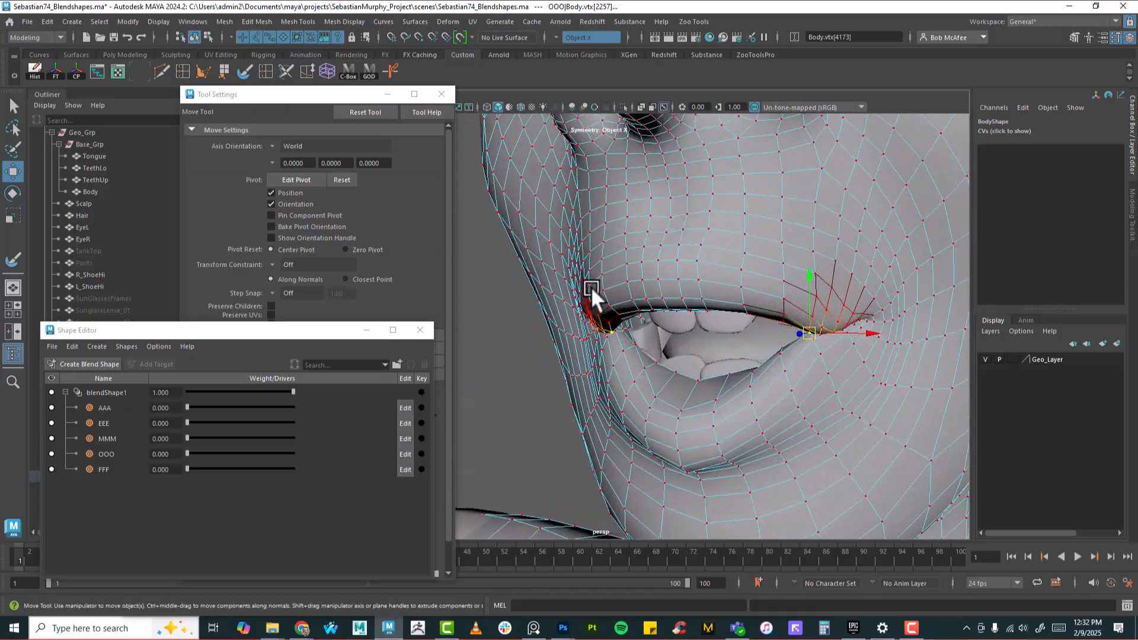
Step: Adjust the middle of the OOO head's upper lip with a changed soft-selection radius
alt+drag(703, 336, 742, 325)
click(652, 314)
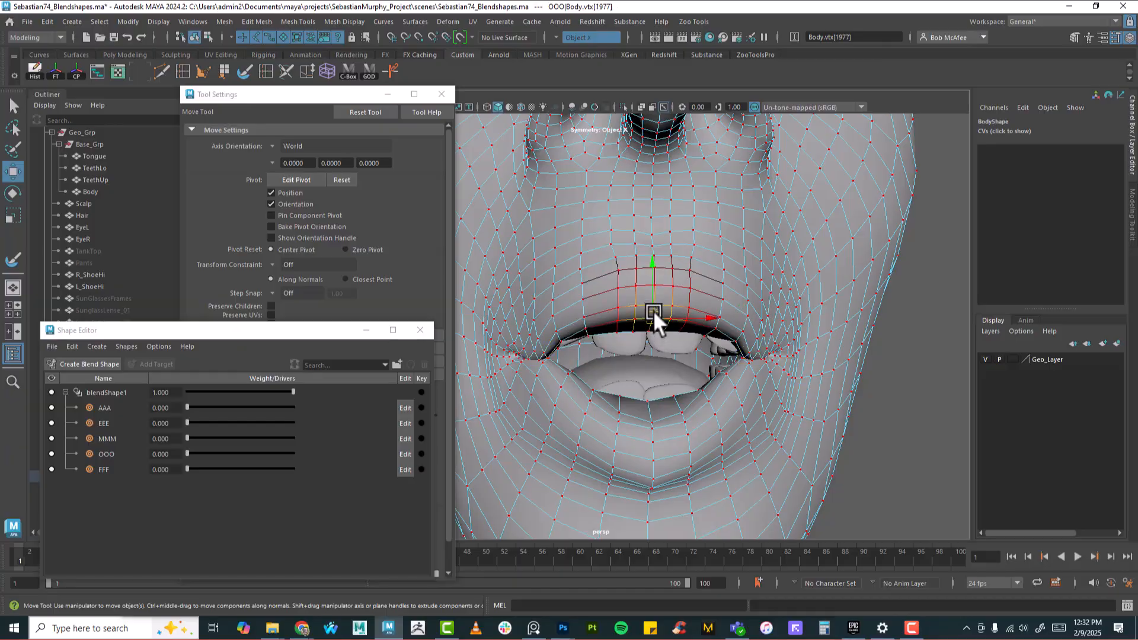
key(b)
drag(636, 293, 707, 302)
drag(653, 264, 824, 331)
Step: Refine the vertices along the sides of the OOO head's upper and lower lips with a falloff radius of 1.78
click(646, 331)
click(705, 332)
click(788, 312)
key(b)
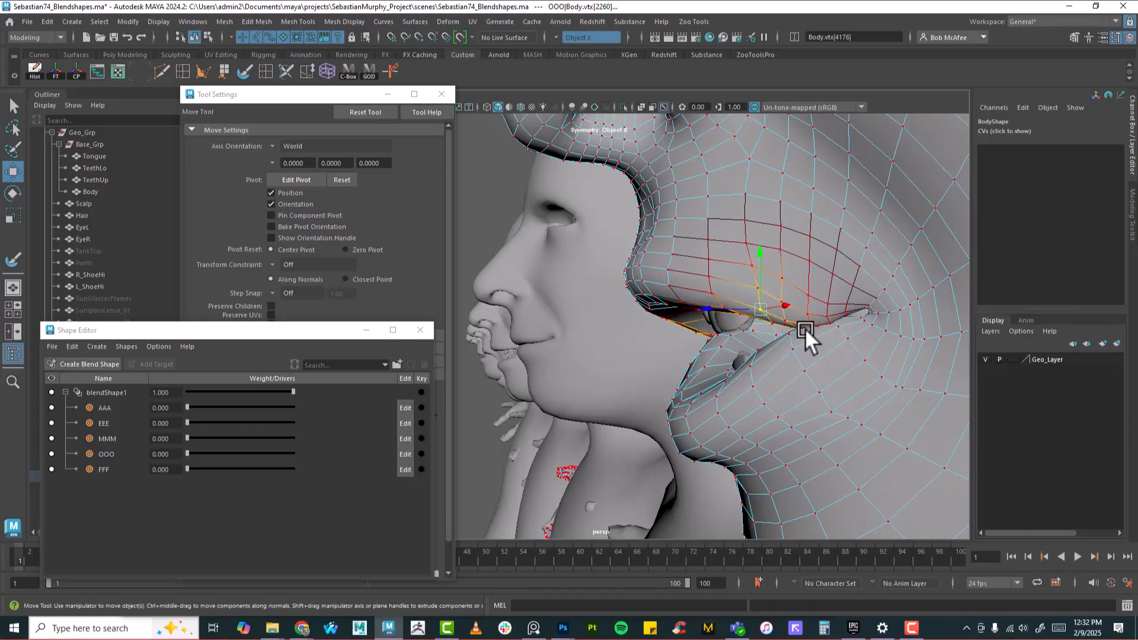
drag(748, 310, 757, 322)
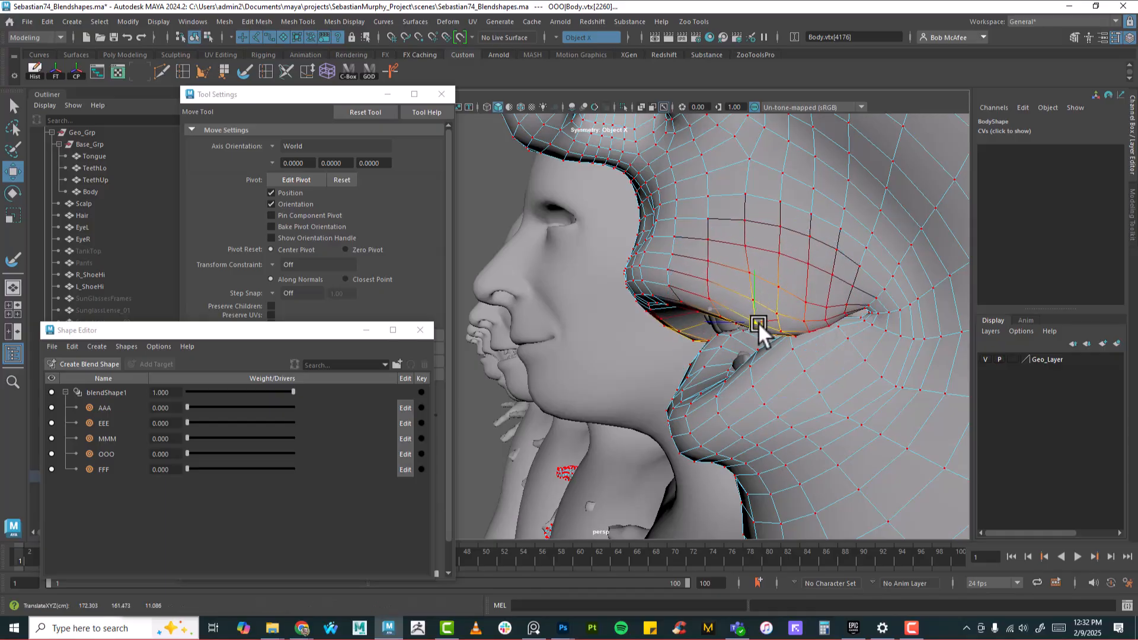
click(790, 346)
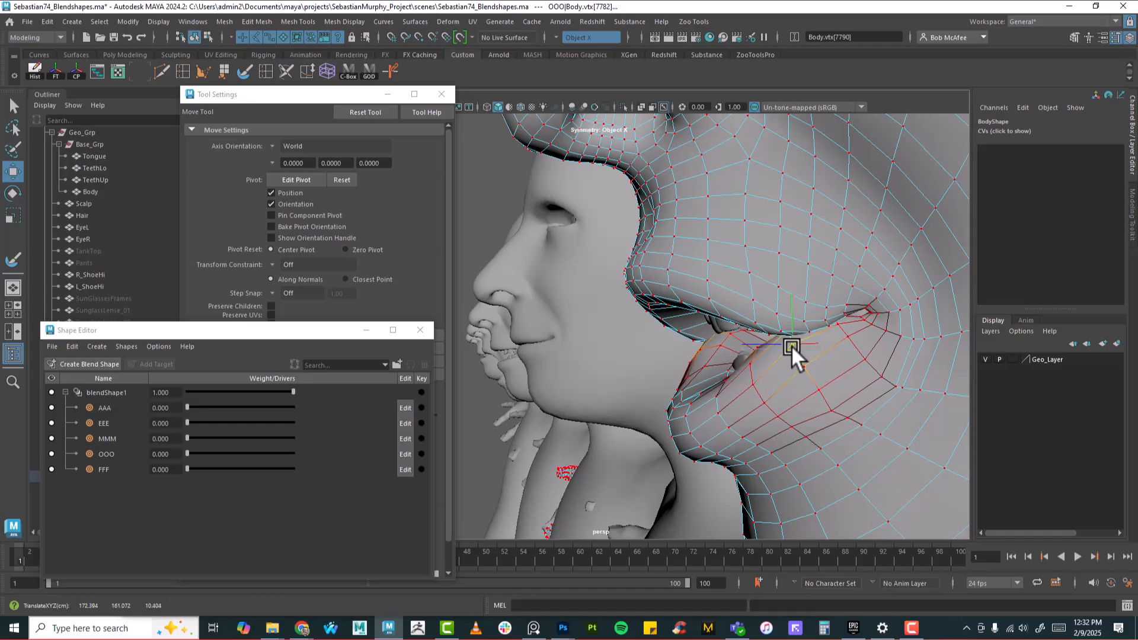
Step: Set the OOO blend shape weight to 1.000 on the main character
alt+drag(831, 347, 700, 329)
mouse_move(568, 308)
alt+mouse_down()
mouse_move(669, 355)
mouse_move(533, 401)
mouse_move(914, 372)
alt+mouse_up()
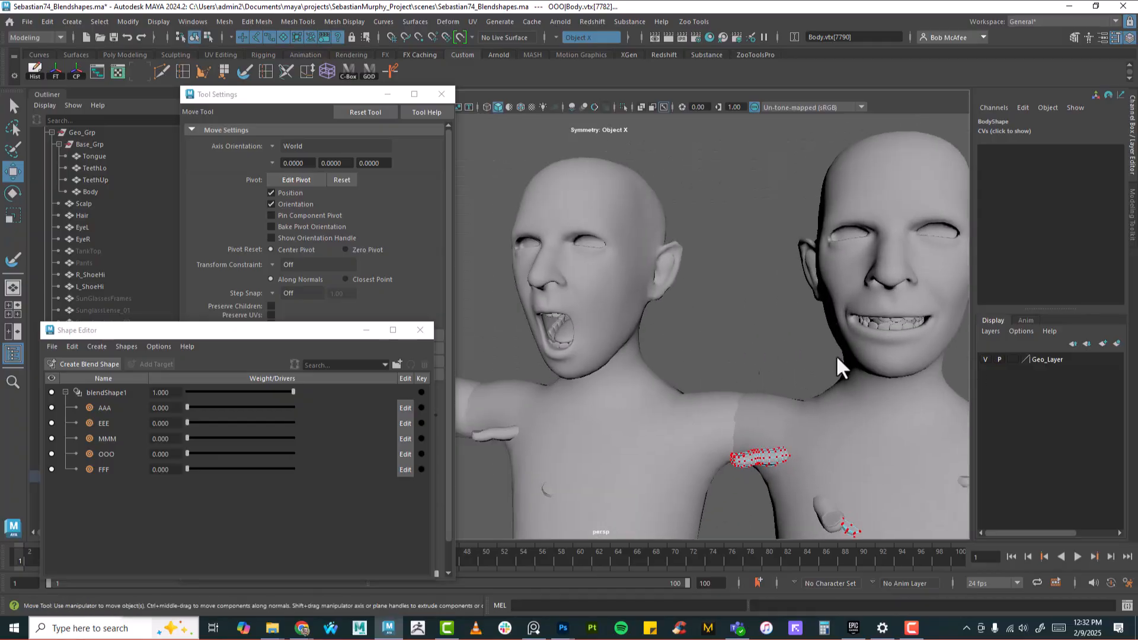
alt+middle_drag(682, 365, 766, 372)
alt+right_drag(657, 356, 713, 357)
alt+middle_drag(602, 363, 722, 368)
alt+drag(581, 318, 542, 320)
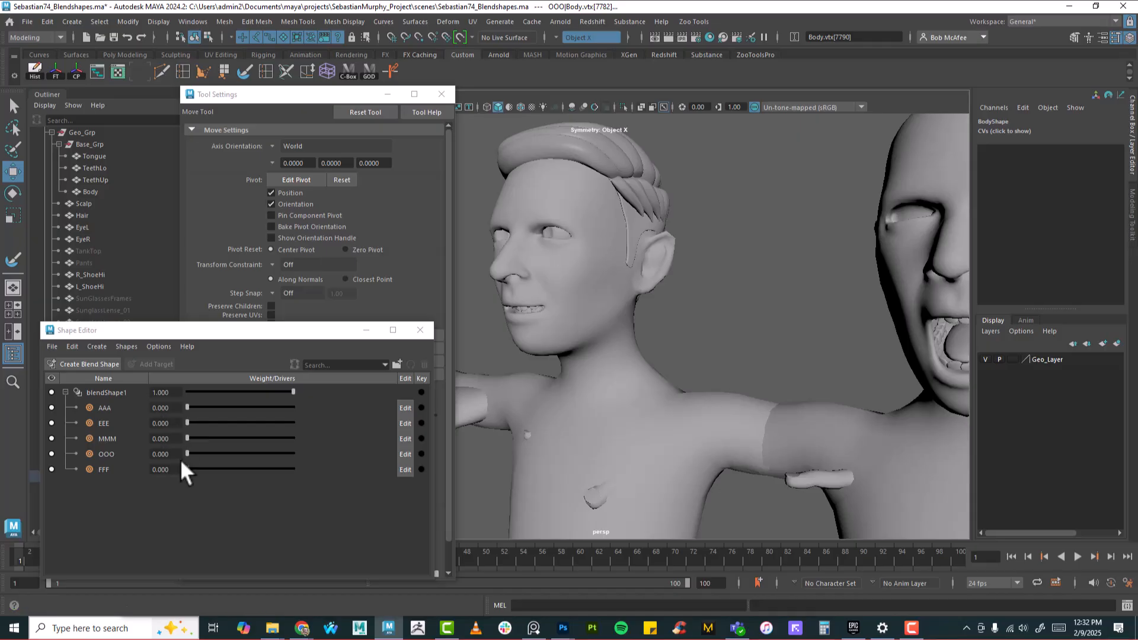
drag(187, 453, 359, 440)
drag(218, 446, 372, 439)
Step: Select the main character's upper teeth and frame them to inspect the OOO mouth shape up close
mouse_move(563, 327)
alt+mouse_down()
mouse_move(859, 368)
mouse_move(624, 363)
mouse_move(568, 323)
alt+mouse_up()
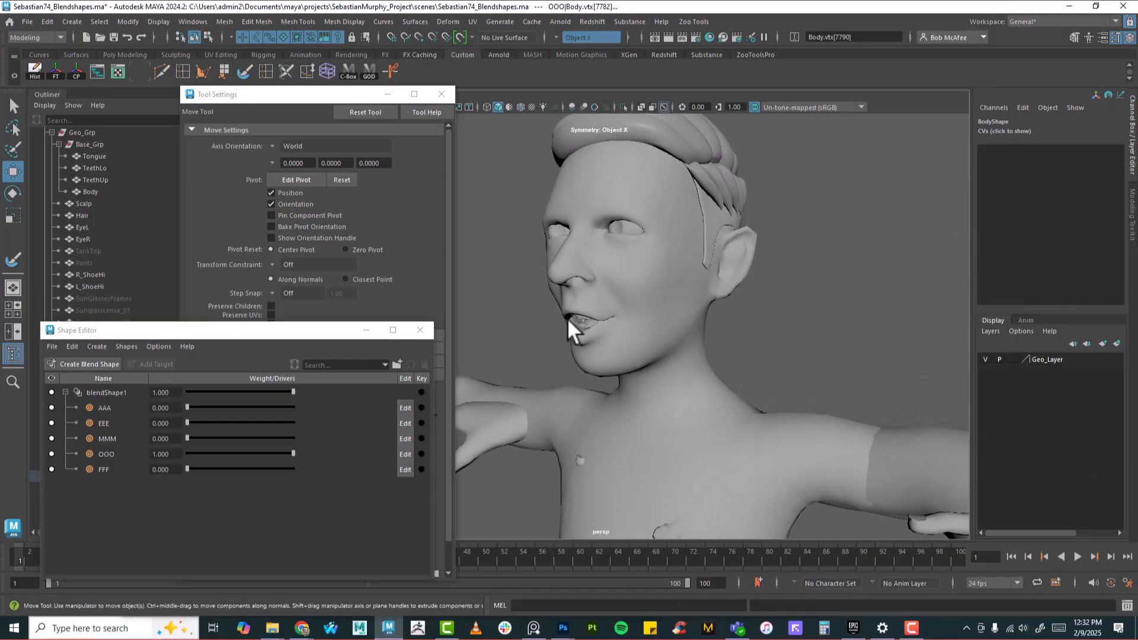
click(580, 320)
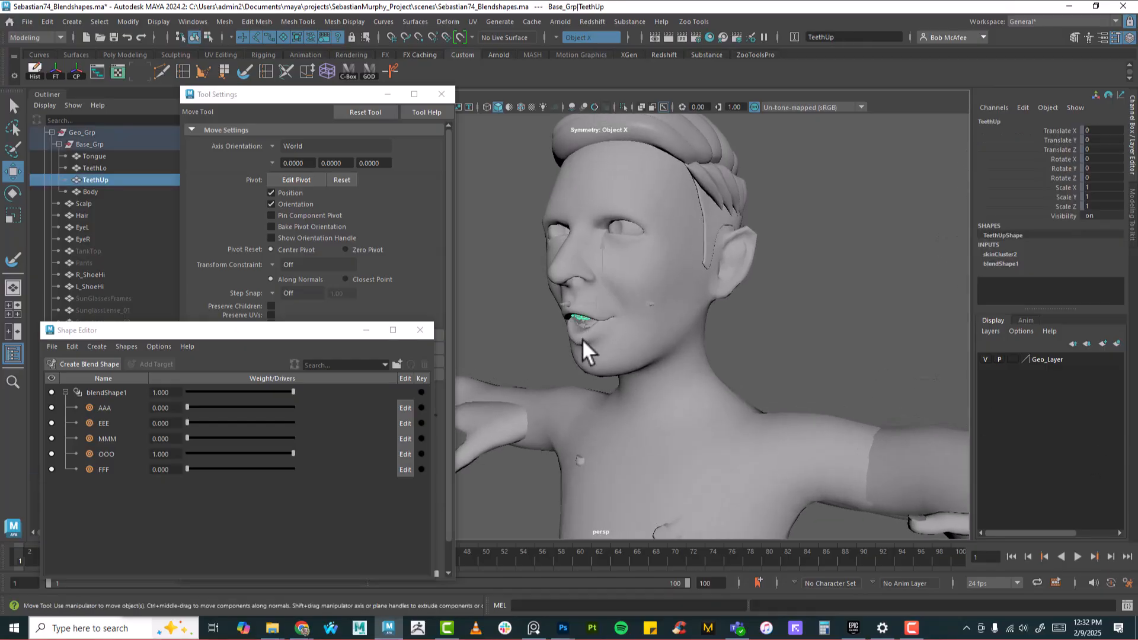
key(f)
alt+right_drag(720, 343, 409, 350)
alt+drag(617, 356, 622, 332)
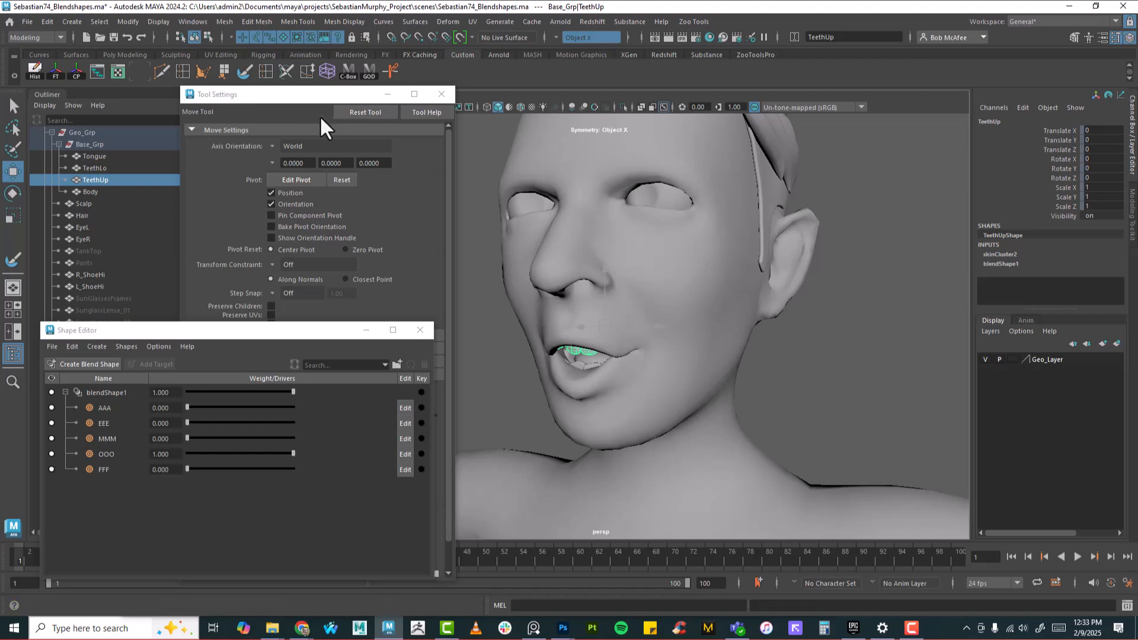
Step: Switch the viewport to a new perspective camera and frame the OOO target head with it
drag(316, 98, 343, 210)
click(409, 95)
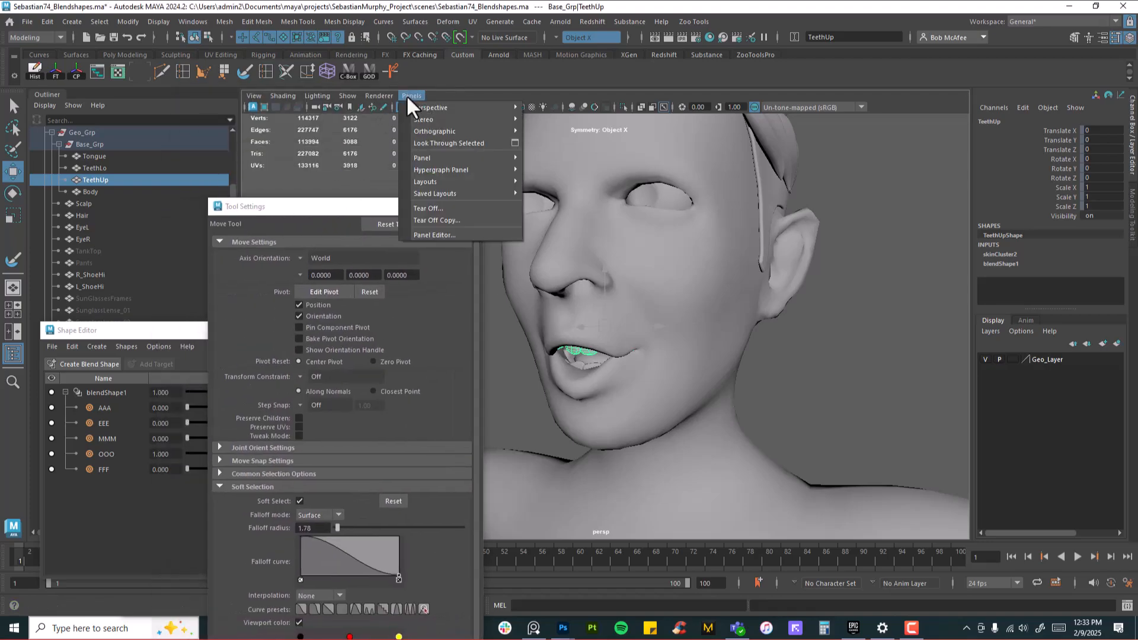
mouse_move(457, 108)
click(546, 124)
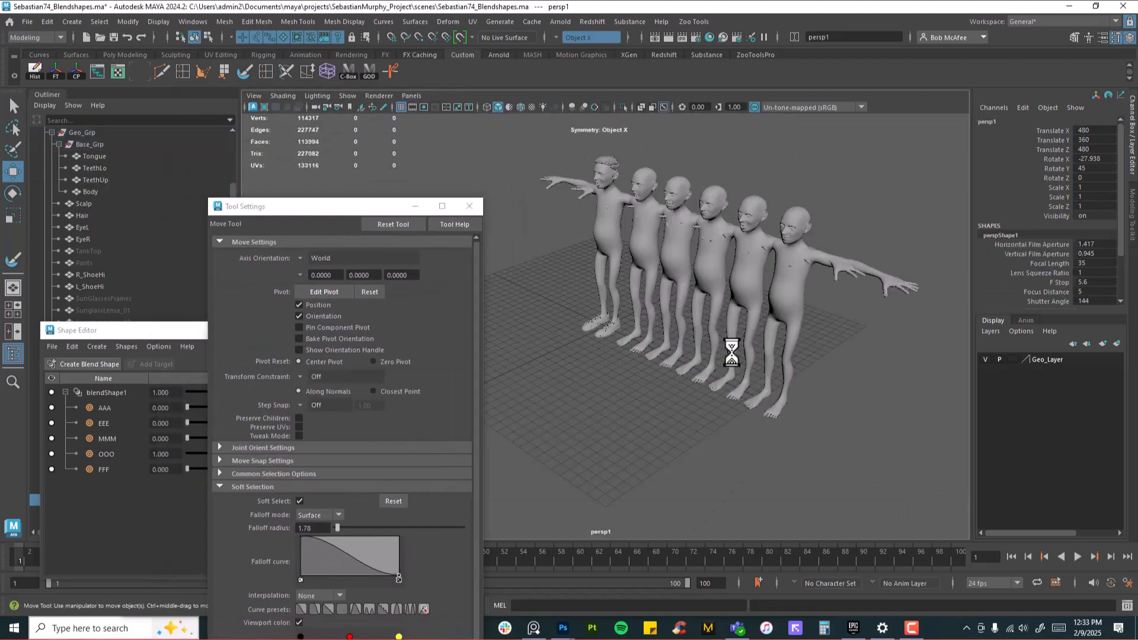
alt+drag(705, 334, 752, 294)
alt+middle_drag(827, 286, 642, 338)
alt+drag(643, 338, 678, 326)
alt+right_drag(678, 325, 763, 344)
alt+middle_drag(763, 344, 709, 374)
alt+right_drag(709, 374, 845, 350)
alt+middle_drag(846, 351, 763, 338)
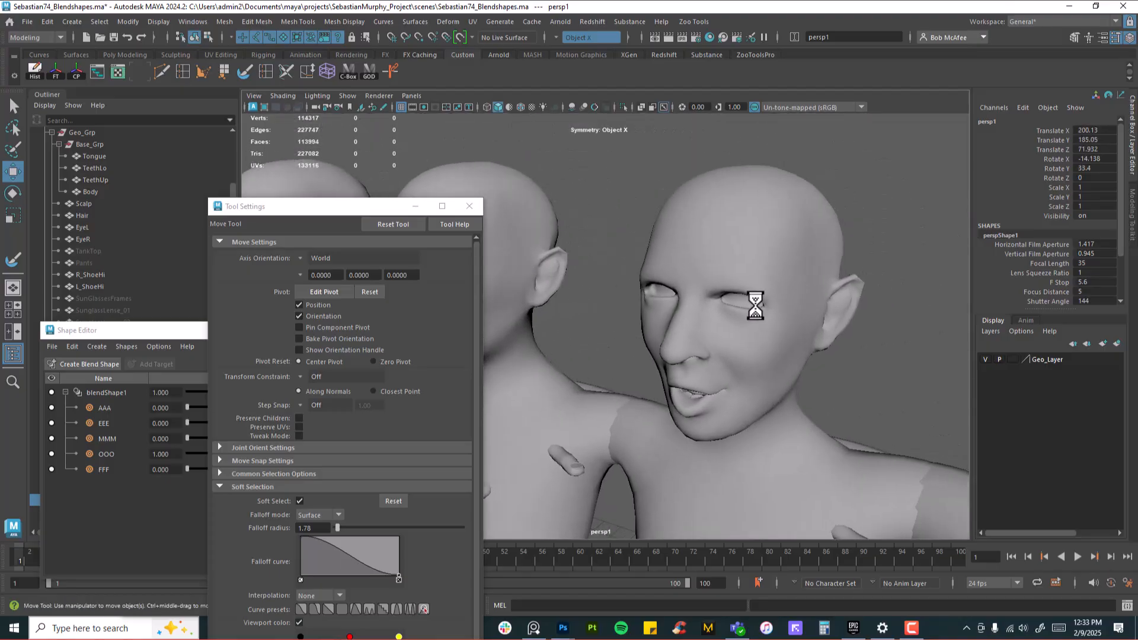
Step: Tear off the new camera's view as a floating window, frame the OOO mouth, and resize and place it beside the main view
click(409, 96)
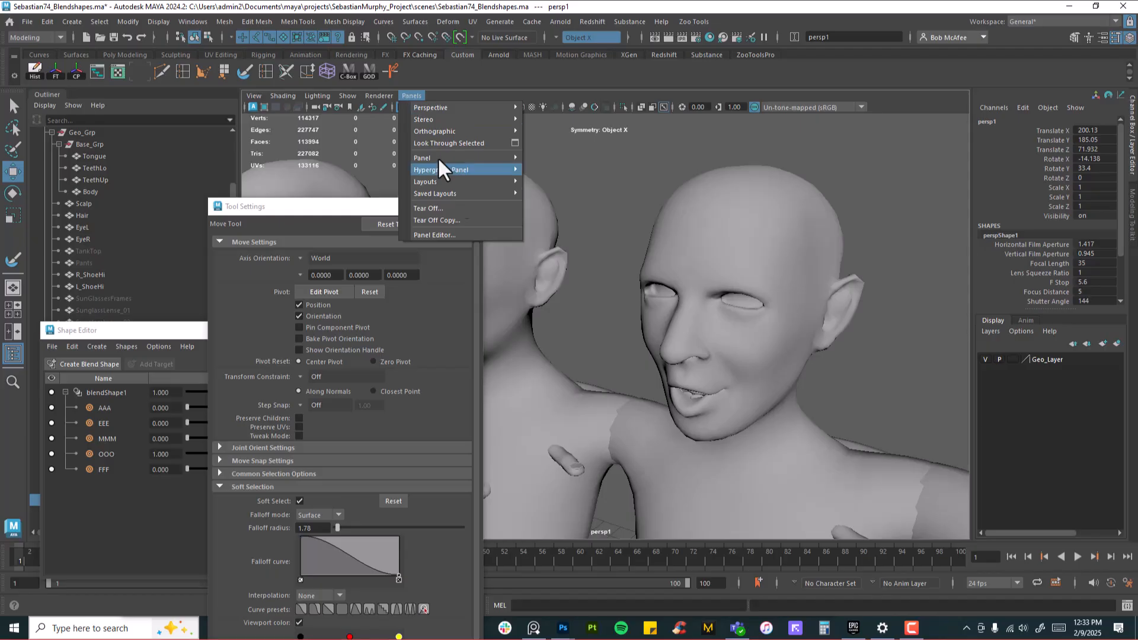
click(429, 209)
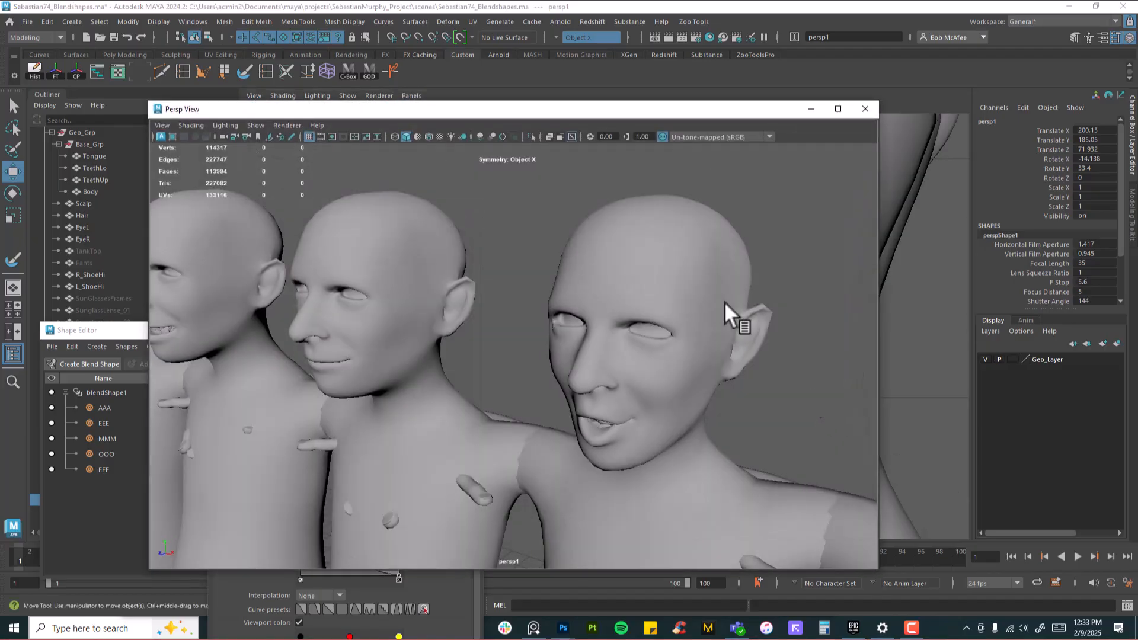
drag(515, 117, 570, 121)
alt+right_drag(720, 403, 638, 360)
alt+middle_drag(637, 360, 638, 358)
scroll(637, 358, up, 5)
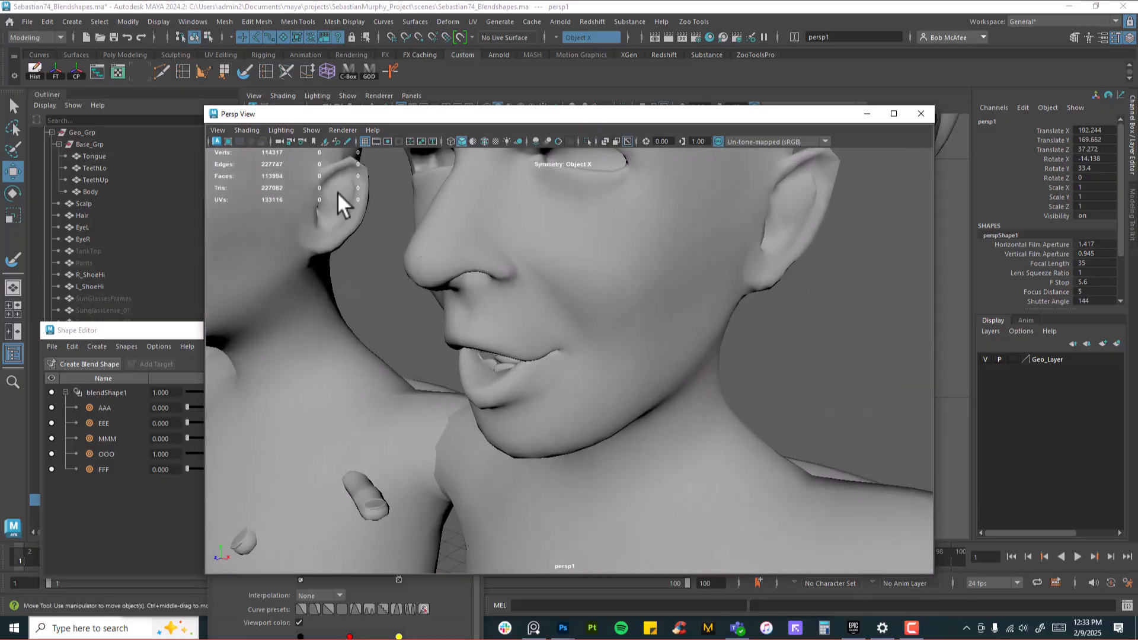
drag(202, 100, 421, 175)
drag(572, 189, 753, 190)
key(space)
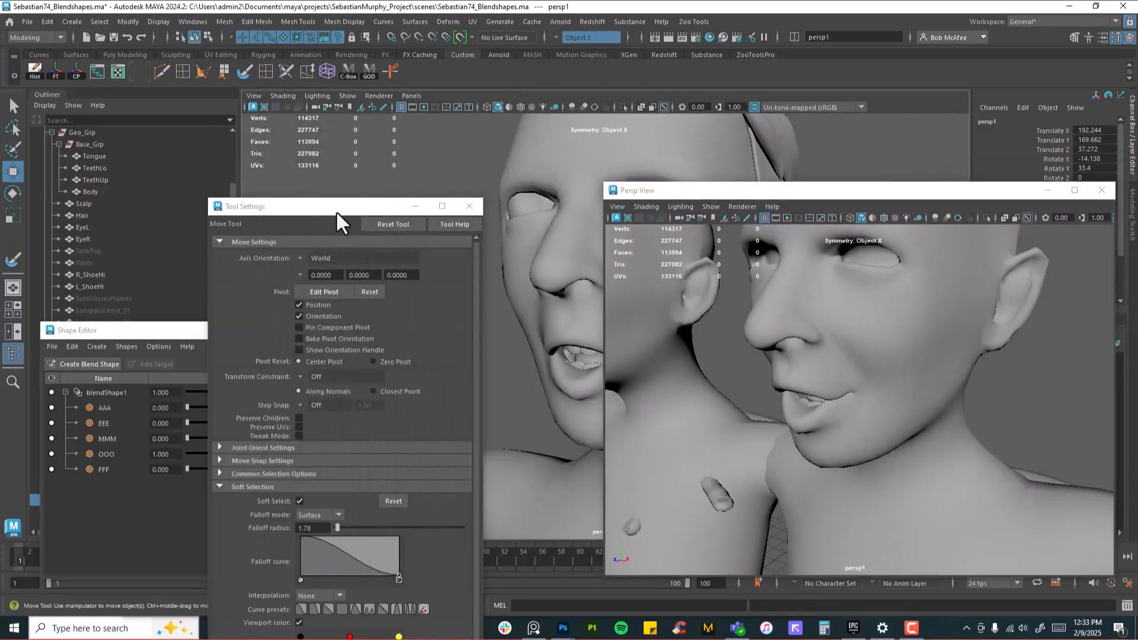
Step: Move the Tool Settings window clear of the main viewport and frame the OOO target's mouth in the floating perspective view
alt+drag(532, 227, 442, 220)
drag(350, 200, 207, 87)
alt+middle_drag(512, 274, 490, 259)
mouse_move(757, 456)
alt+mouse_down()
mouse_move(818, 385)
mouse_move(763, 439)
alt+mouse_up()
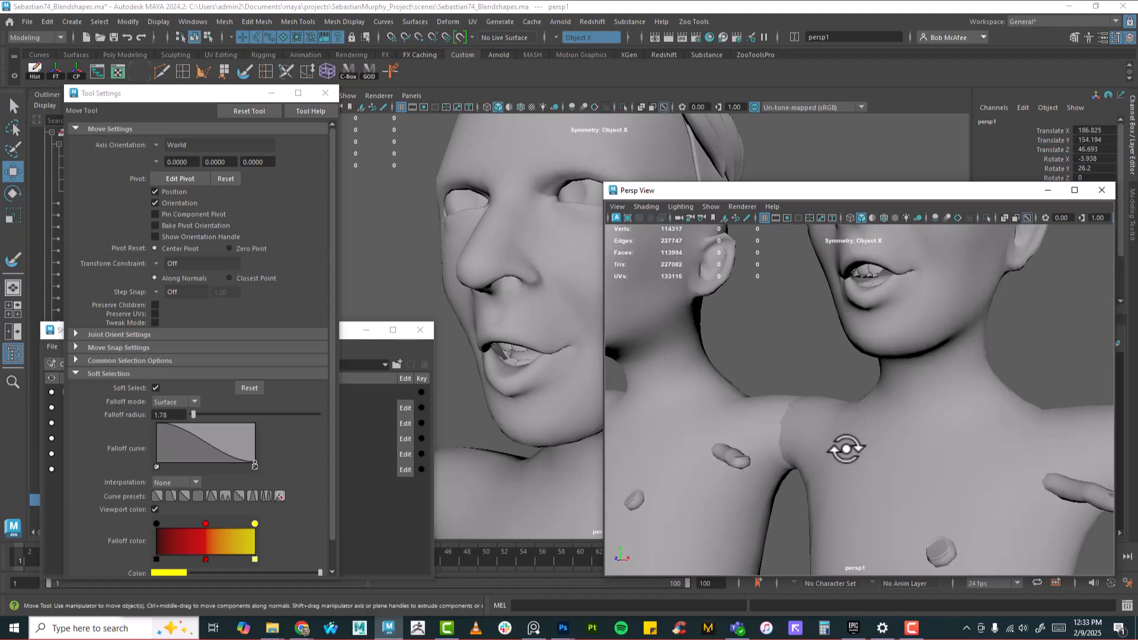
alt+middle_drag(883, 337, 821, 465)
mouse_move(805, 423)
alt+right_down()
mouse_move(816, 421)
mouse_move(806, 421)
alt+right_up()
Step: Relax the mouth corners of the OOO target's body with the Sculpt Geometry Tool, reducing the brush radius to 1.4784
click(898, 359)
mouse_move(899, 360)
alt+right_down()
mouse_move(902, 386)
mouse_move(911, 357)
alt+right_up()
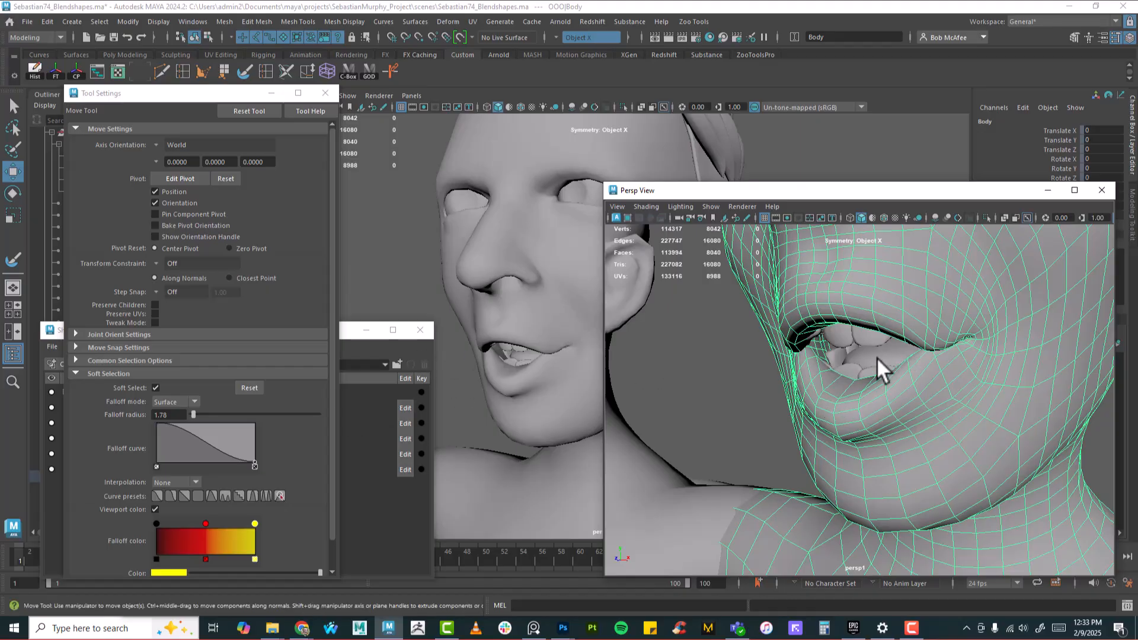
right_drag(942, 358, 934, 261)
click(954, 362)
click(254, 73)
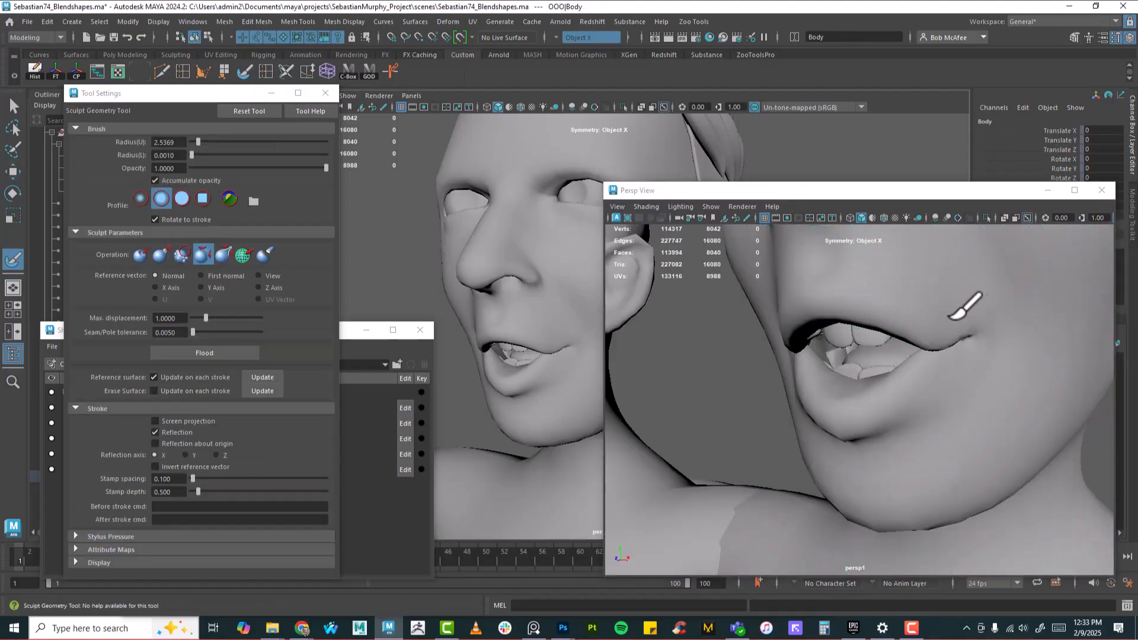
mouse_move(960, 303)
right_down()
mouse_move(945, 389)
mouse_move(943, 355)
right_up()
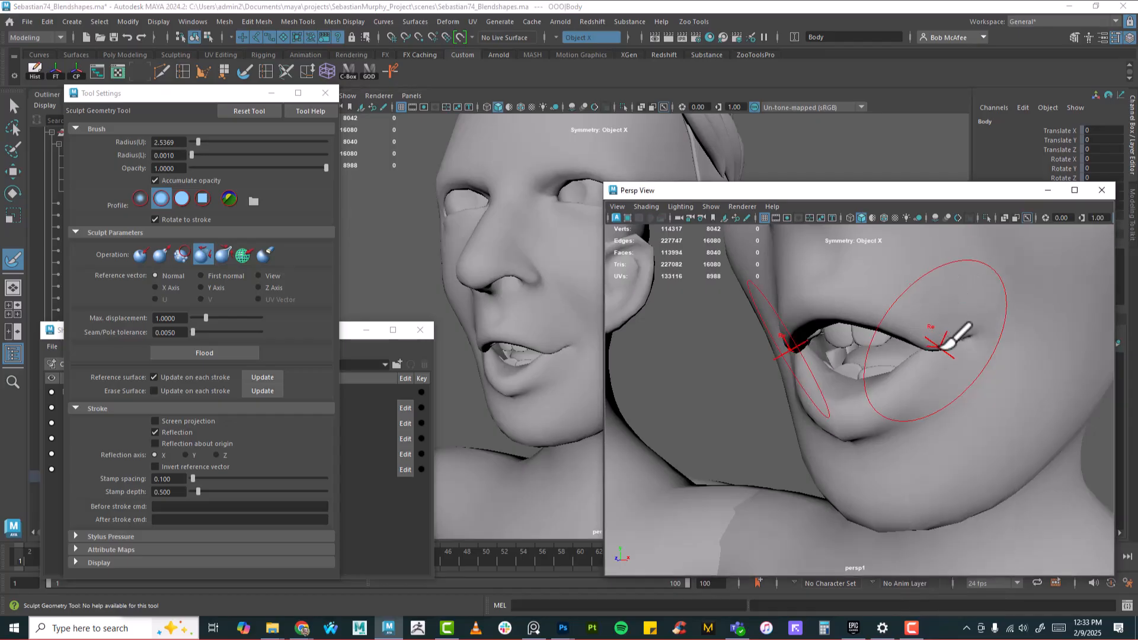
drag(970, 348, 945, 351)
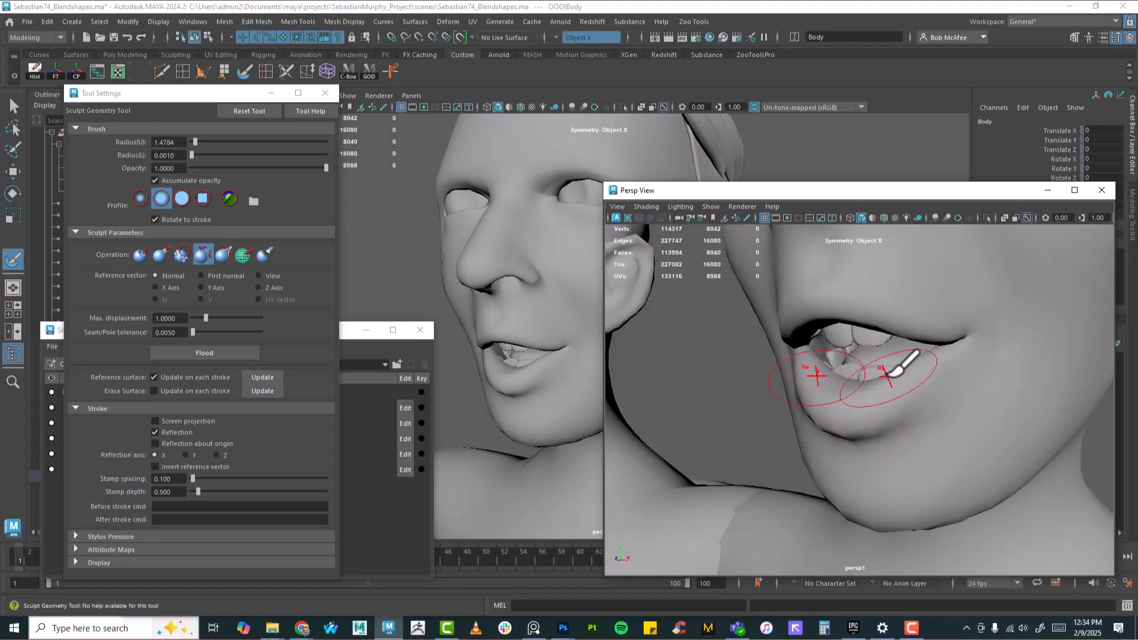
Step: Smooth the OOO target's upper lip with the Relax brush, and test the OOO blend shape weight, ending at 1.000
alt+drag(980, 332, 925, 380)
alt+middle_drag(925, 380, 892, 363)
alt+drag(891, 364, 907, 374)
mouse_move(907, 373)
alt+middle_down()
mouse_move(897, 348)
mouse_move(913, 340)
alt+middle_up()
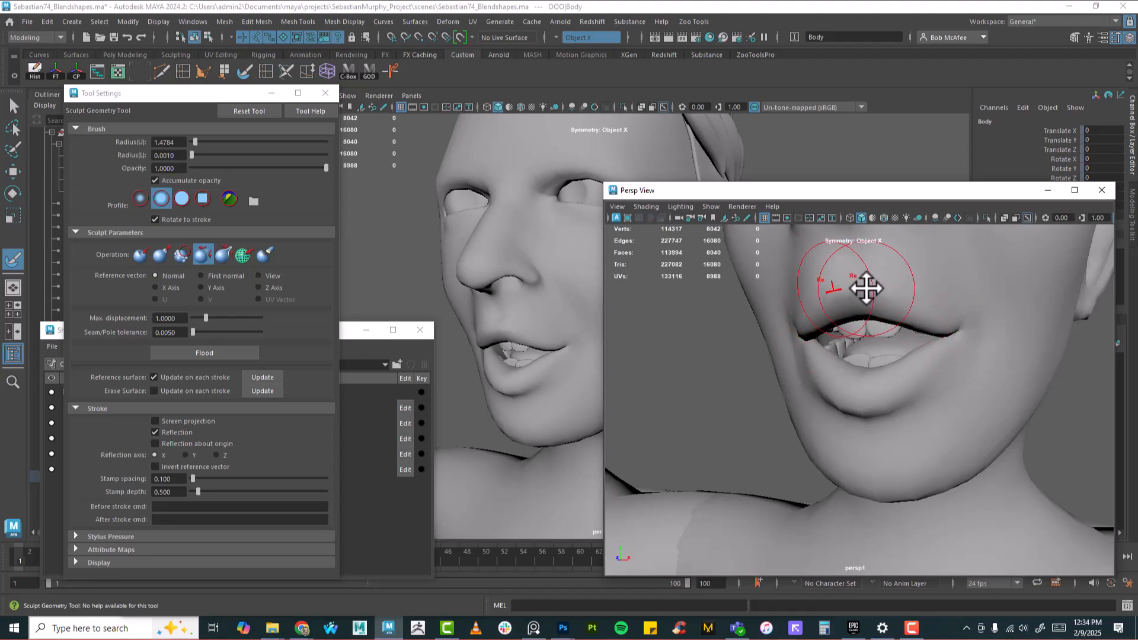
drag(866, 290, 896, 292)
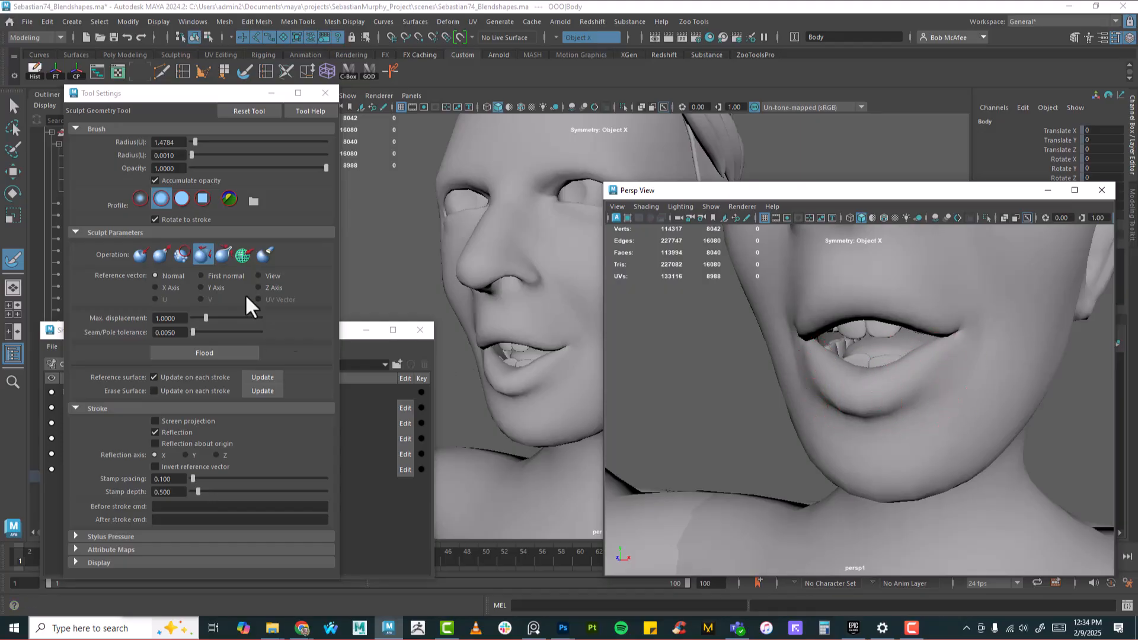
click(364, 352)
drag(292, 453, 448, 451)
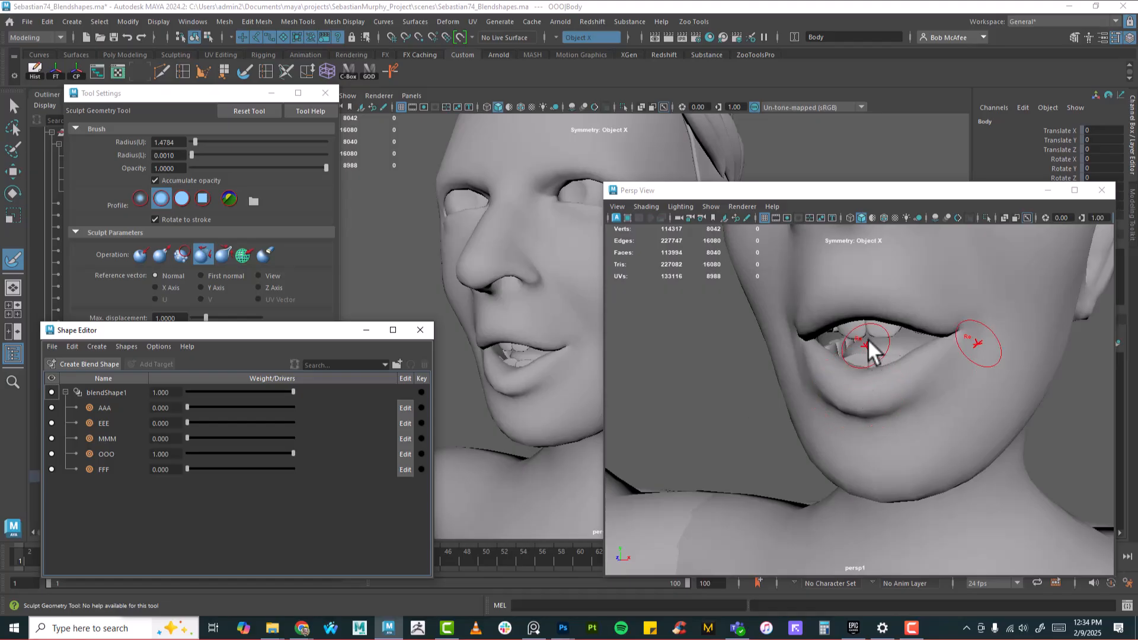
Step: Try to reshape the OOO target's upper lip by moving its centre vertex with soft selection, then undo the change
right_drag(899, 277, 942, 264)
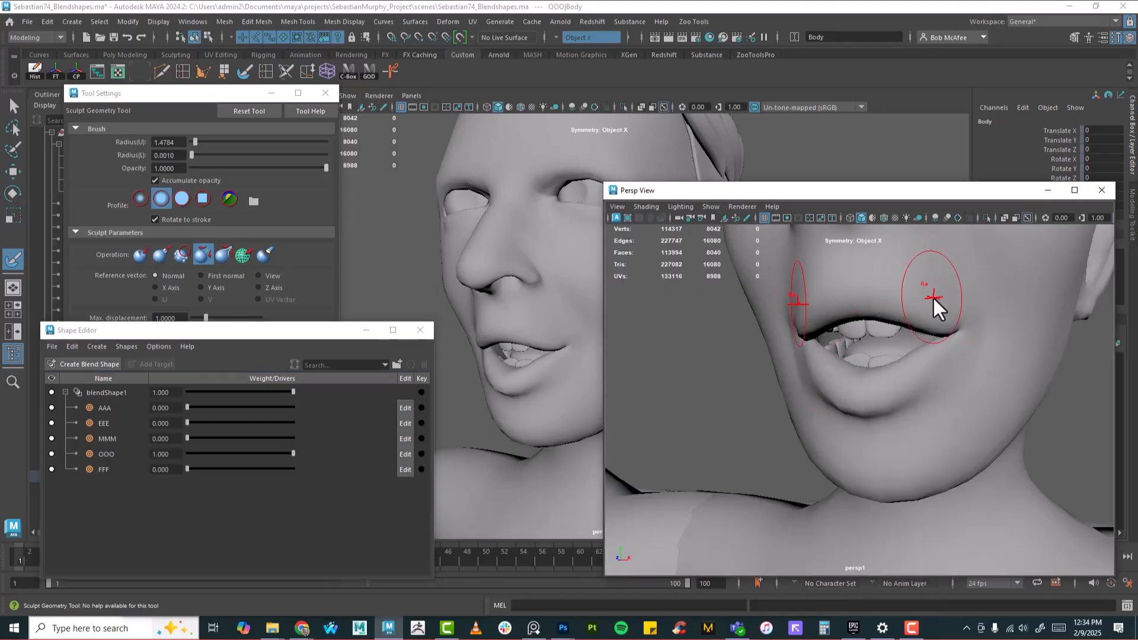
key(w)
mouse_move(875, 277)
right_down()
mouse_move(836, 310)
mouse_move(817, 282)
right_up()
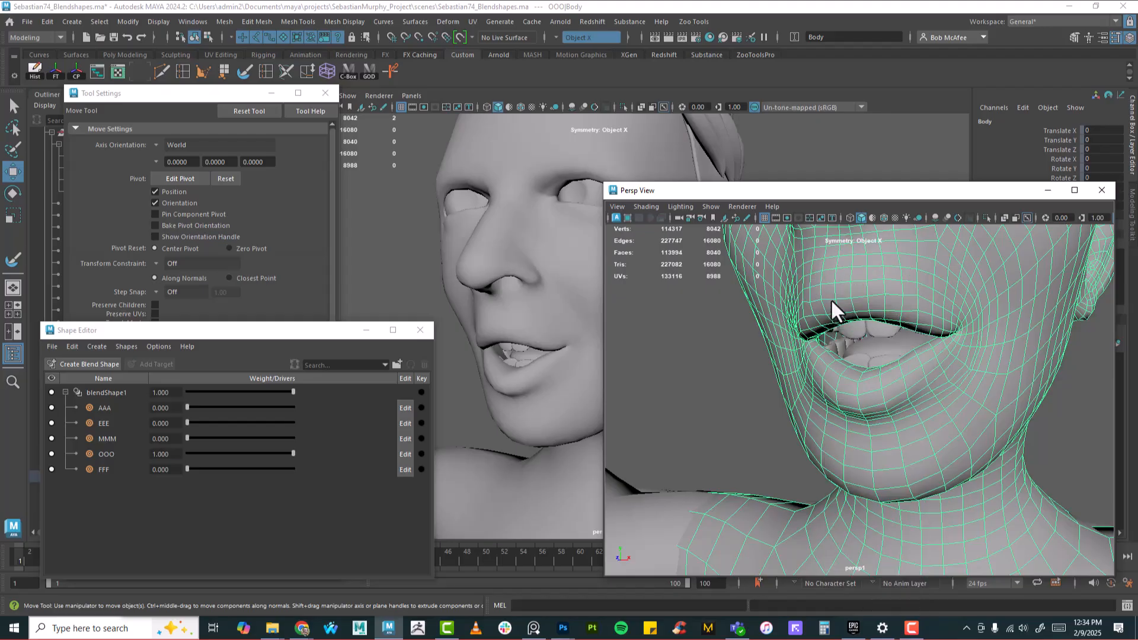
click(859, 319)
alt+drag(898, 328, 848, 353)
key(b)
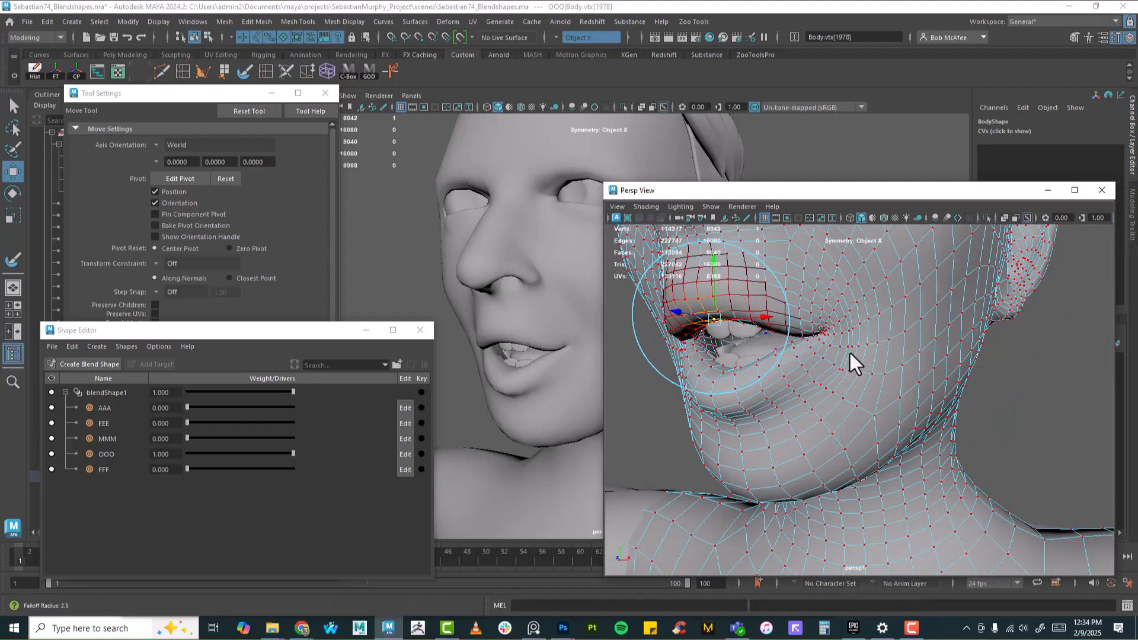
alt+drag(774, 338, 828, 326)
alt+drag(866, 377, 819, 356)
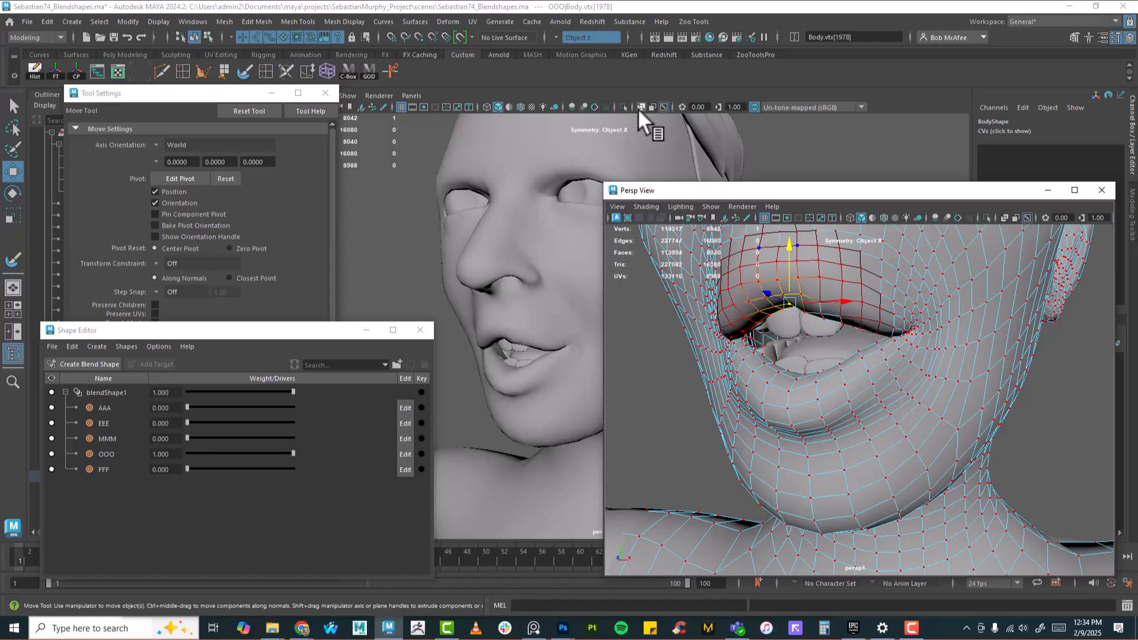
alt+drag(868, 349, 968, 375)
key(ctrl+z)
key(b)
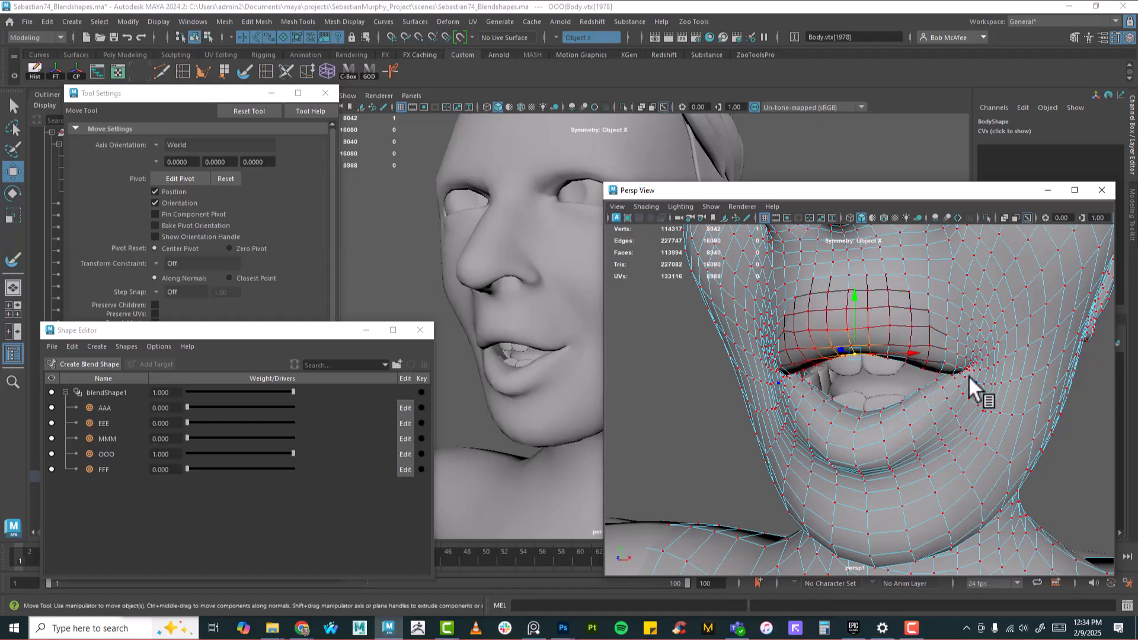
Step: Try a wider selection of upper-lip vertices on the OOO target, and undo back through the recent selection and sculpt changes
click(888, 341)
shift+click(810, 348)
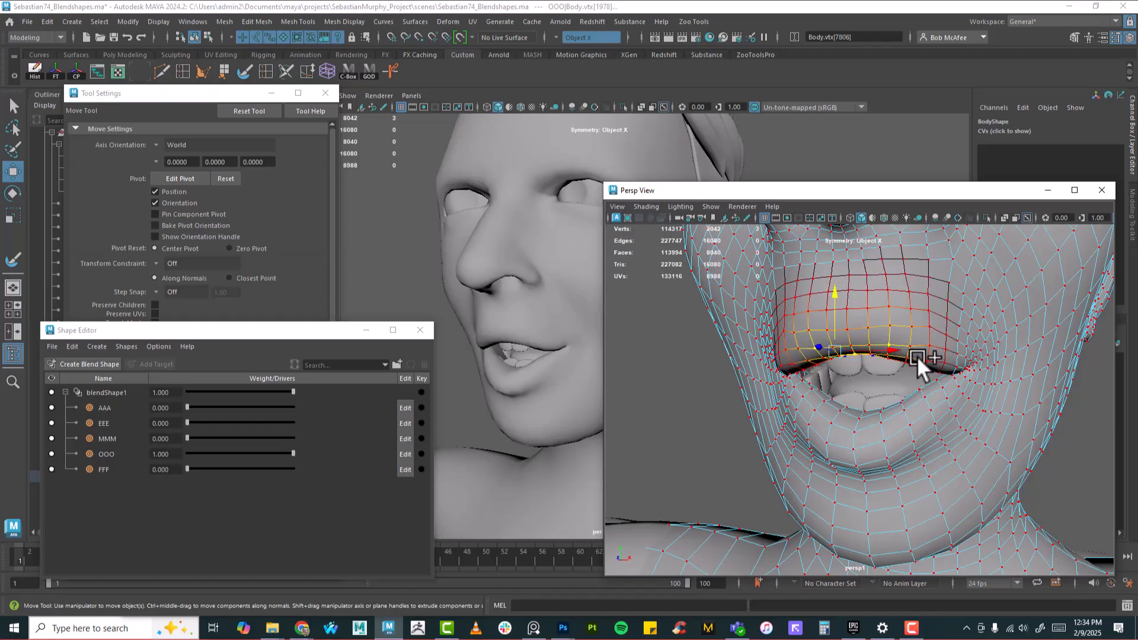
scroll(885, 351, down, 5)
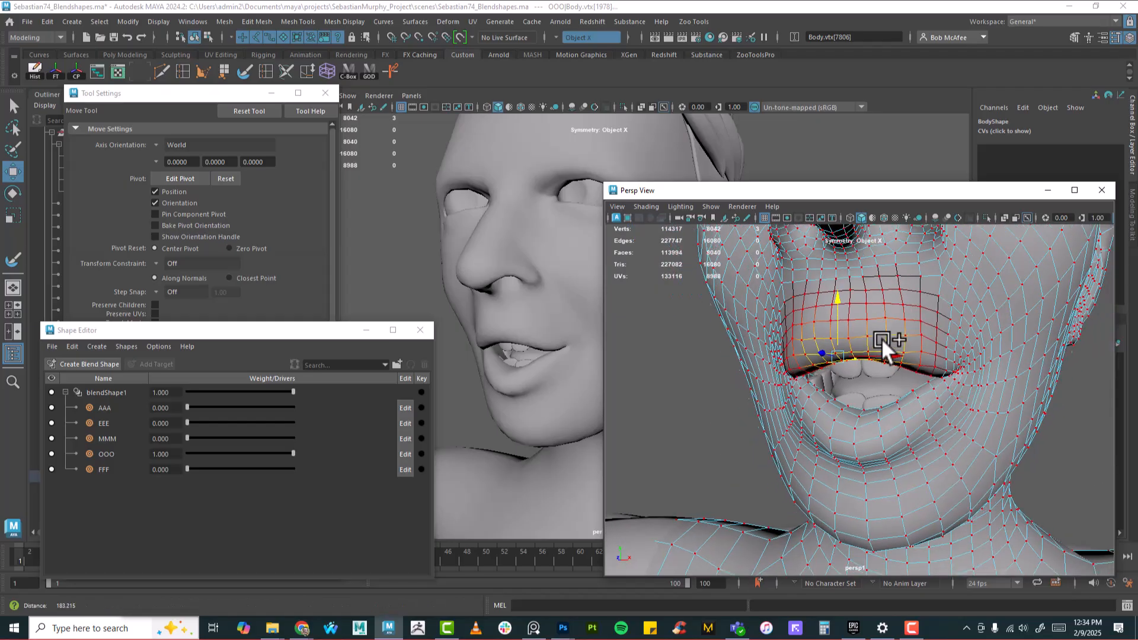
key(ctrl+z)
key(ctrl+z)
key(ctrl+z)
key(ctrl+z)
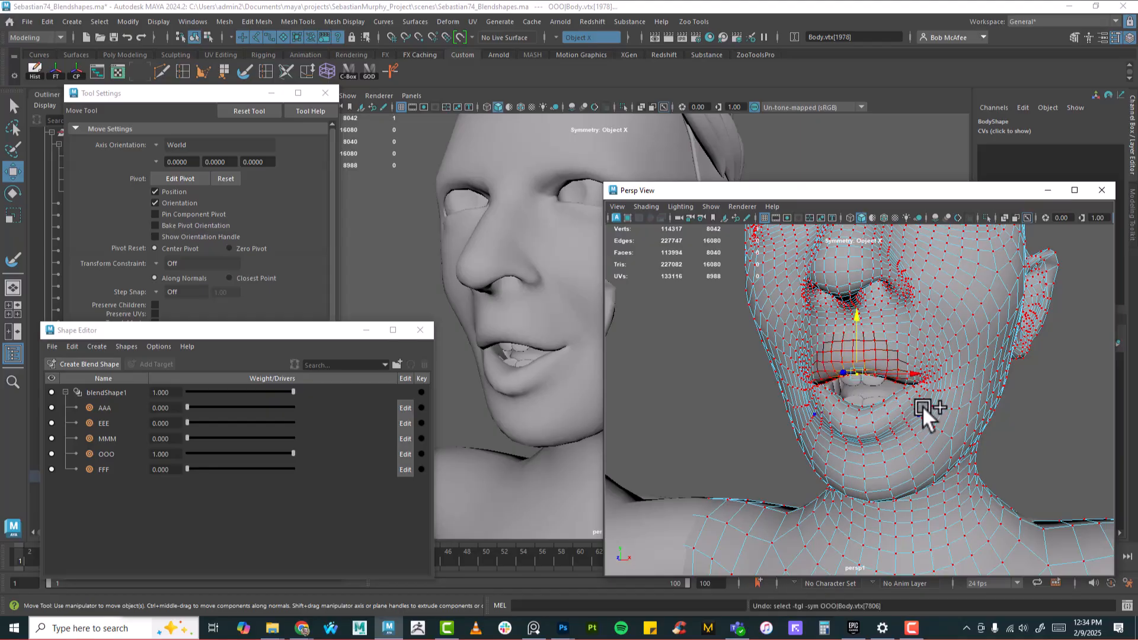
key(ctrl+z)
key(ctrl+z)
key(ctrl+z)
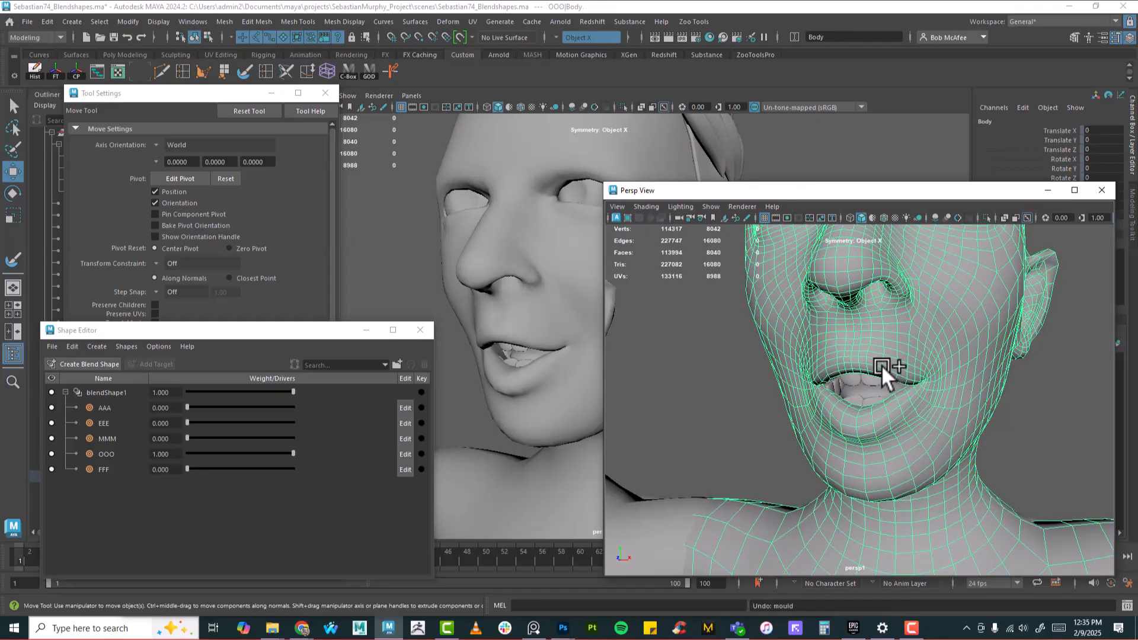
Step: Raise the centre of the OOO target's upper lip by moving soft-selected vertices with symmetry
alt+drag(876, 358, 894, 356)
scroll(894, 355, up, 3)
right_drag(892, 350, 832, 270)
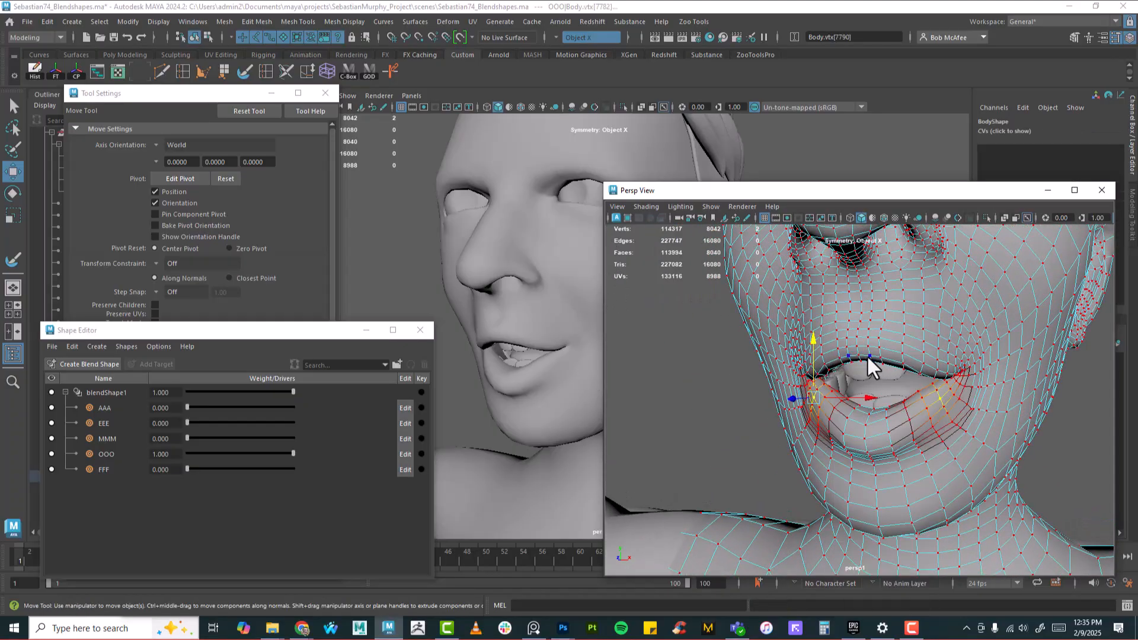
click(868, 356)
drag(870, 345, 867, 322)
click(859, 361)
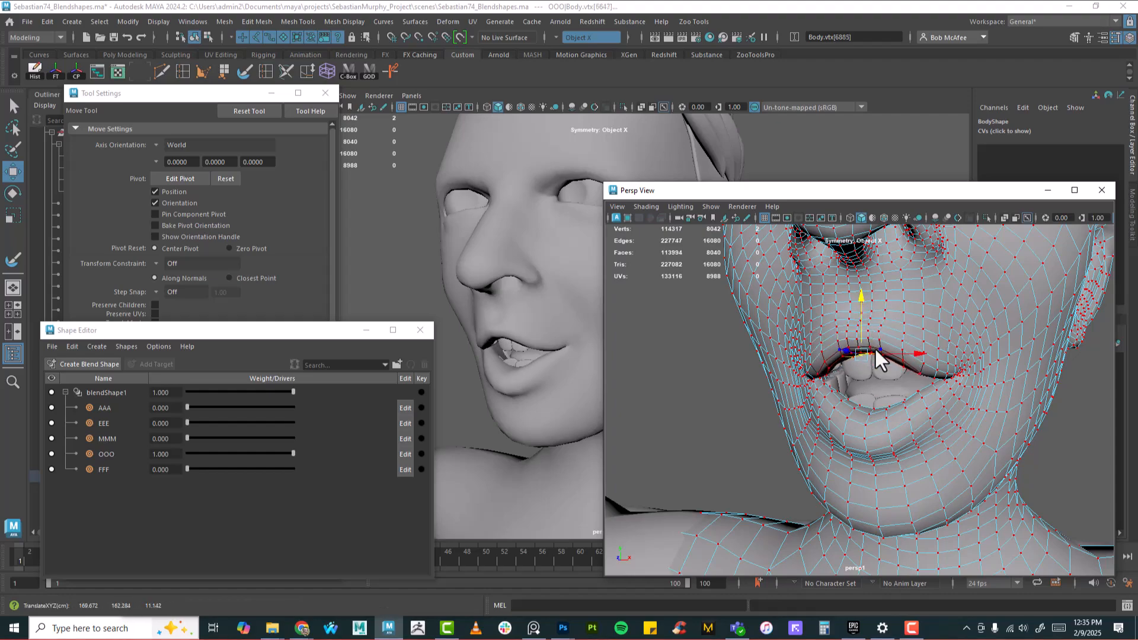
click(855, 341)
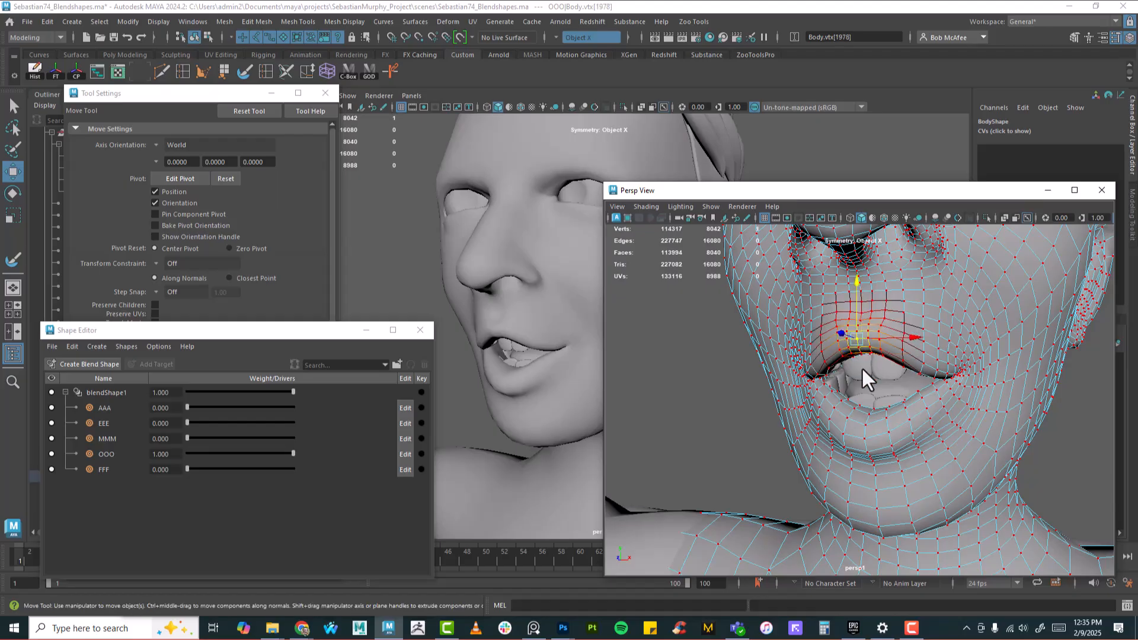
drag(863, 340, 994, 368)
Step: Refine the tilt of the OOO target's upper lip and mouth corners with the Rotate tool in side view, adjusting the falloff
key(e)
alt+middle_drag(978, 373, 841, 364)
key(f)
alt+right_drag(812, 361, 572, 370)
alt+drag(953, 419, 865, 408)
alt+right_drag(871, 407, 826, 356)
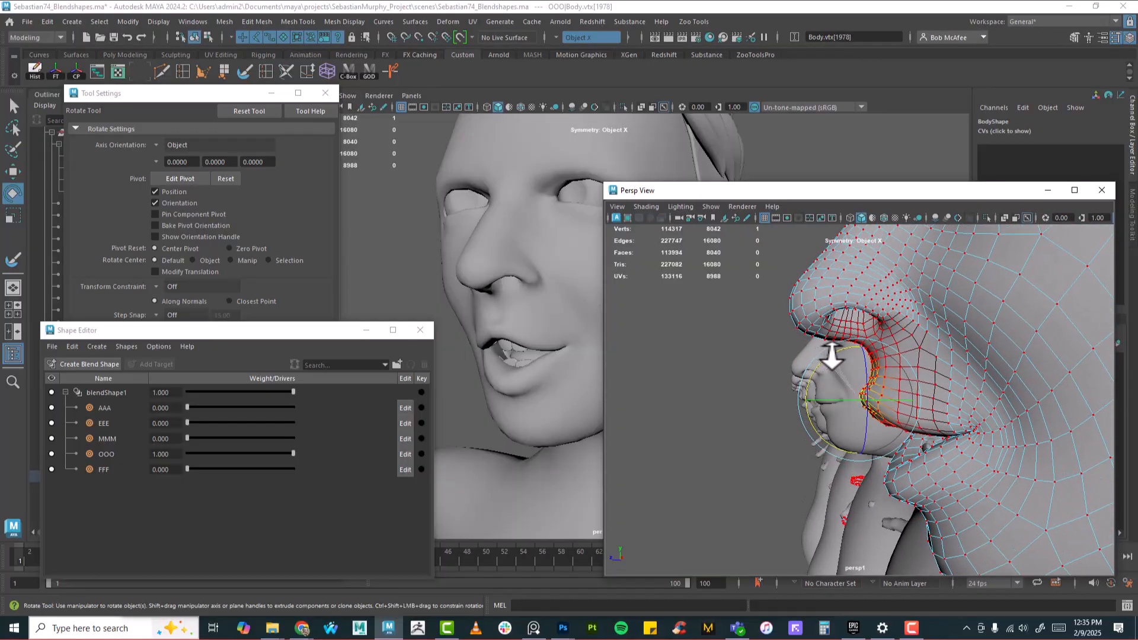
click(973, 435)
drag(956, 385, 979, 393)
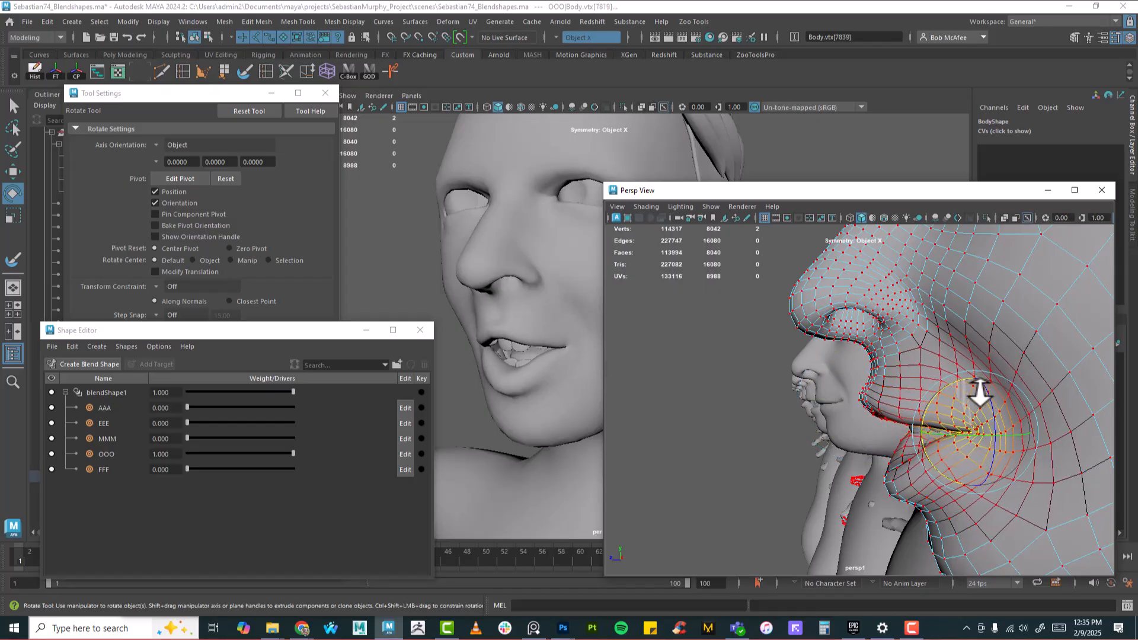
Step: Move the soft-selected vertices of the OOO target's lower lip and the sides of its upper lip to round the mouth opening
alt+drag(954, 432, 896, 474)
click(829, 473)
key(w)
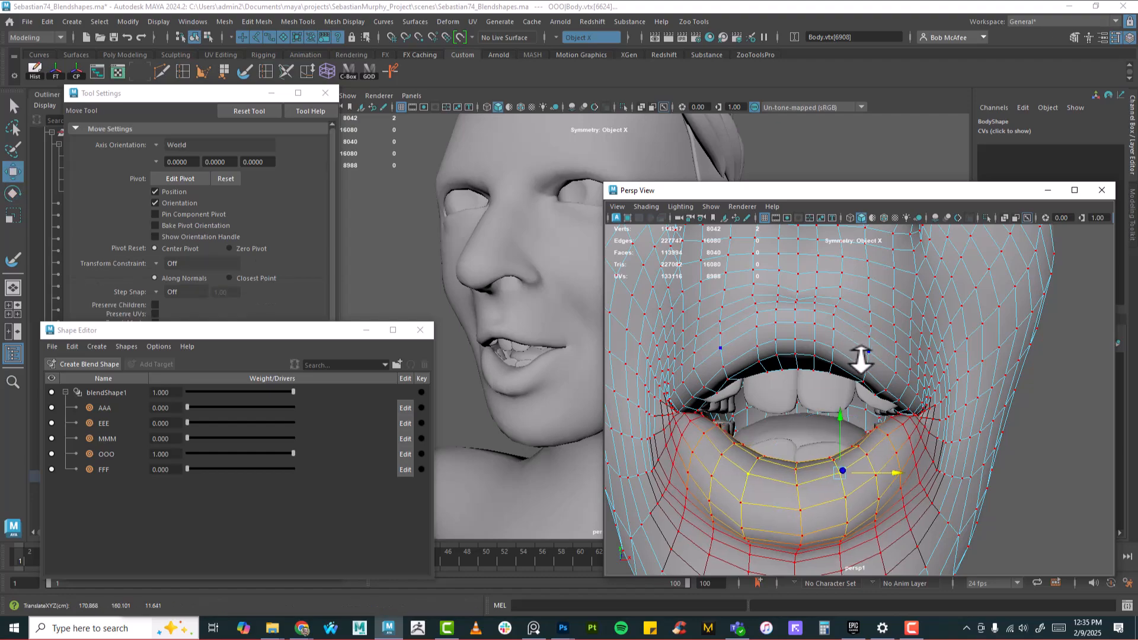
click(870, 369)
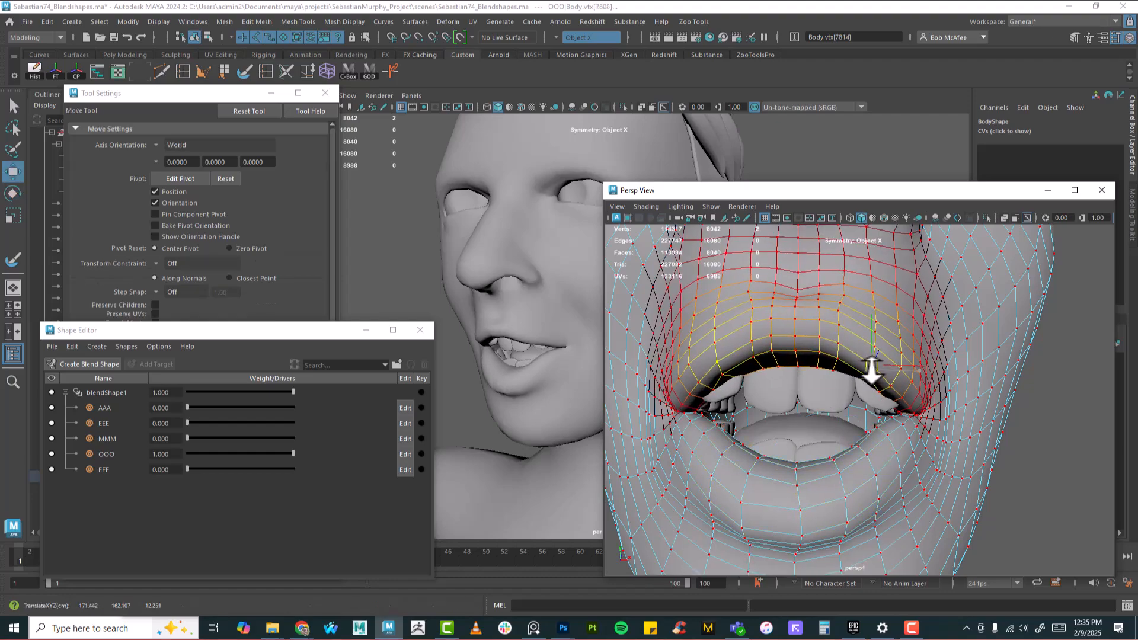
Step: Adjust the soft selection falloff and reposition the upper-lip edge vertices near the OOO target's mouth corners
alt+drag(879, 388, 974, 448)
click(874, 428)
key(b)
drag(878, 426, 864, 418)
click(888, 407)
click(861, 402)
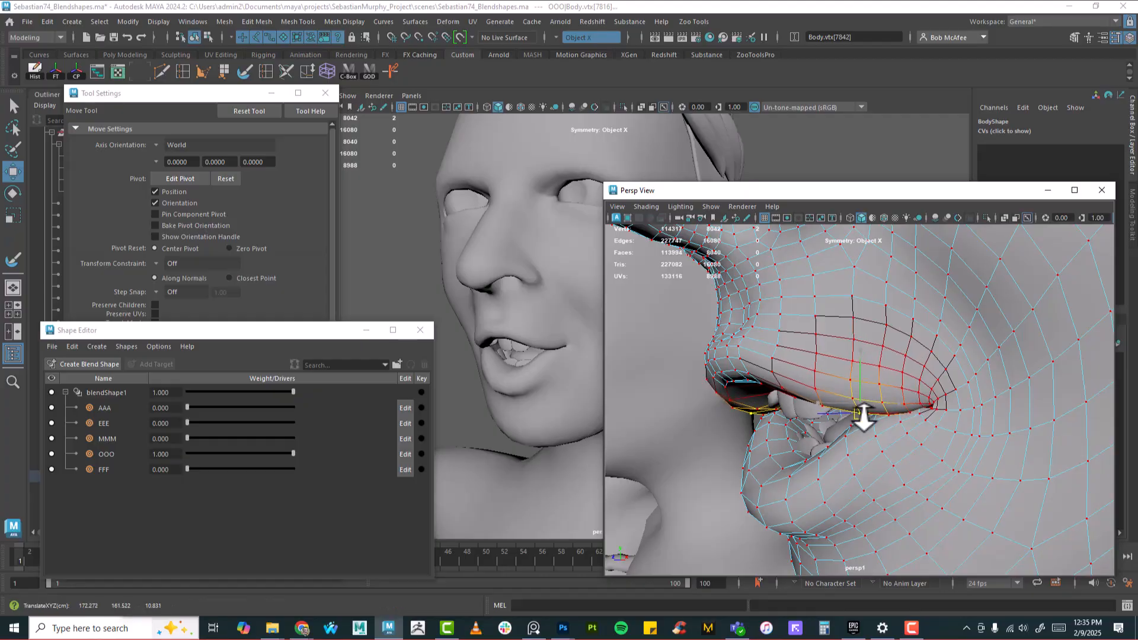
Step: Adjust the OOO target's mouth-corner vertices and test the OOO blend shape on the main character, ending at weight 1.000
alt+drag(561, 361, 526, 369)
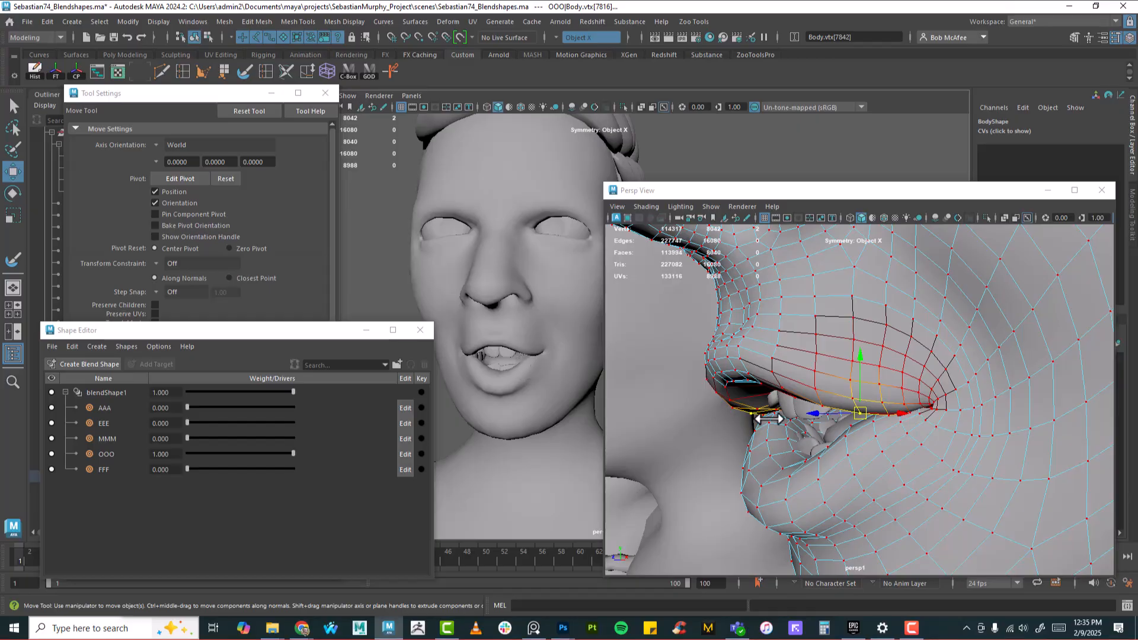
click(938, 401)
drag(935, 401, 937, 408)
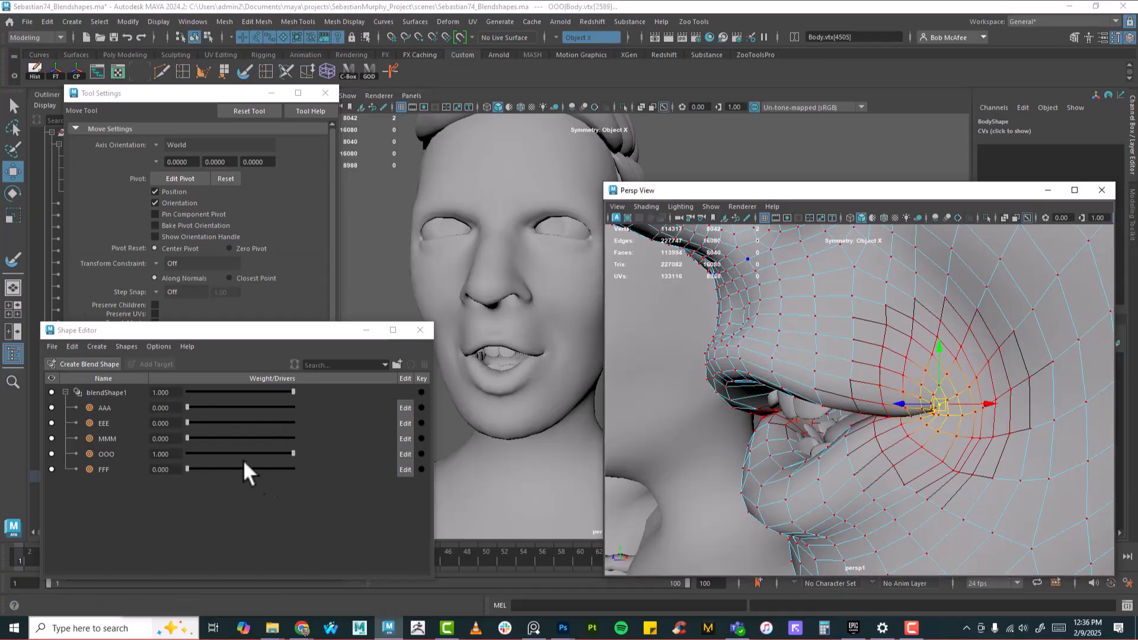
drag(293, 454, 474, 441)
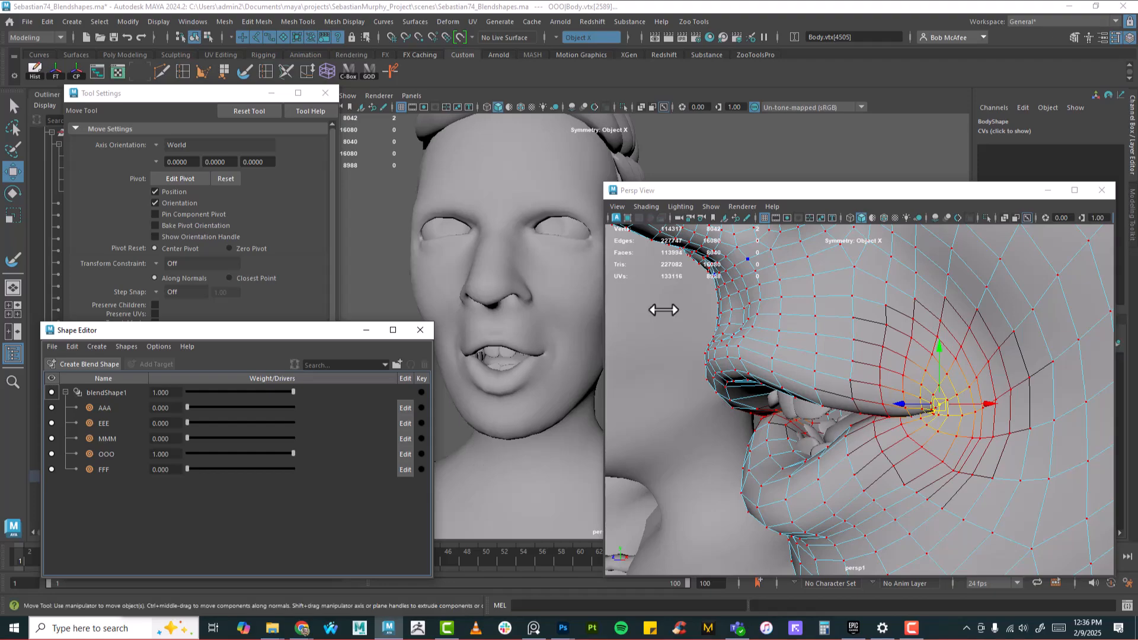
Step: Close the floating perspective view, bring the row of target characters into view, and return the OOO body to object mode
click(1101, 190)
scroll(622, 321, down, 8)
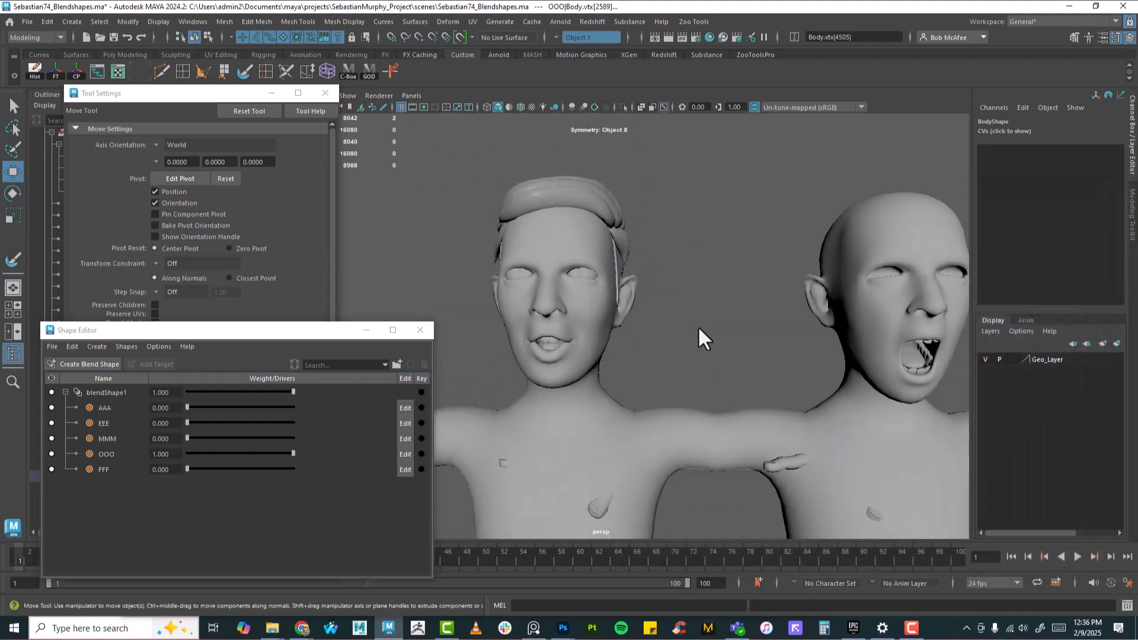
alt+drag(643, 346, 676, 344)
alt+middle_drag(676, 342, 673, 336)
alt+right_drag(672, 323, 587, 329)
alt+middle_drag(587, 329, 584, 339)
right_drag(767, 285, 838, 259)
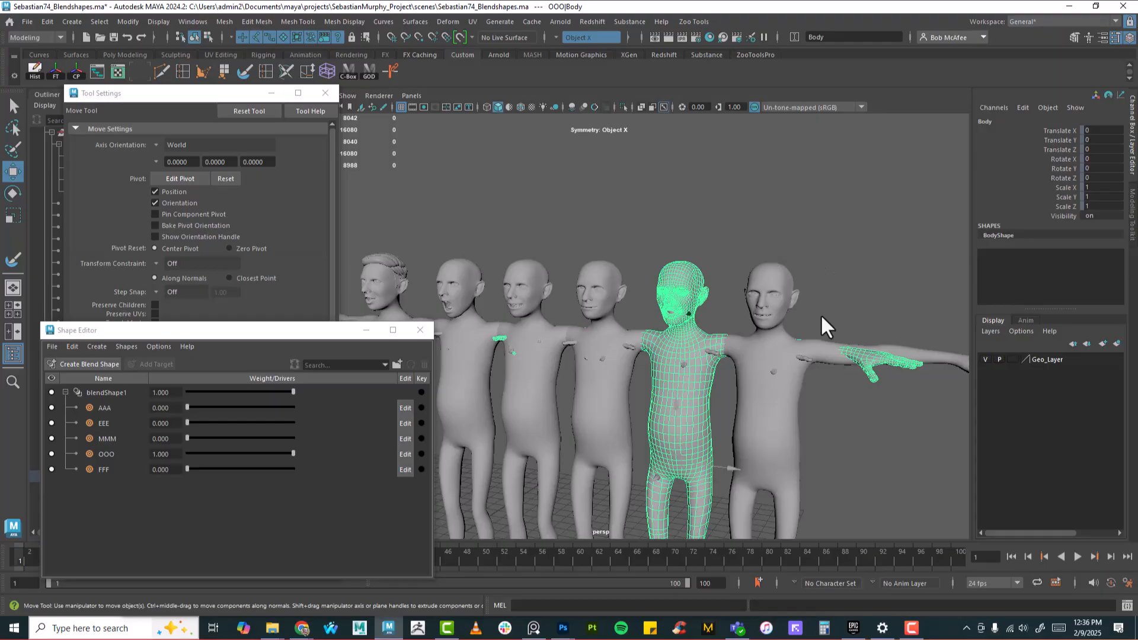
Step: Select the FFF target's lower-lip vertices, adjust the soft selection falloff, and move the lip toward the upper teeth
alt+right_drag(805, 297, 620, 338)
right_drag(628, 277, 563, 276)
click(639, 287)
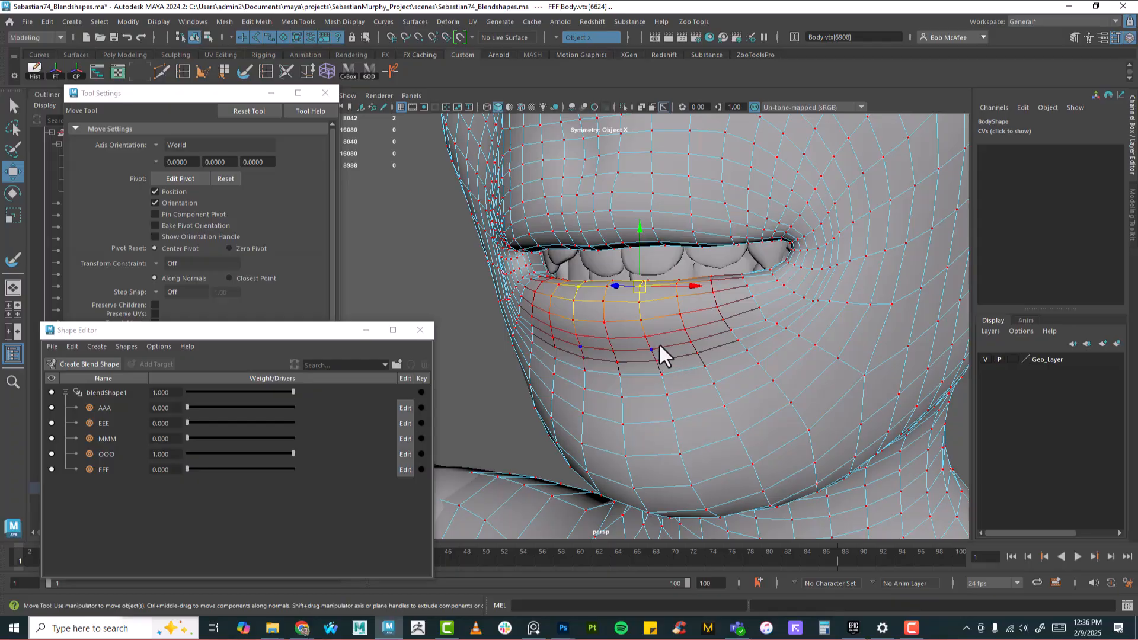
key(f)
alt+right_drag(659, 343, 593, 317)
alt+drag(654, 332, 550, 323)
drag(596, 354, 759, 367)
drag(552, 330, 583, 306)
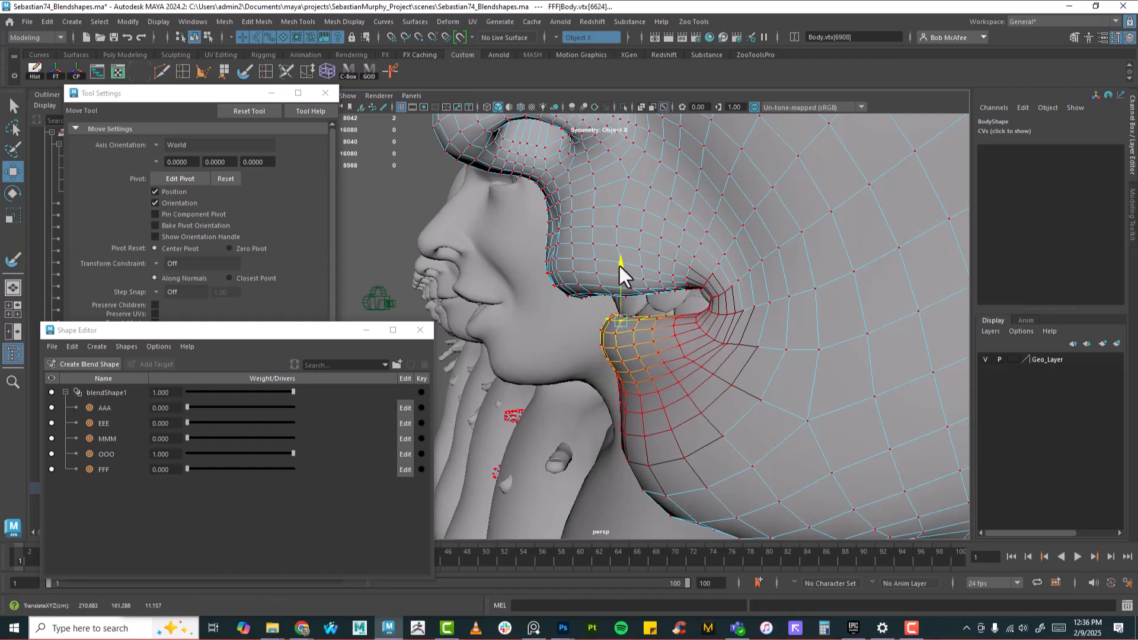
Step: Rotate the FFF target's soft-selected lower lip inward and refine its position against the upper teeth
key(e)
mouse_move(617, 283)
mouse_down()
mouse_move(571, 275)
mouse_move(601, 271)
mouse_up()
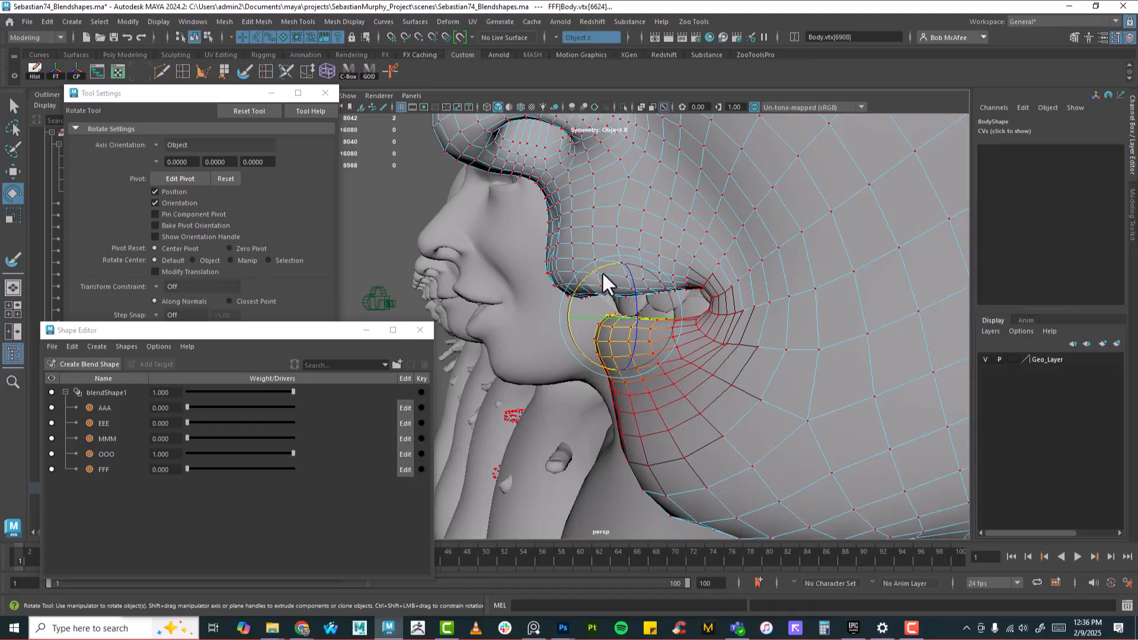
key(w)
alt+drag(579, 308, 670, 316)
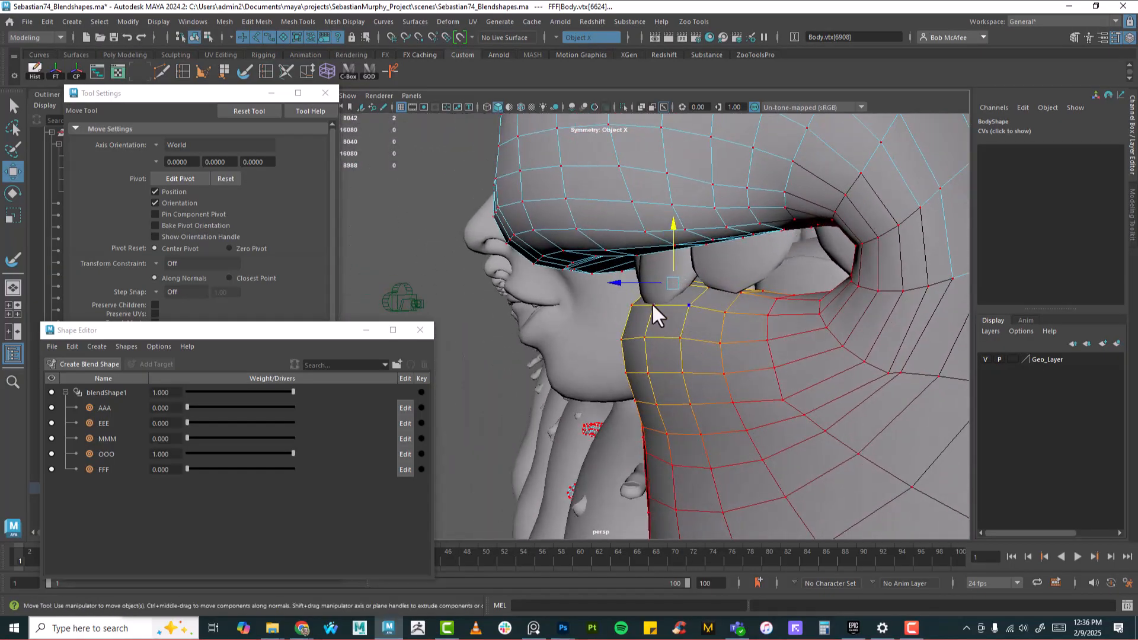
alt+drag(621, 285, 799, 299)
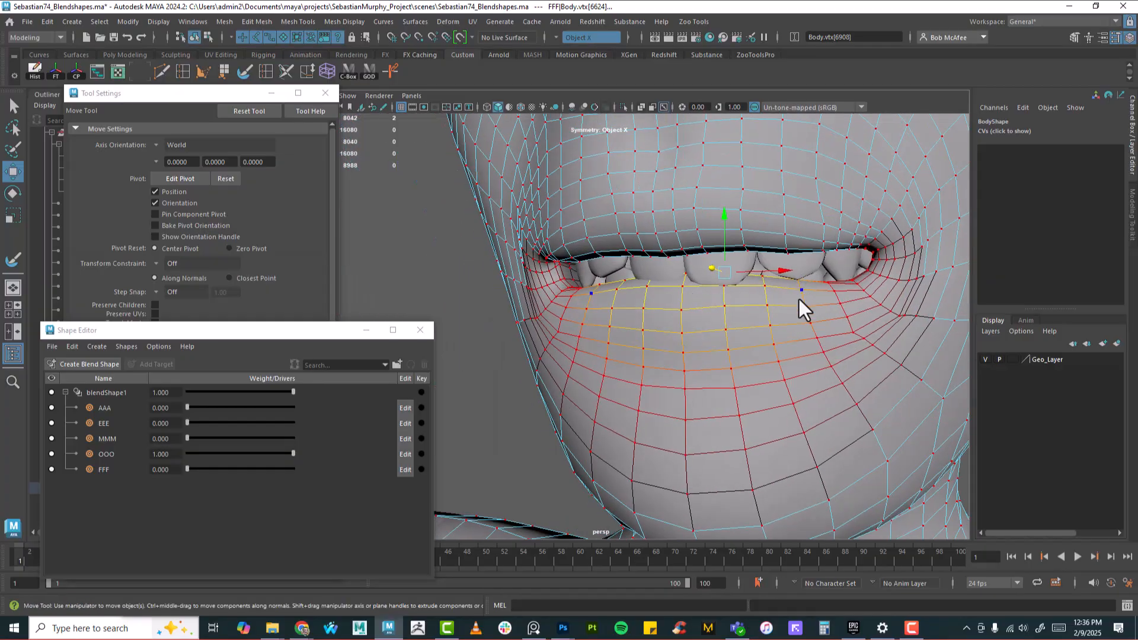
Step: Select the FFF target's lower-lip vertices near the mouth corner and refine their position
click(832, 293)
drag(830, 291, 762, 355)
Step: Test the FFF blend shape on the main character, setting the OOO weight to 0.000 and the FFF weight to 1.000
alt+right_drag(763, 355, 399, 350)
alt+drag(399, 351, 638, 369)
alt+right_drag(637, 368, 693, 350)
alt+drag(694, 350, 762, 399)
alt+right_drag(762, 399, 795, 378)
alt+middle_drag(793, 377, 896, 375)
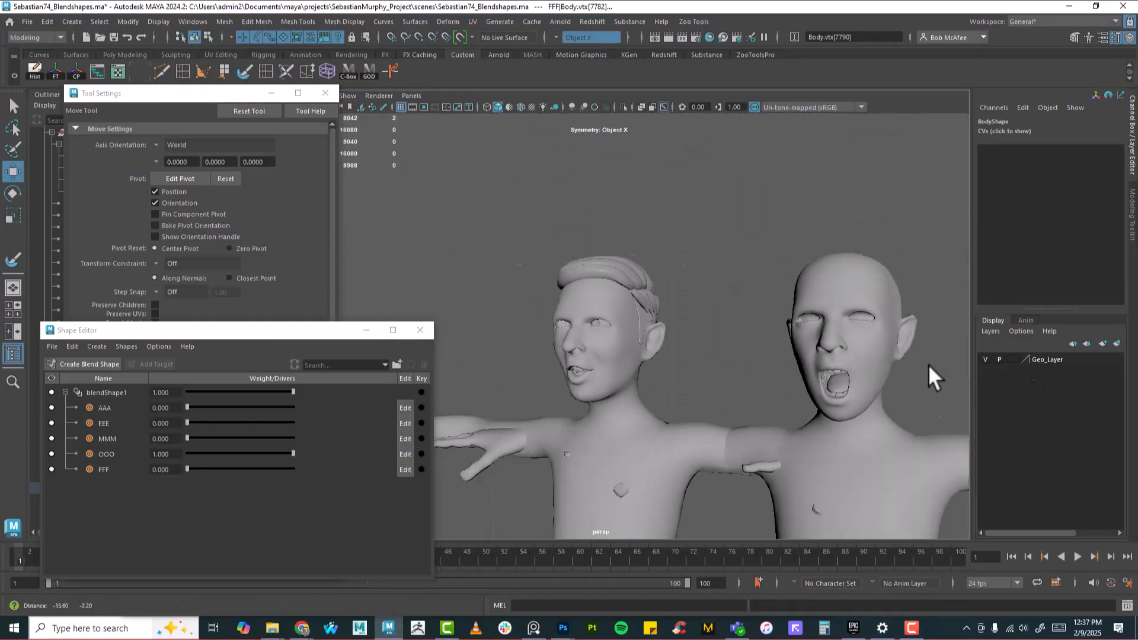
alt+right_drag(896, 375, 1126, 466)
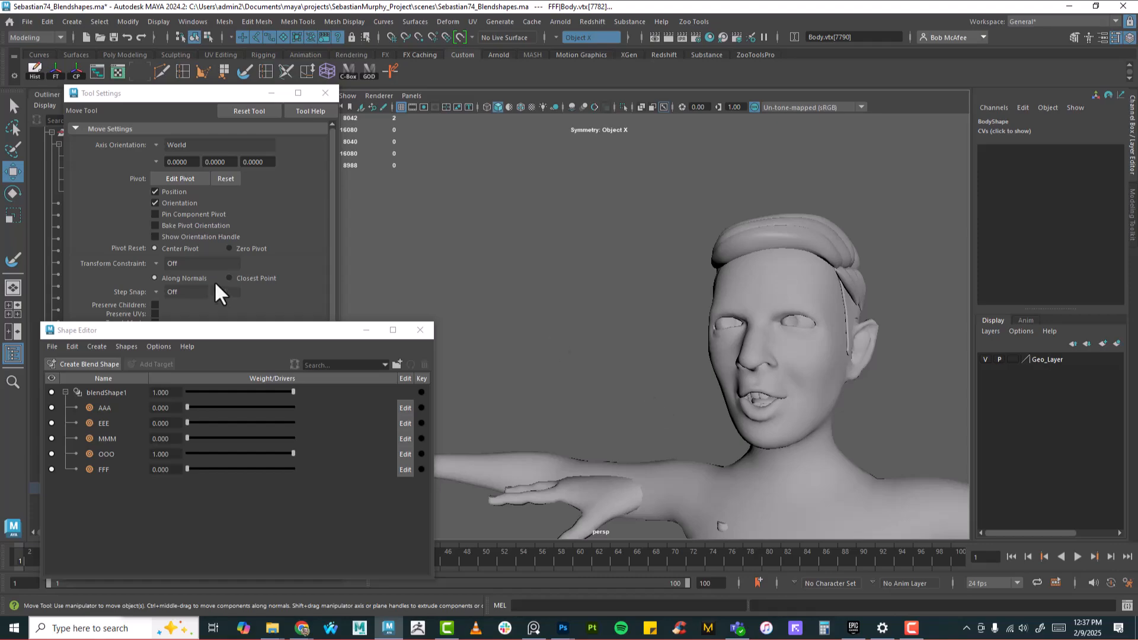
drag(217, 452, 2, 465)
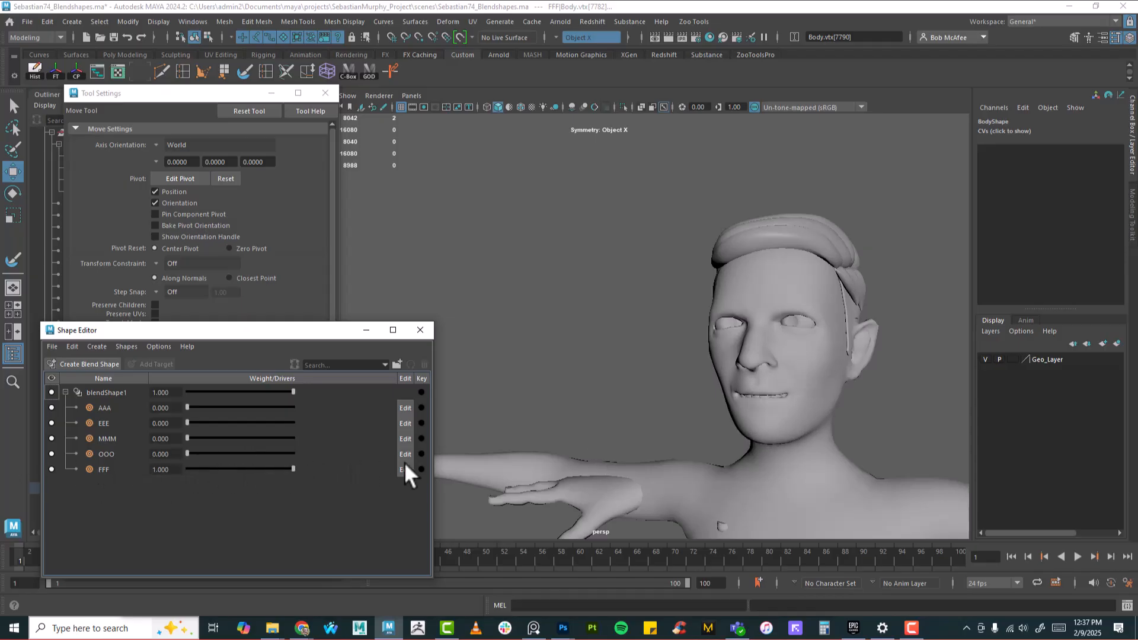
mouse_move(406, 464)
mouse_down()
mouse_move(166, 472)
mouse_move(408, 470)
mouse_up()
Step: Return the FFF body to object mode, deselect it, and close the Shape Editor and Tool Settings windows
alt+right_drag(775, 377, 372, 385)
alt+middle_drag(640, 418, 568, 396)
alt+drag(568, 396, 359, 343)
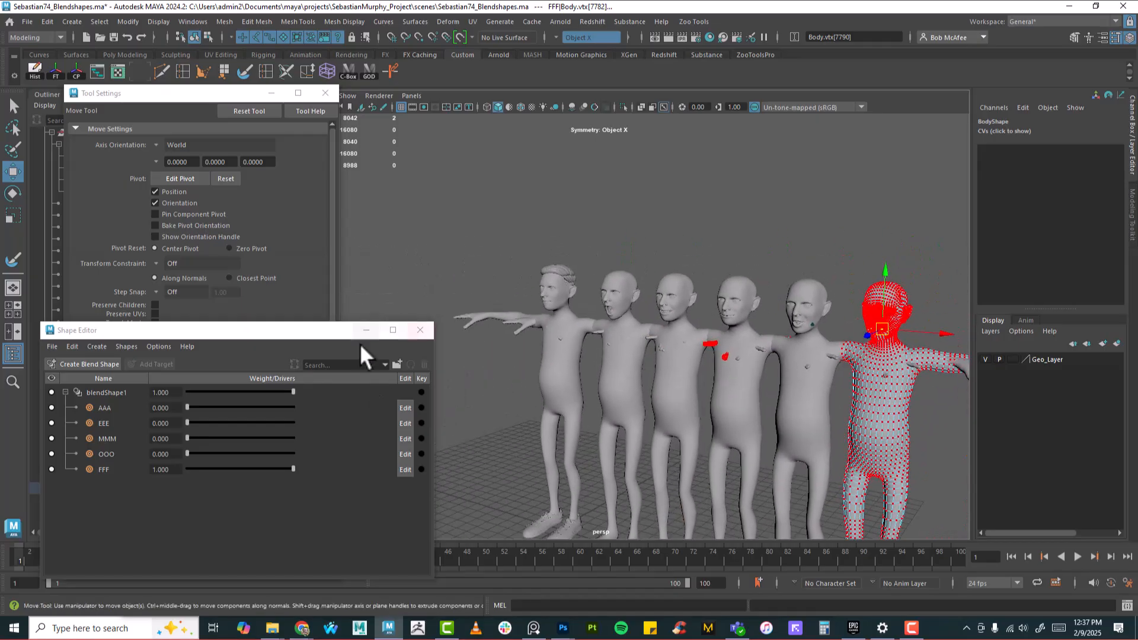
click(420, 329)
alt+drag(820, 405, 759, 375)
right_drag(780, 325, 836, 288)
click(855, 329)
alt+drag(759, 378, 740, 375)
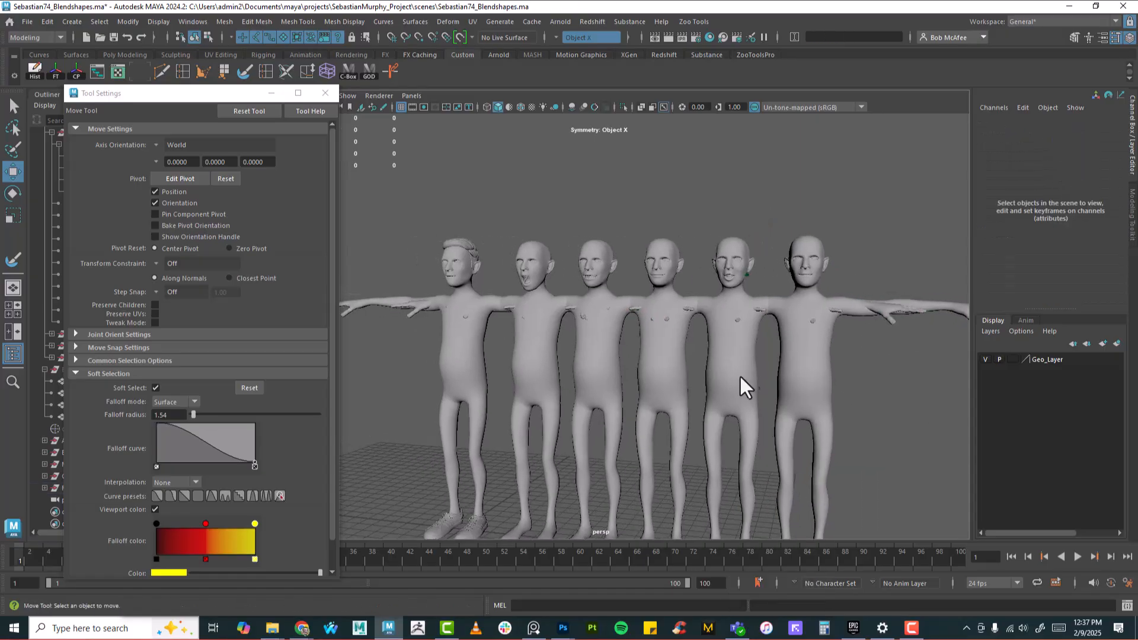
click(326, 94)
alt+drag(655, 329, 634, 373)
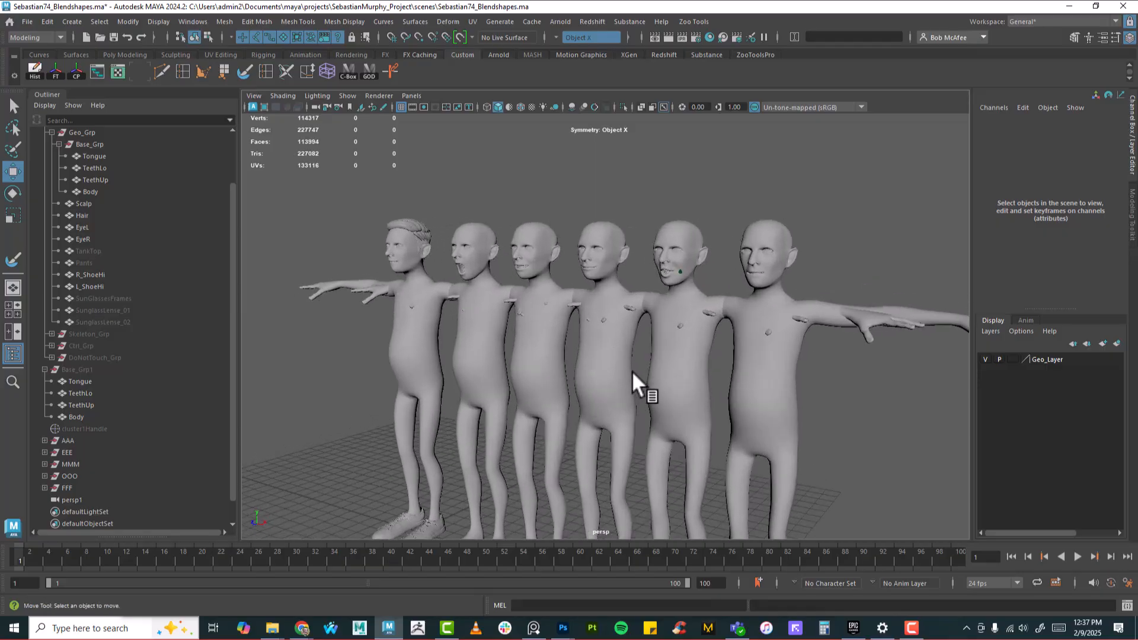